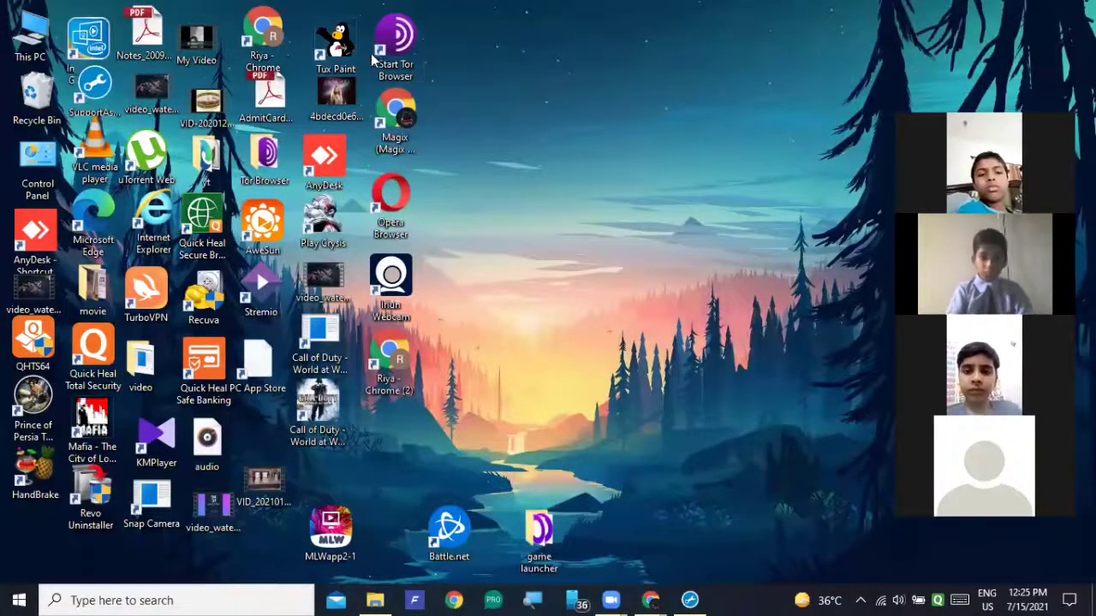
# Launch Tux Paint and start a new drawing on a black background.
pyautogui.doubleClick(340, 50)
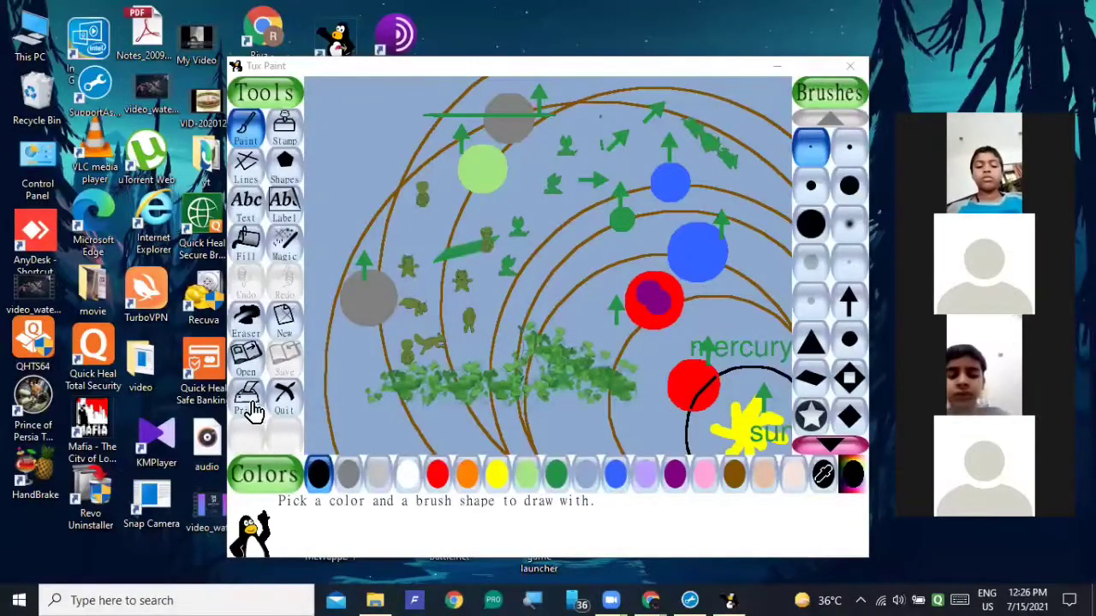
pyautogui.click(282, 319)
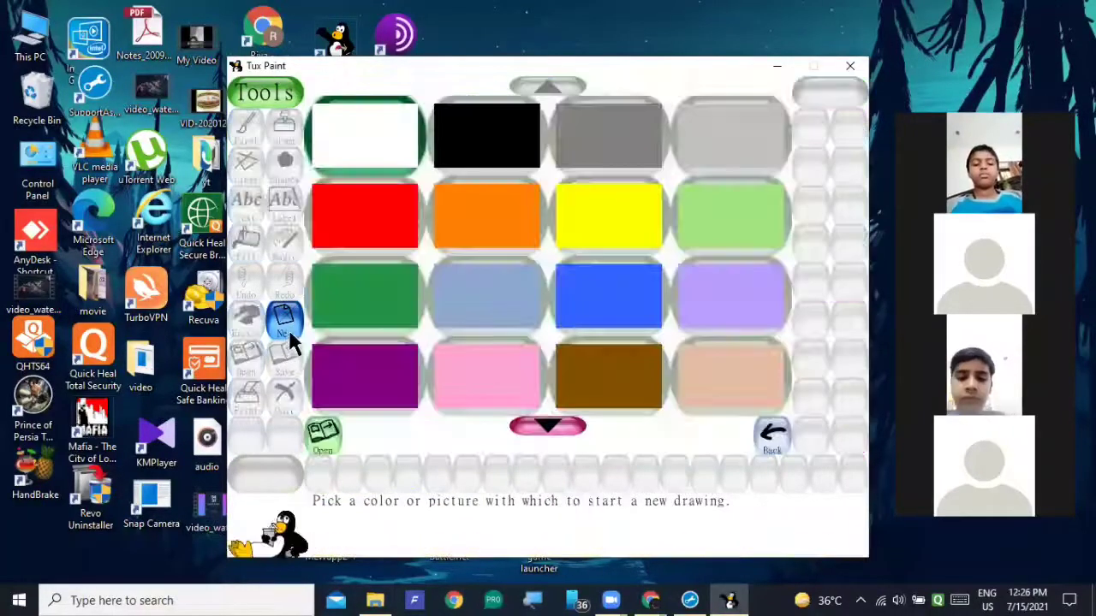
pyautogui.click(491, 133)
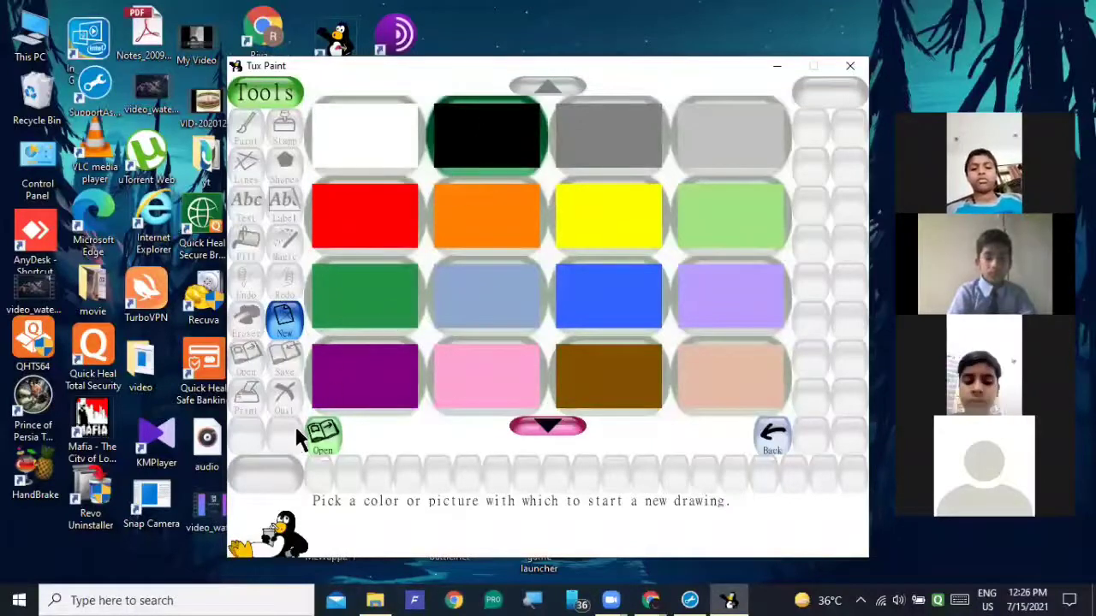
pyautogui.click(322, 444)
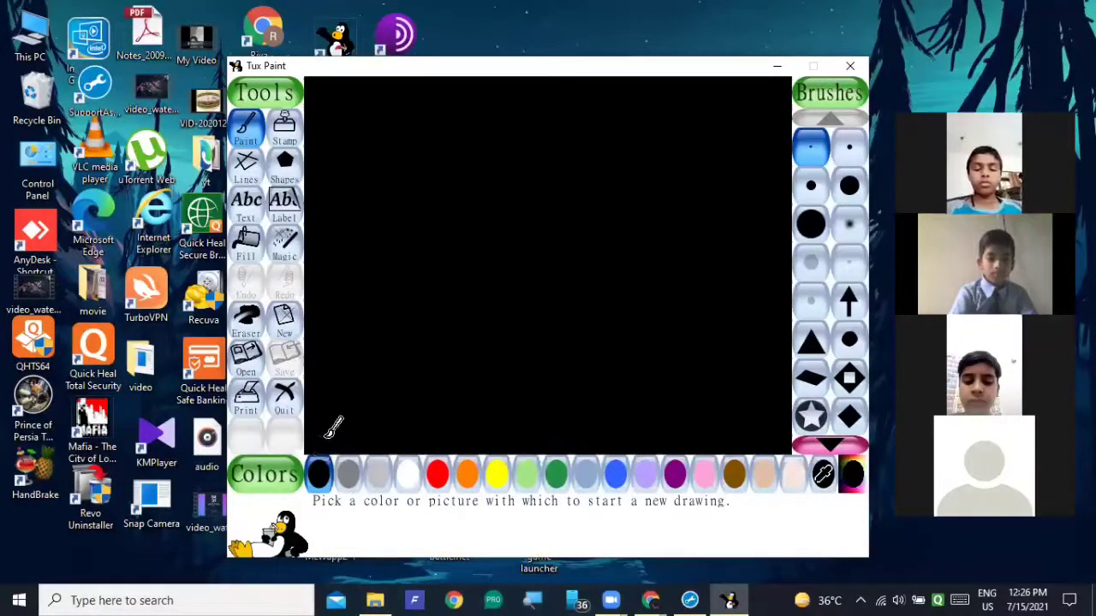
# Choose the outlined circle shape for drawing and set its colour to red.
pyautogui.click(289, 178)
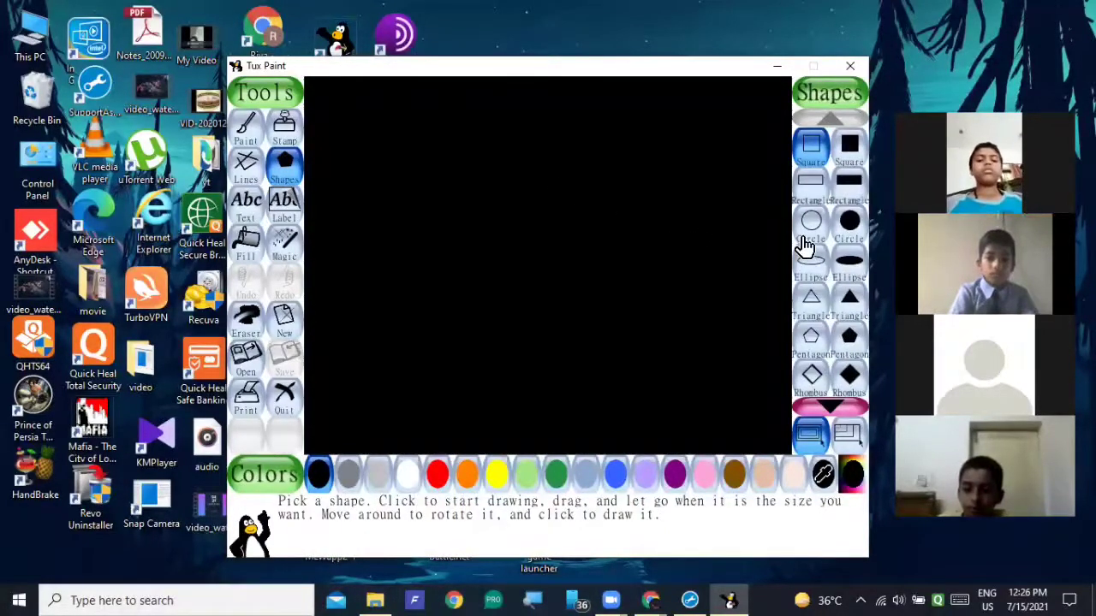
pyautogui.click(814, 229)
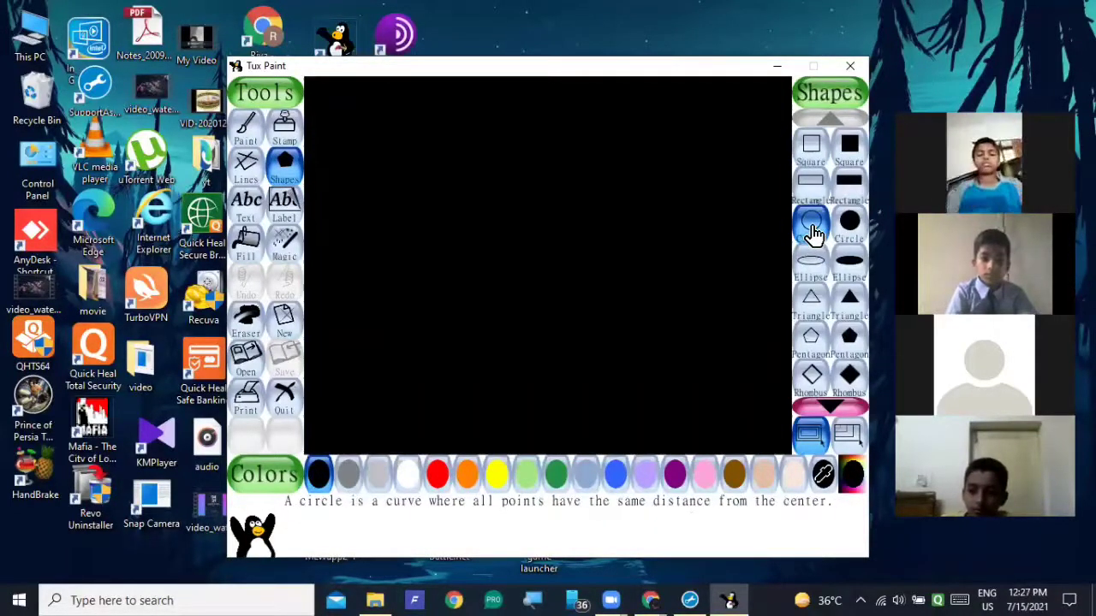
pyautogui.moveTo(713, 406); pyautogui.dragTo(811, 460)
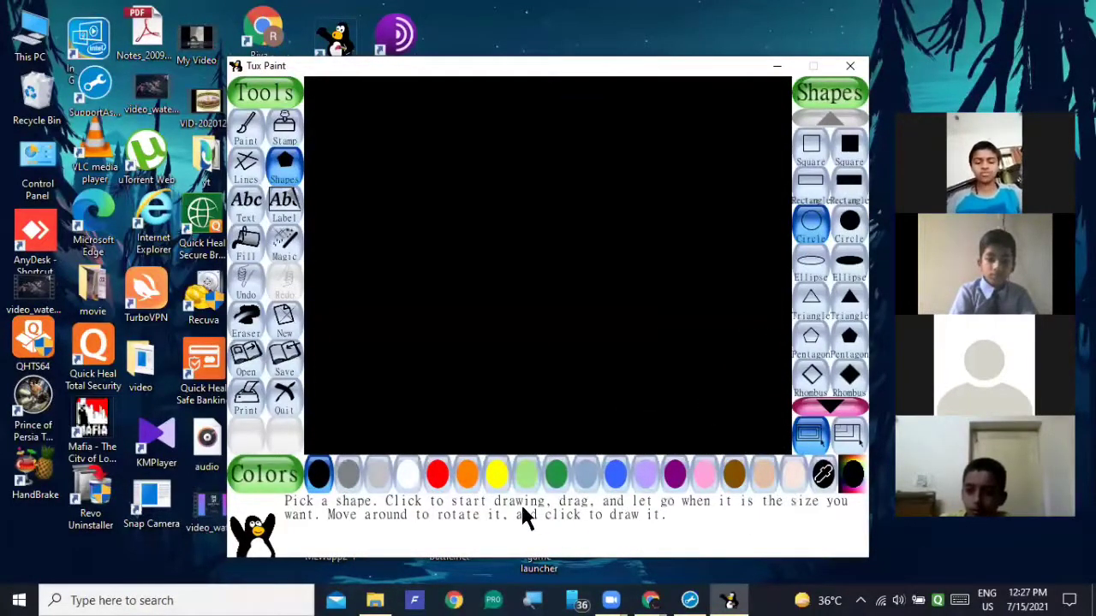
pyautogui.click(440, 490)
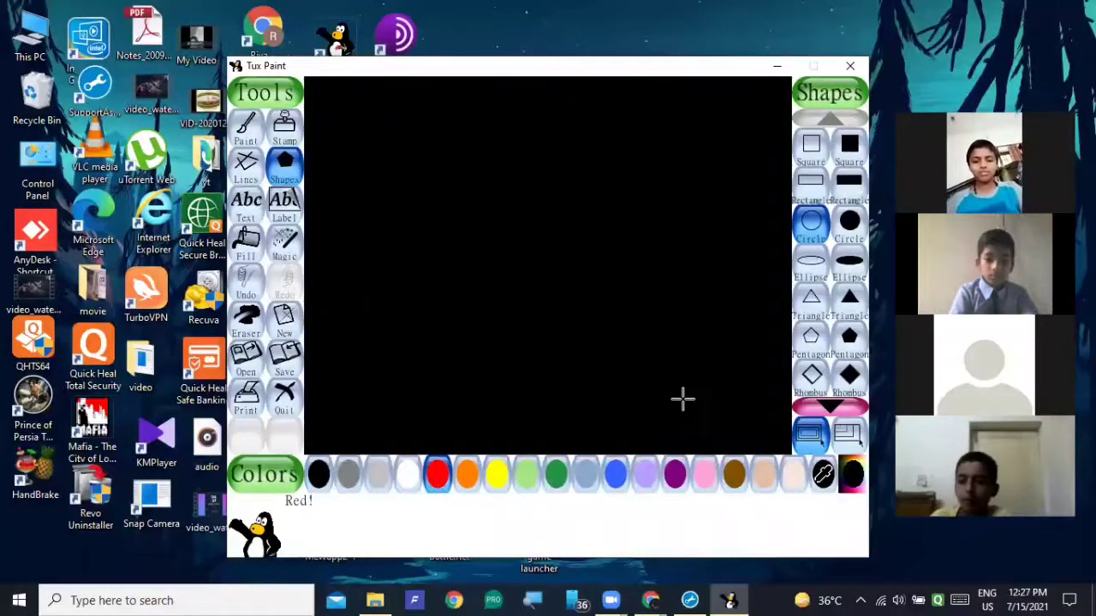
# Try to draw a set of nested red circle outlines of different sizes around the canvas's lower-right corner.
pyautogui.moveTo(685, 399)
pyautogui.mouseDown()
pyautogui.moveTo(804, 440)
pyautogui.moveTo(833, 436)
pyautogui.moveTo(887, 355)
pyautogui.moveTo(887, 374)
pyautogui.mouseUp()
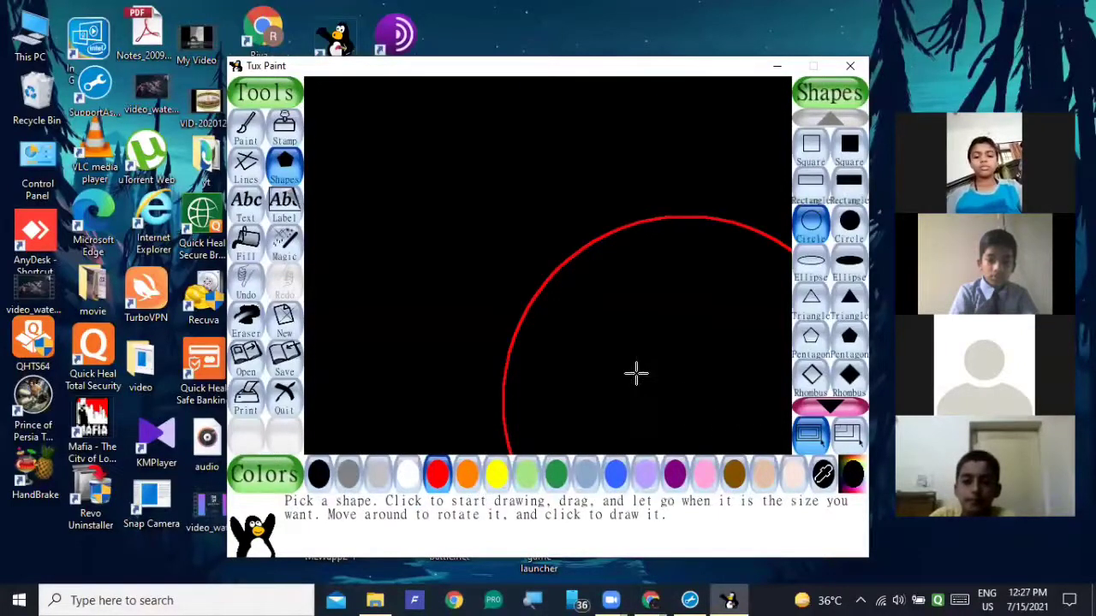
pyautogui.moveTo(639, 367)
pyautogui.mouseDown()
pyautogui.moveTo(736, 399)
pyautogui.moveTo(629, 383)
pyautogui.mouseUp()
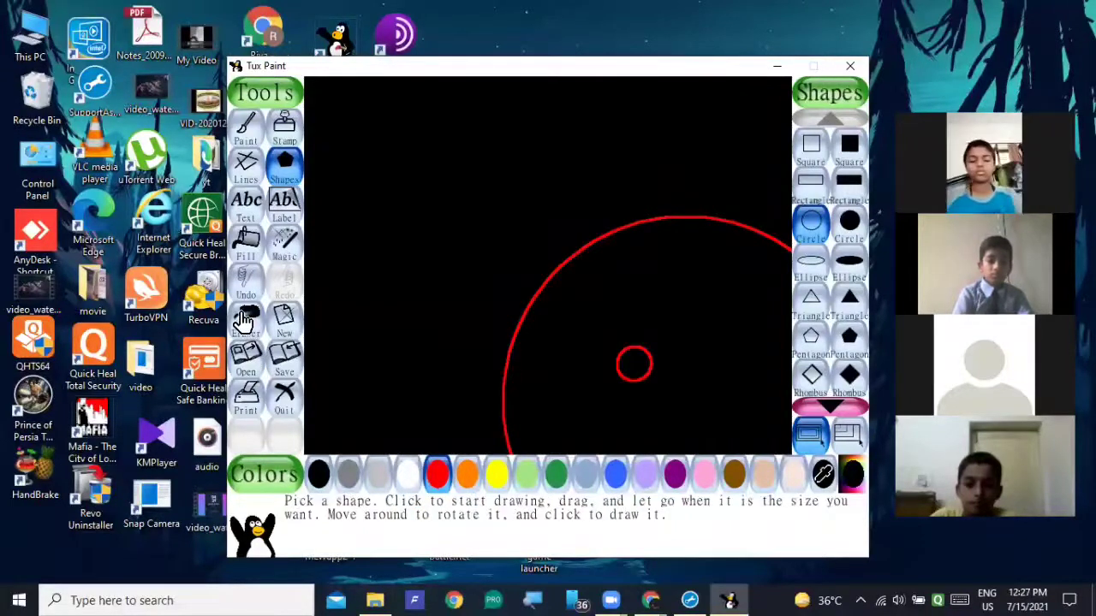
pyautogui.click(245, 281)
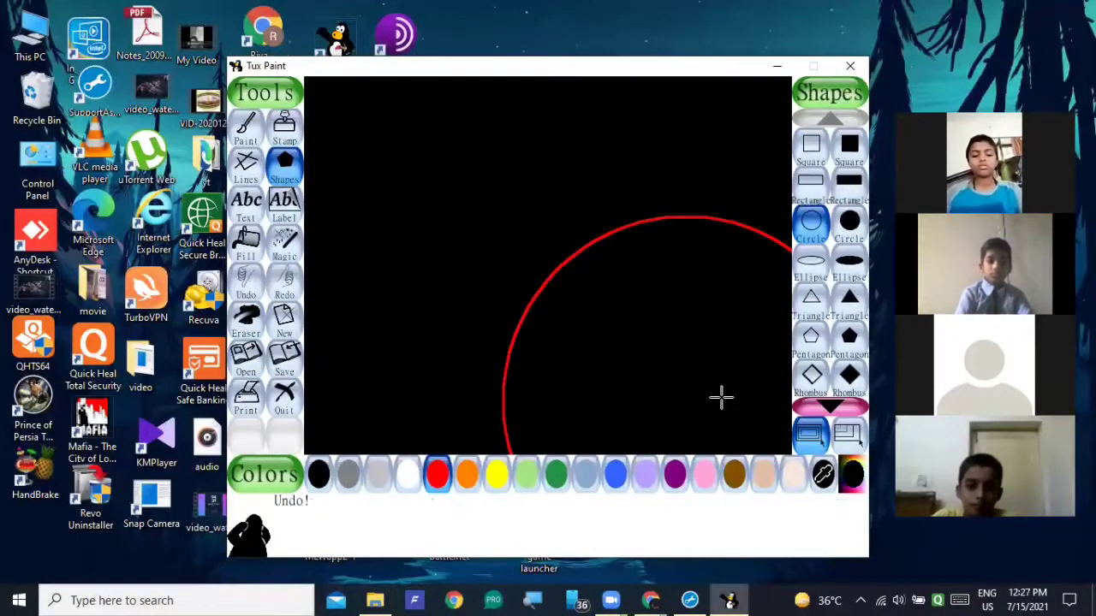
pyautogui.moveTo(722, 396); pyautogui.dragTo(815, 463)
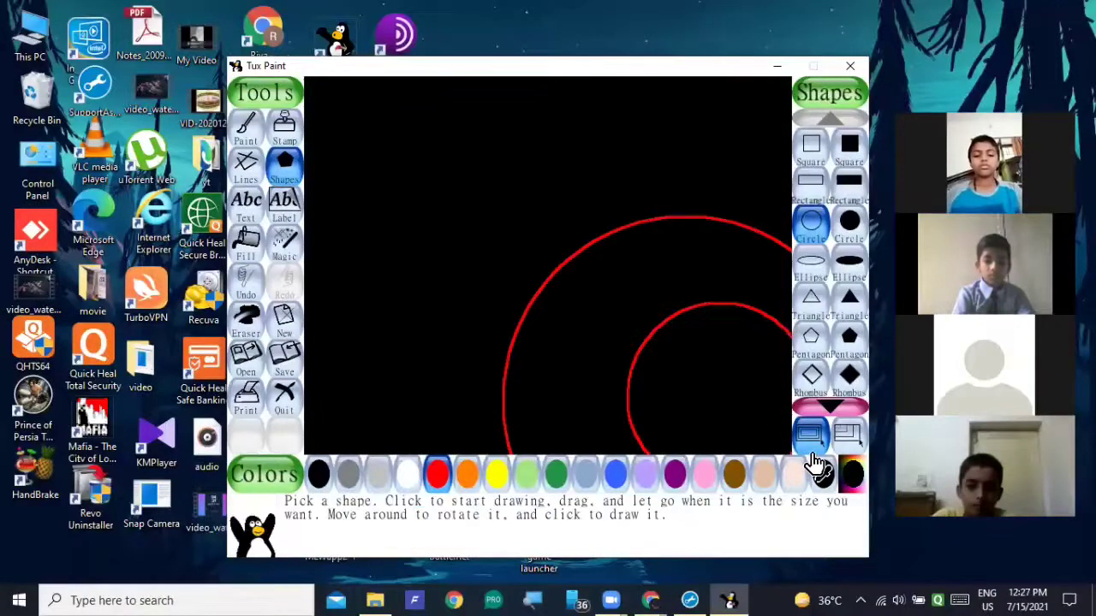
pyautogui.moveTo(752, 427); pyautogui.dragTo(818, 473)
pyautogui.moveTo(619, 352)
pyautogui.mouseDown()
pyautogui.moveTo(798, 458)
pyautogui.moveTo(848, 505)
pyautogui.mouseUp()
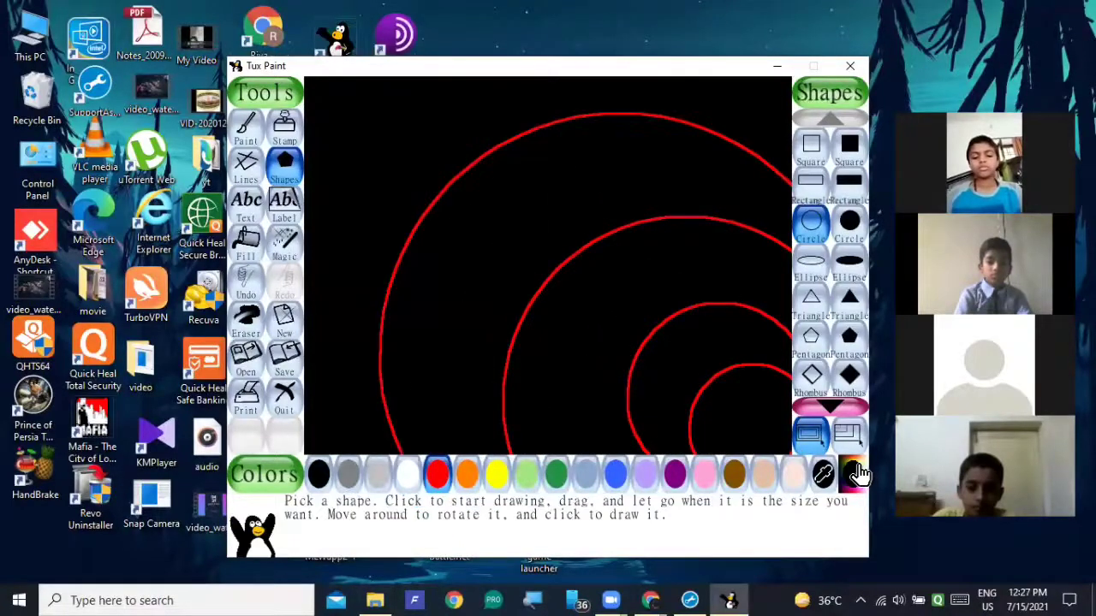
pyautogui.moveTo(564, 334)
pyautogui.mouseDown()
pyautogui.moveTo(675, 445)
pyautogui.moveTo(820, 518)
pyautogui.moveTo(841, 495)
pyautogui.mouseUp()
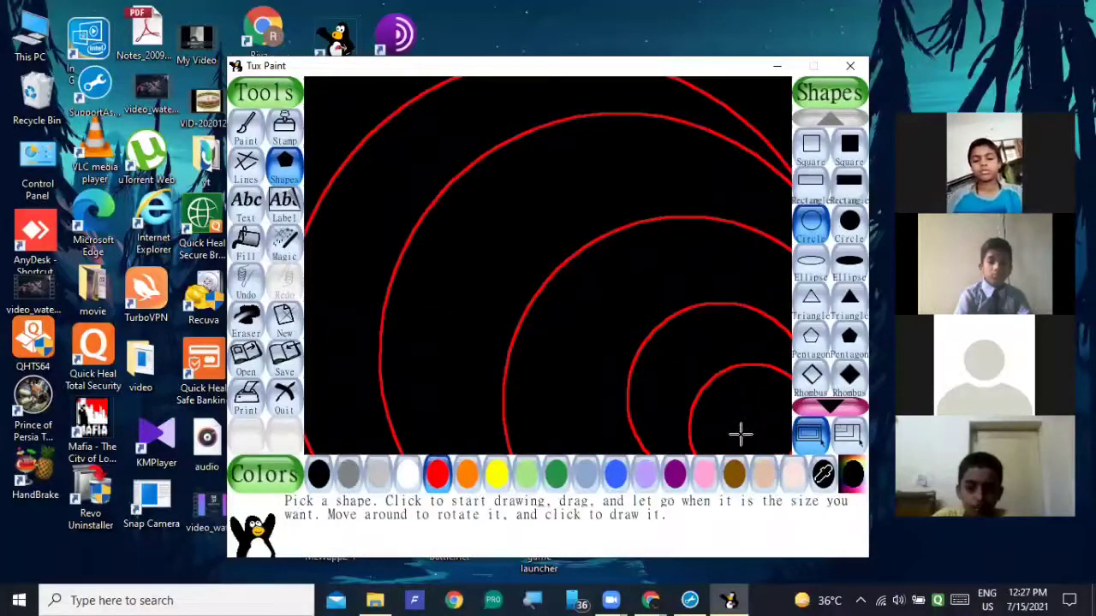
pyautogui.moveTo(567, 296); pyautogui.dragTo(783, 468)
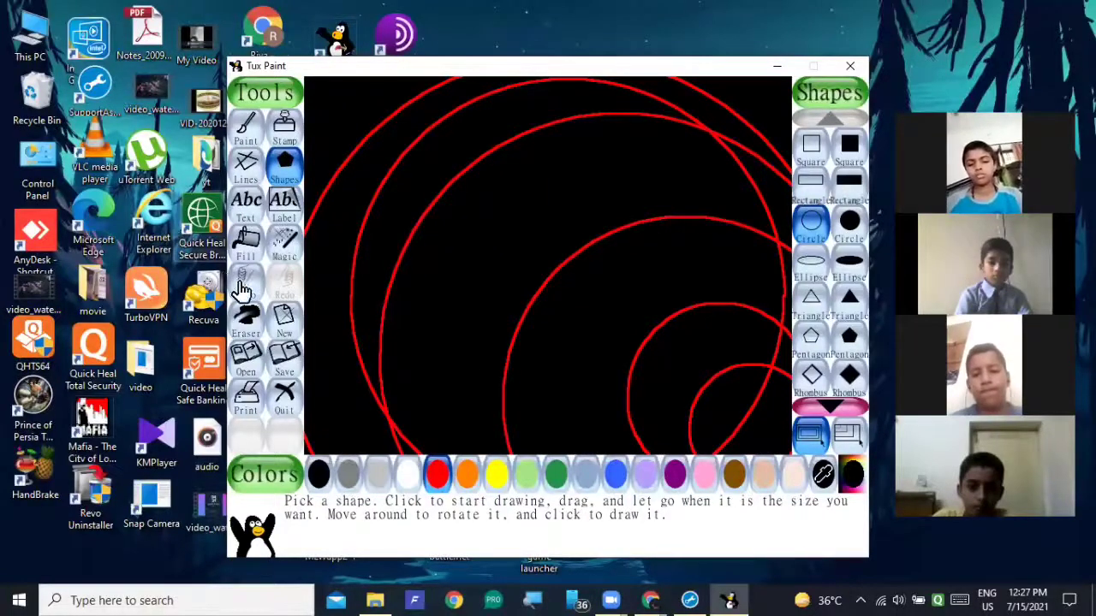
# Try to erase the overlapping circle segments along the canvas's right side with a small square eraser.
pyautogui.click(249, 318)
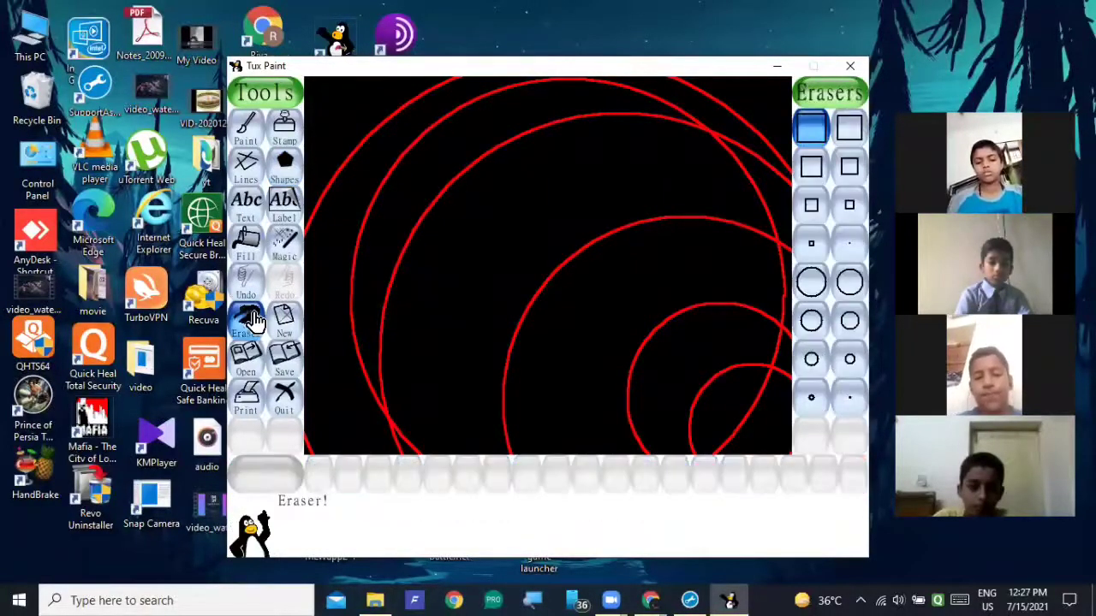
pyautogui.click(847, 210)
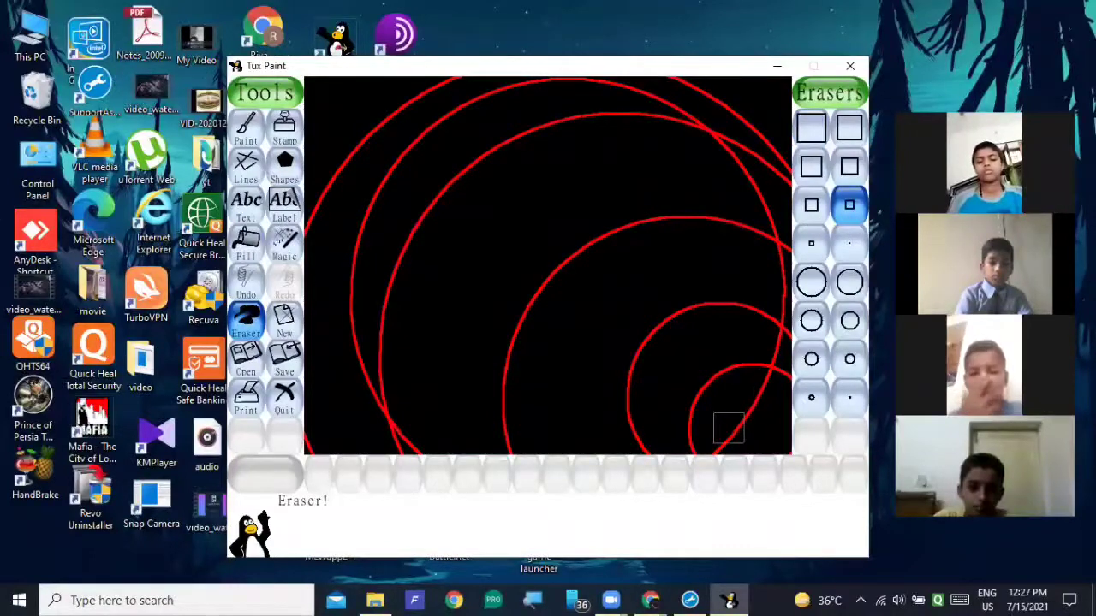
pyautogui.moveTo(729, 428); pyautogui.dragTo(750, 413)
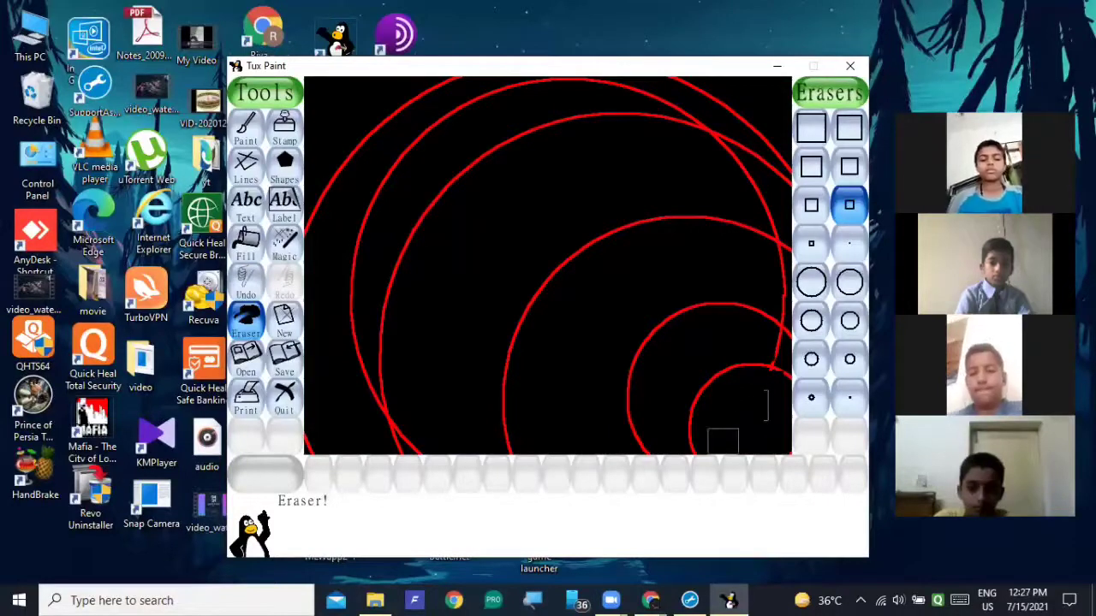
pyautogui.click(777, 351)
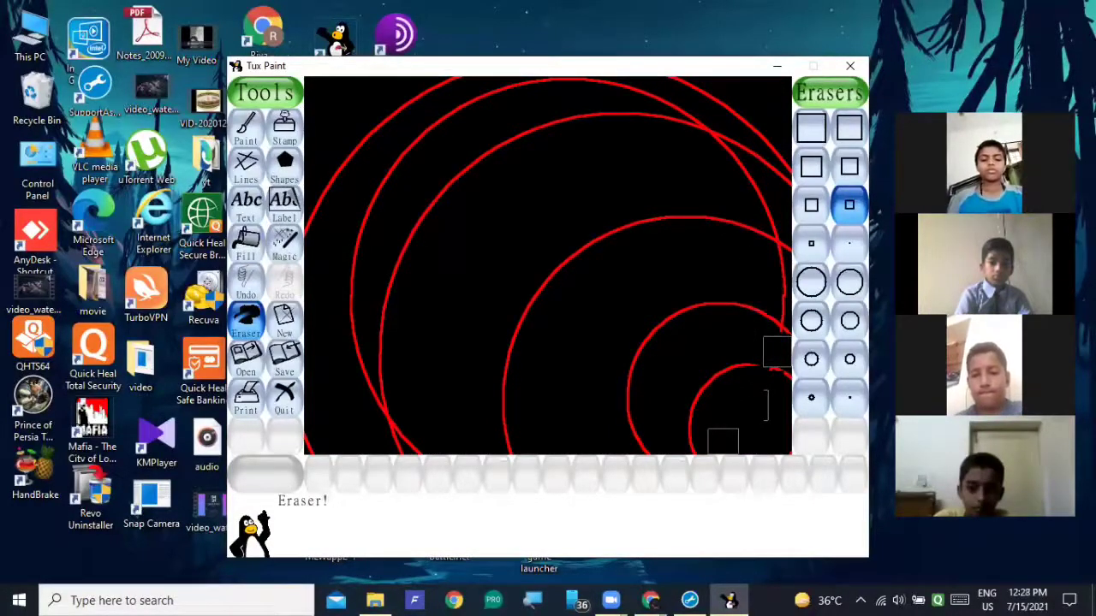
pyautogui.moveTo(784, 261)
pyautogui.mouseDown()
pyautogui.moveTo(780, 313)
pyautogui.moveTo(783, 305)
pyautogui.mouseUp()
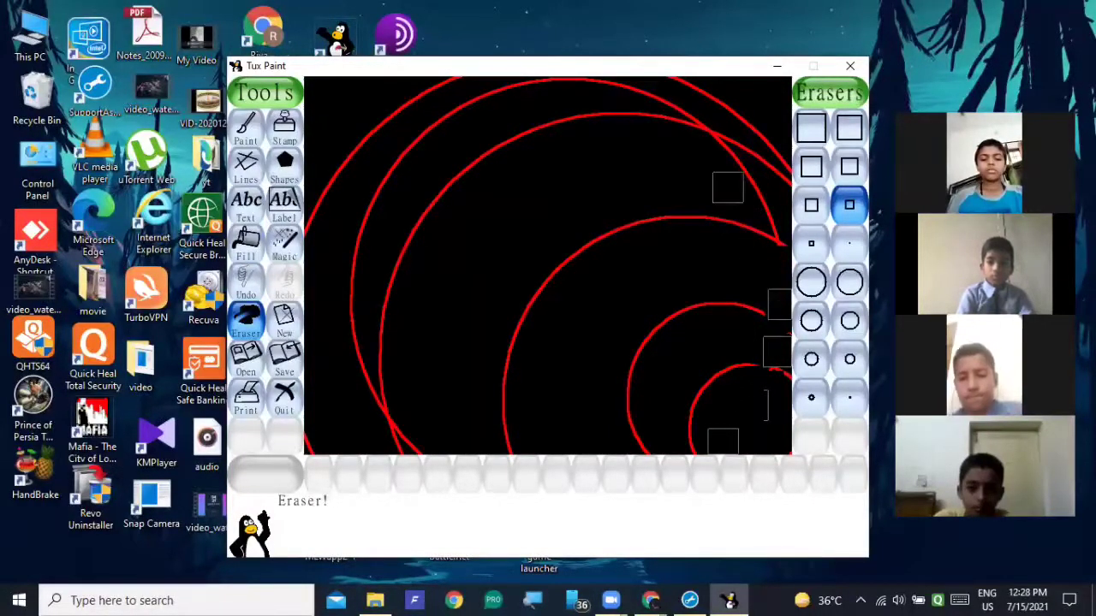
pyautogui.moveTo(709, 148); pyautogui.dragTo(736, 161)
pyautogui.click(770, 233)
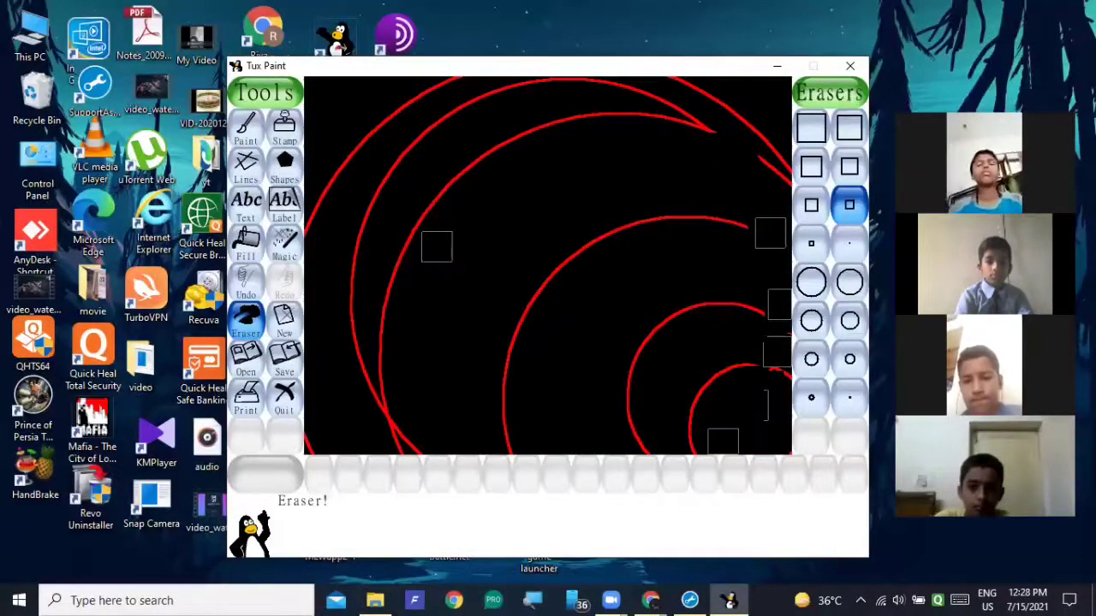
# Undo the eraser strokes and all the red circles to get back to the empty black canvas.
pyautogui.click(243, 280)
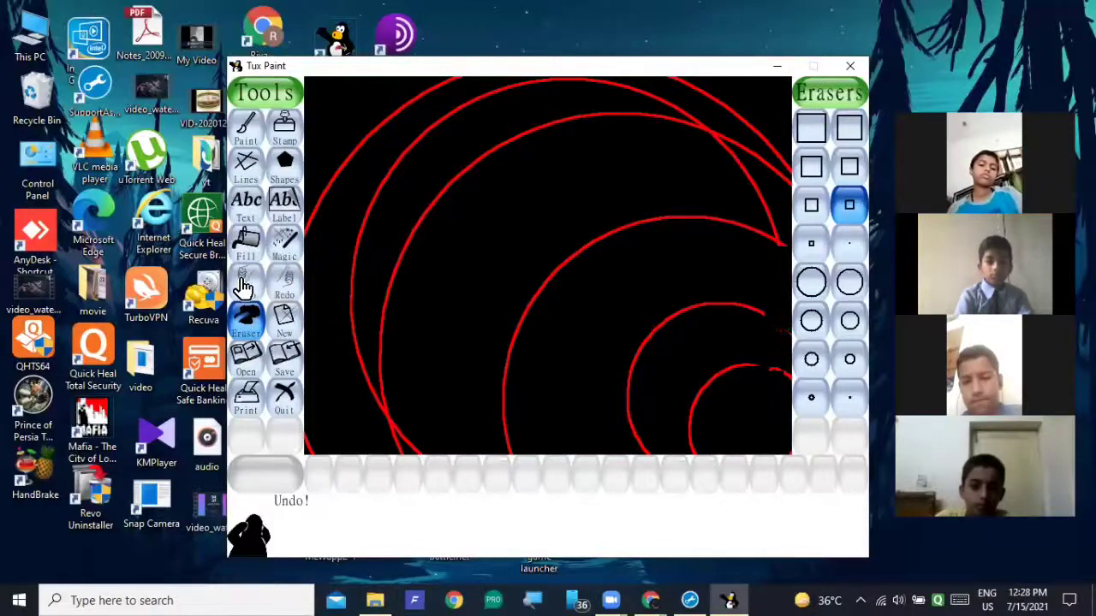
pyautogui.click(244, 281)
pyautogui.click(244, 283)
pyautogui.click(244, 282)
pyautogui.click(244, 285)
pyautogui.click(244, 286)
pyautogui.click(243, 285)
pyautogui.click(244, 285)
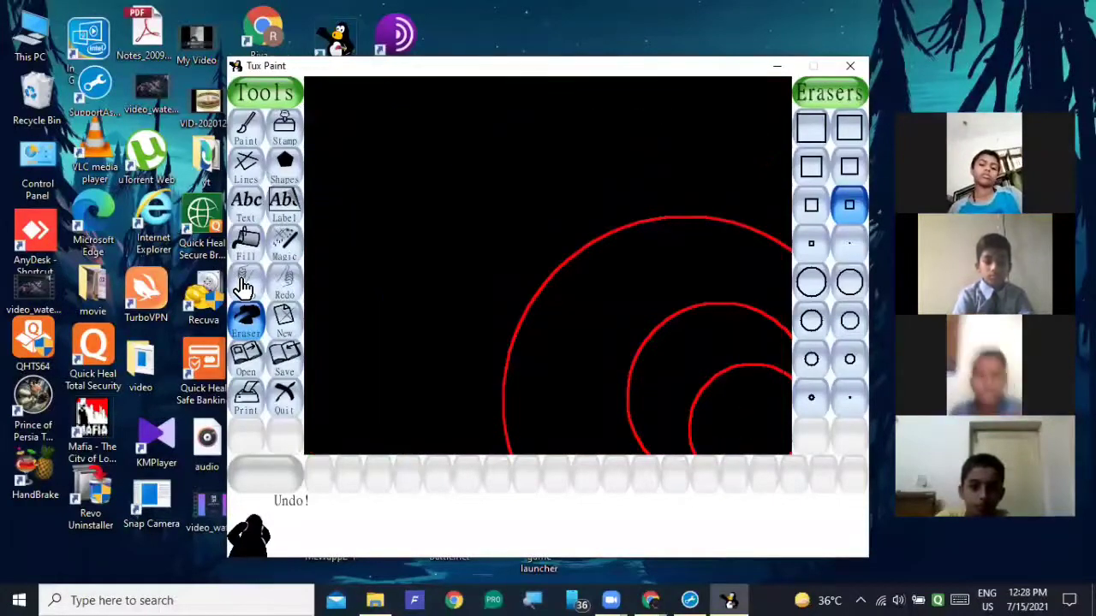
pyautogui.click(244, 285)
pyautogui.click(244, 285)
pyautogui.click(244, 285)
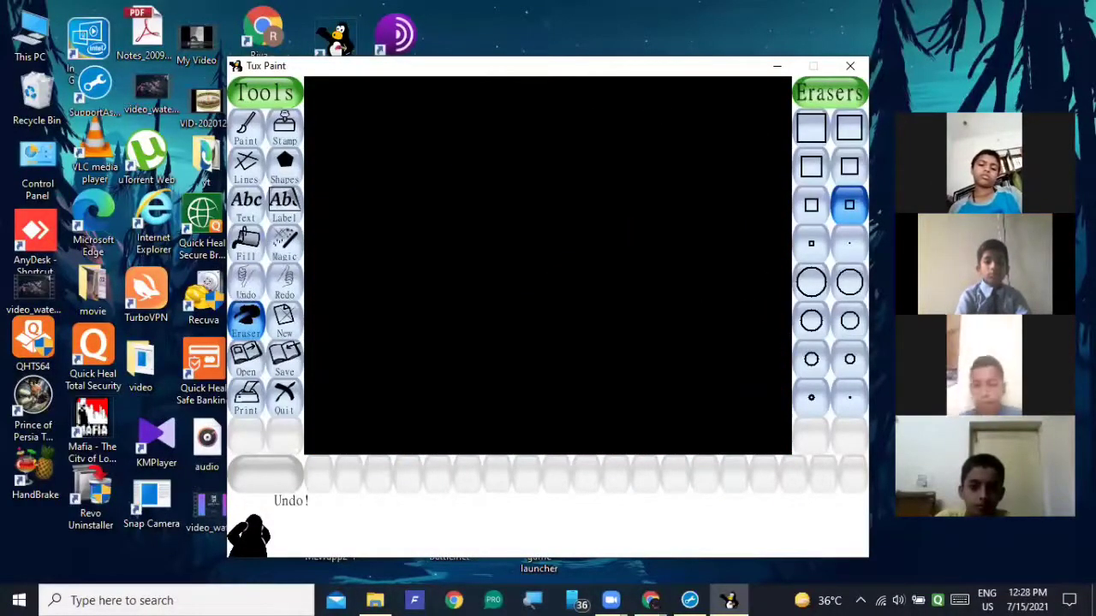
# Draw one large red circle outline centred near the canvas's lower-right corner, extending past its edges.
pyautogui.click(286, 178)
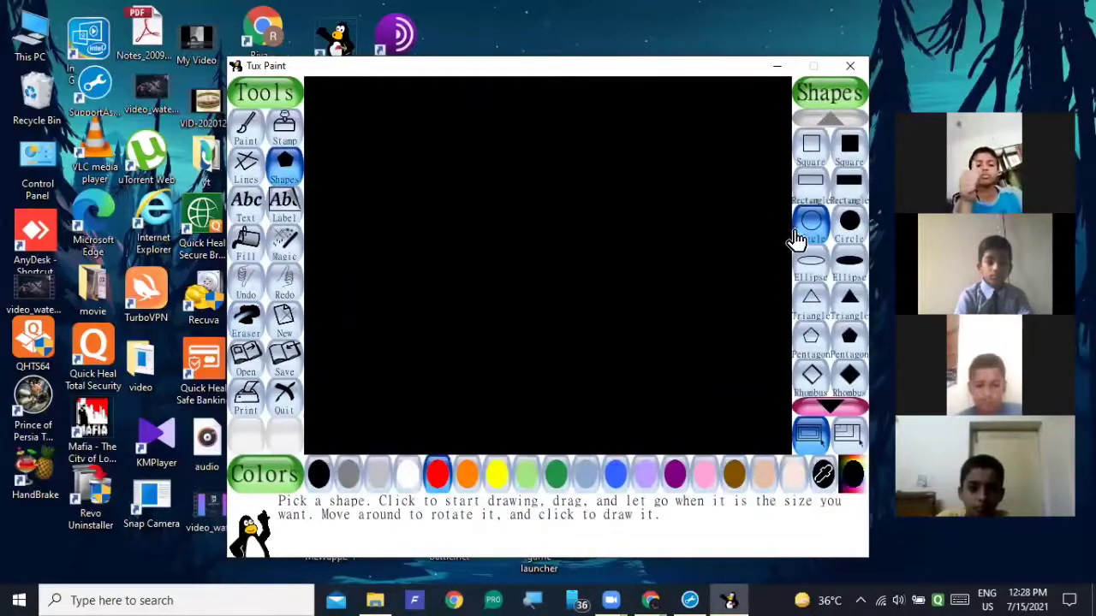
pyautogui.click(807, 240)
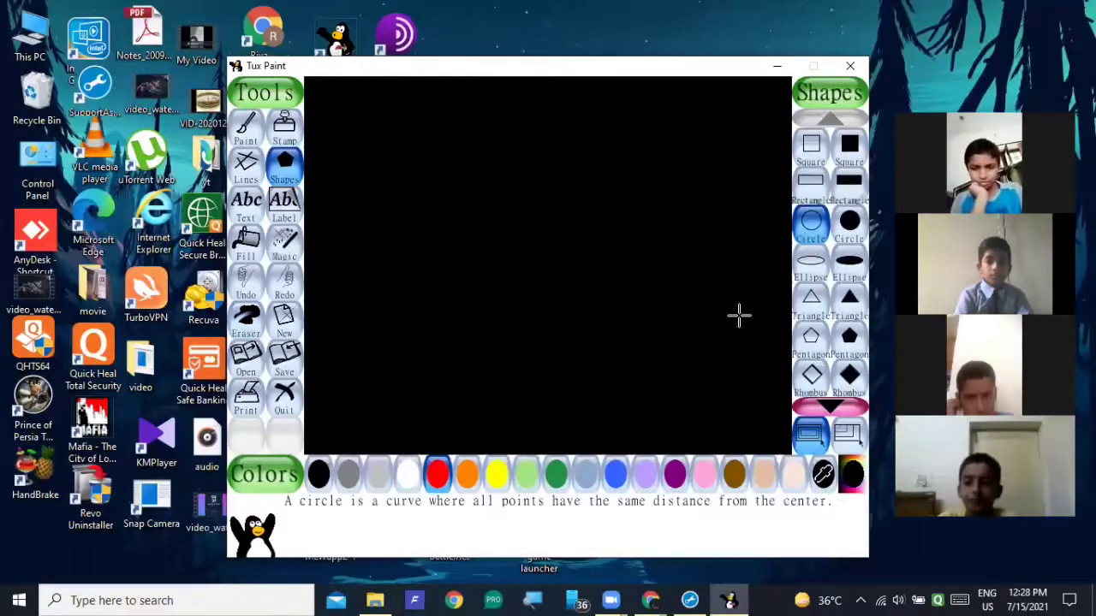
pyautogui.moveTo(715, 404)
pyautogui.mouseDown()
pyautogui.moveTo(831, 472)
pyautogui.moveTo(884, 477)
pyautogui.mouseUp()
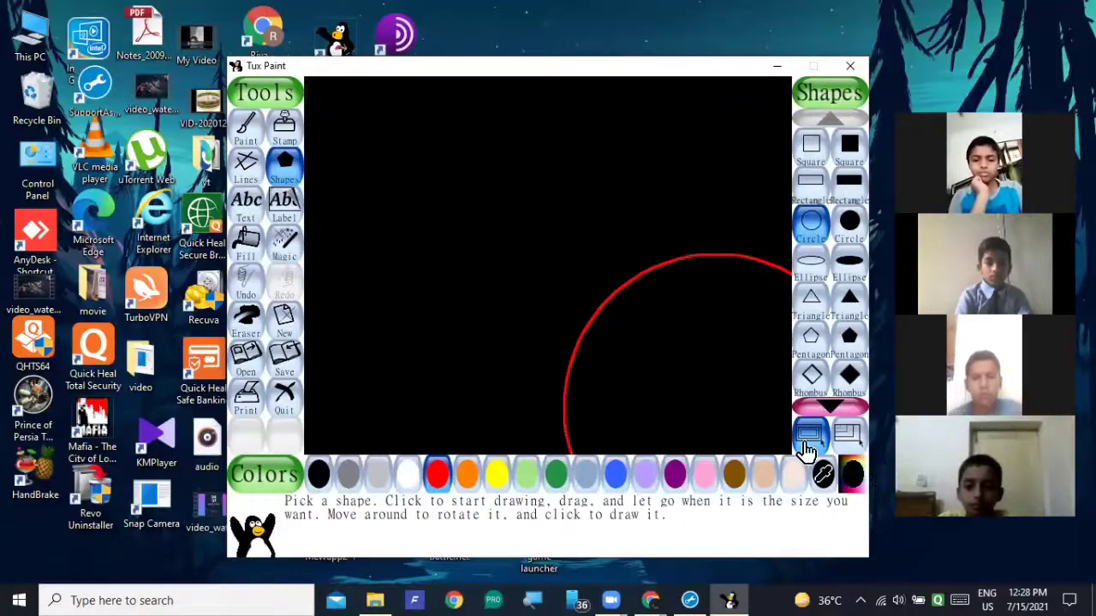
# Draw a small red circle inside the large one, add a yellow circle within it, and fill it with yellow.
pyautogui.moveTo(675, 396)
pyautogui.mouseDown()
pyautogui.moveTo(773, 431)
pyautogui.moveTo(778, 422)
pyautogui.moveTo(759, 423)
pyautogui.moveTo(776, 349)
pyautogui.moveTo(691, 402)
pyautogui.mouseUp()
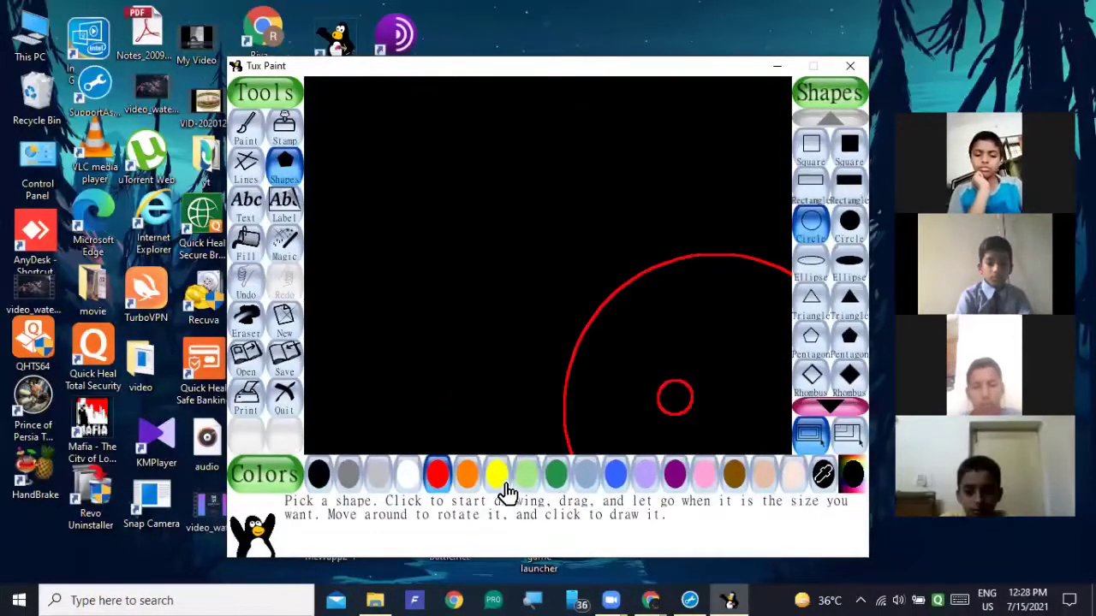
pyautogui.click(496, 481)
pyautogui.moveTo(675, 399); pyautogui.dragTo(661, 399)
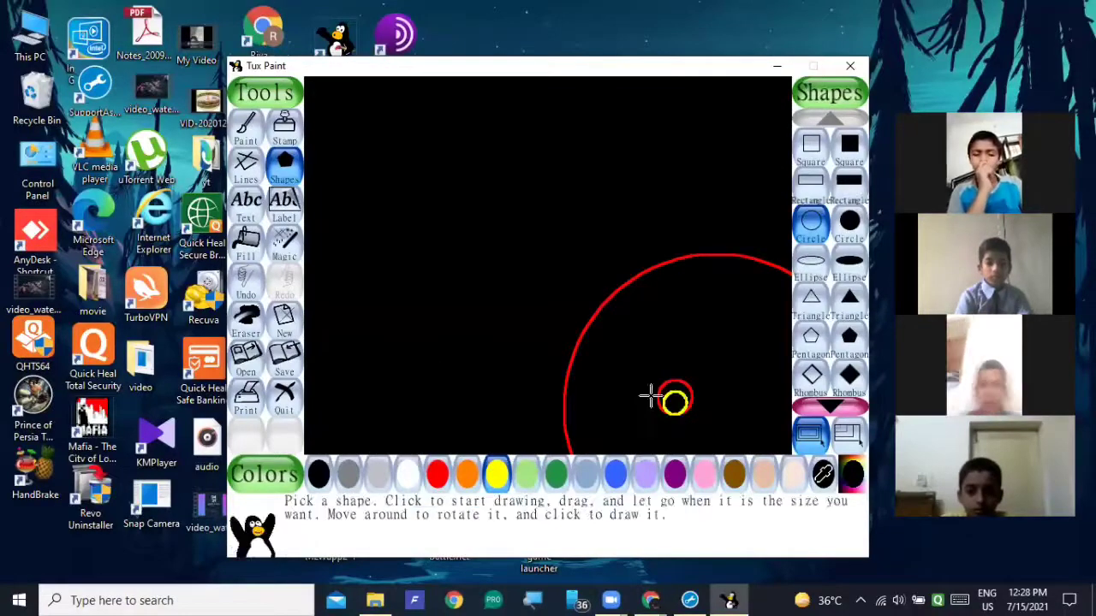
pyautogui.click(250, 248)
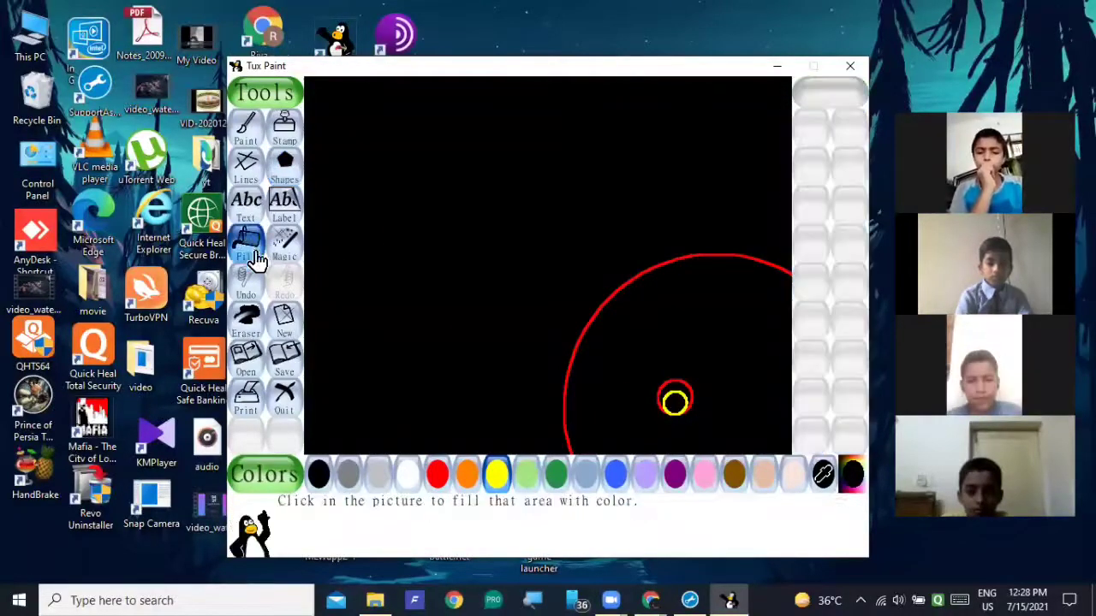
pyautogui.click(674, 399)
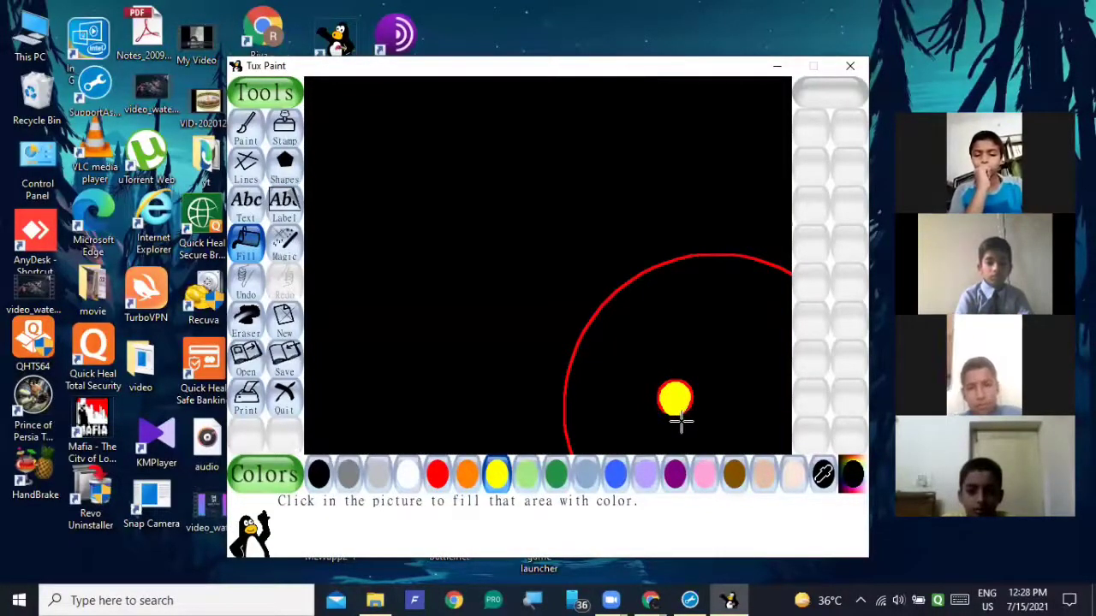
# Try a small yellow circle outline above the filled yellow circle and undo it.
pyautogui.click(285, 167)
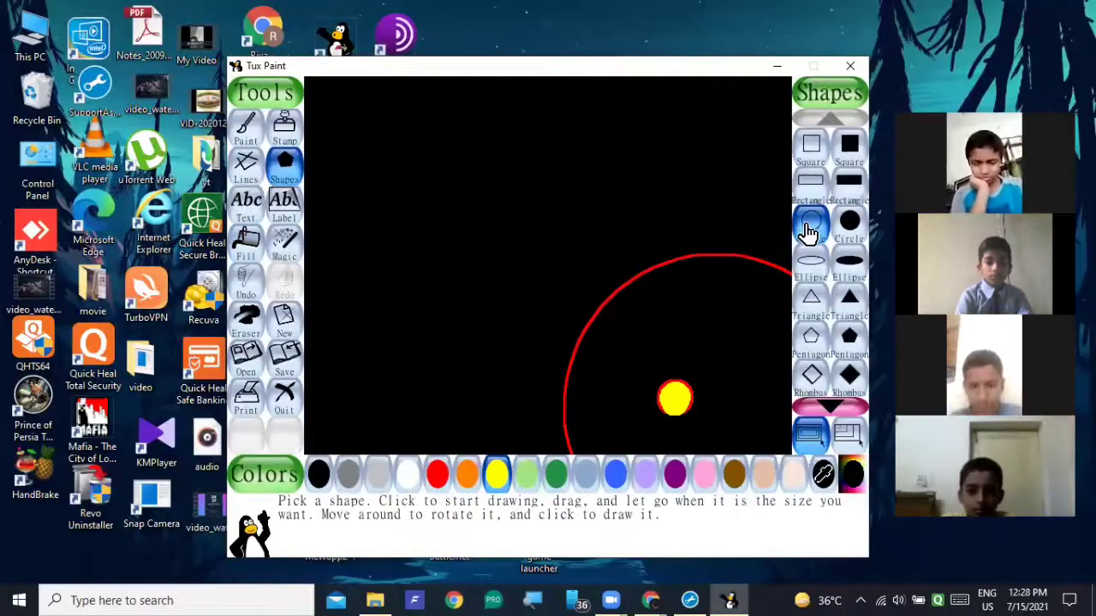
pyautogui.click(808, 229)
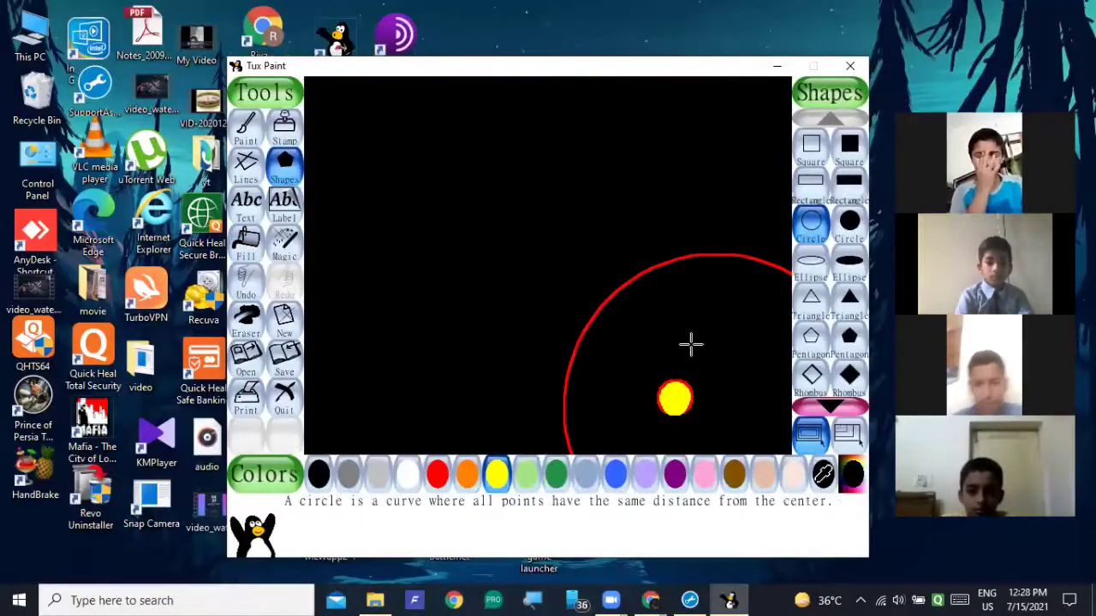
pyautogui.moveTo(691, 343)
pyautogui.mouseDown()
pyautogui.moveTo(721, 357)
pyautogui.moveTo(685, 347)
pyautogui.mouseUp()
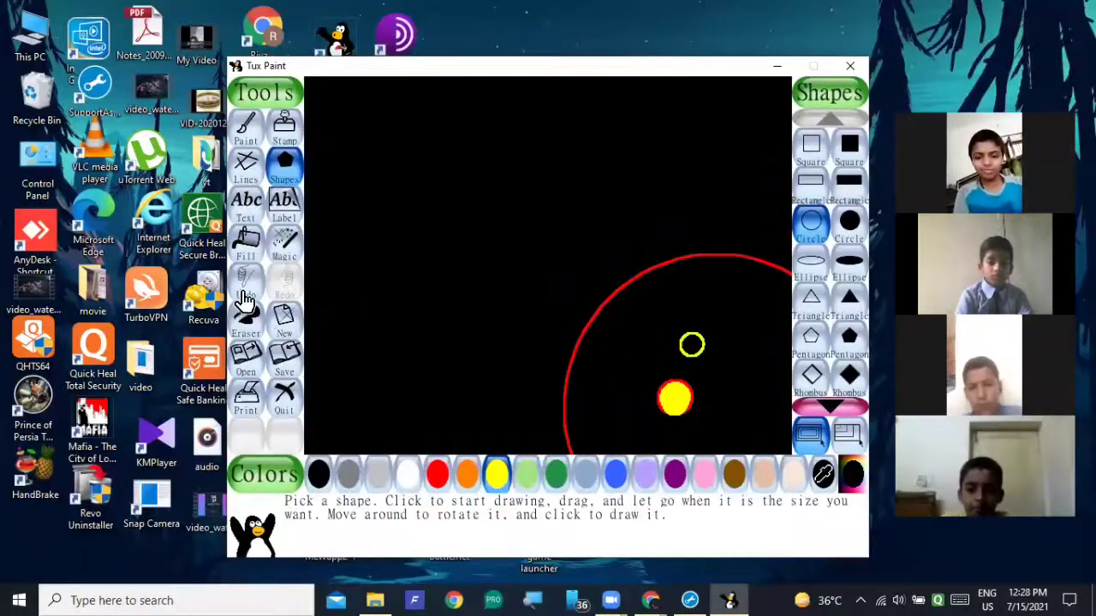
pyautogui.click(244, 298)
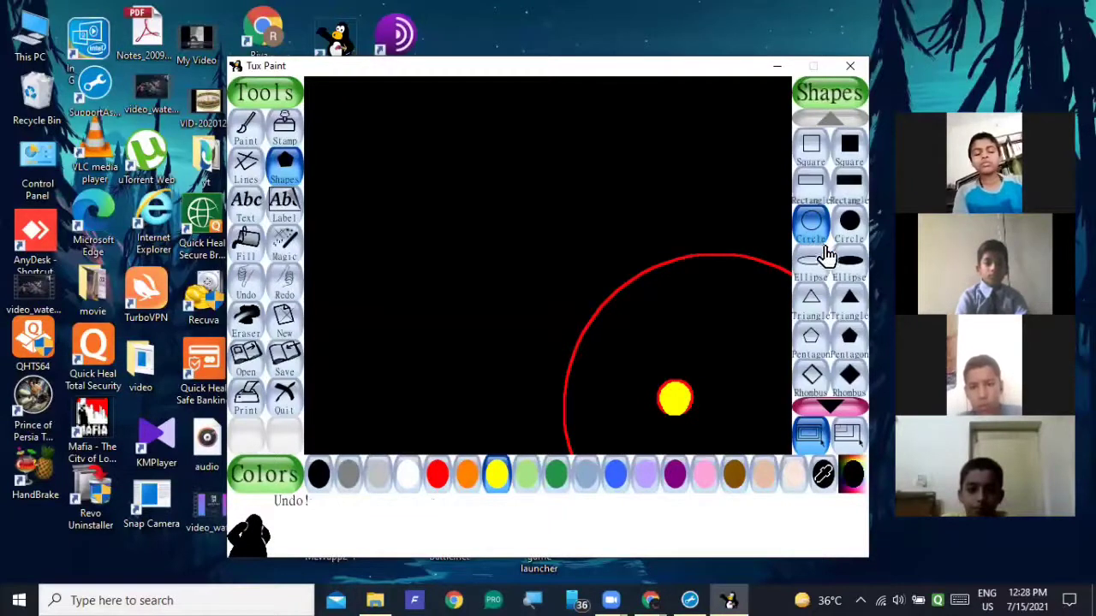
# Draw a large yellow ellipse outline around the red orbit circle, extending past the canvas's lower edge.
pyautogui.click(814, 265)
pyautogui.moveTo(606, 347)
pyautogui.mouseDown()
pyautogui.moveTo(663, 384)
pyautogui.moveTo(736, 482)
pyautogui.moveTo(795, 514)
pyautogui.moveTo(822, 496)
pyautogui.moveTo(804, 433)
pyautogui.moveTo(812, 421)
pyautogui.moveTo(753, 520)
pyautogui.moveTo(753, 277)
pyautogui.moveTo(784, 194)
pyautogui.moveTo(845, 145)
pyautogui.mouseUp()
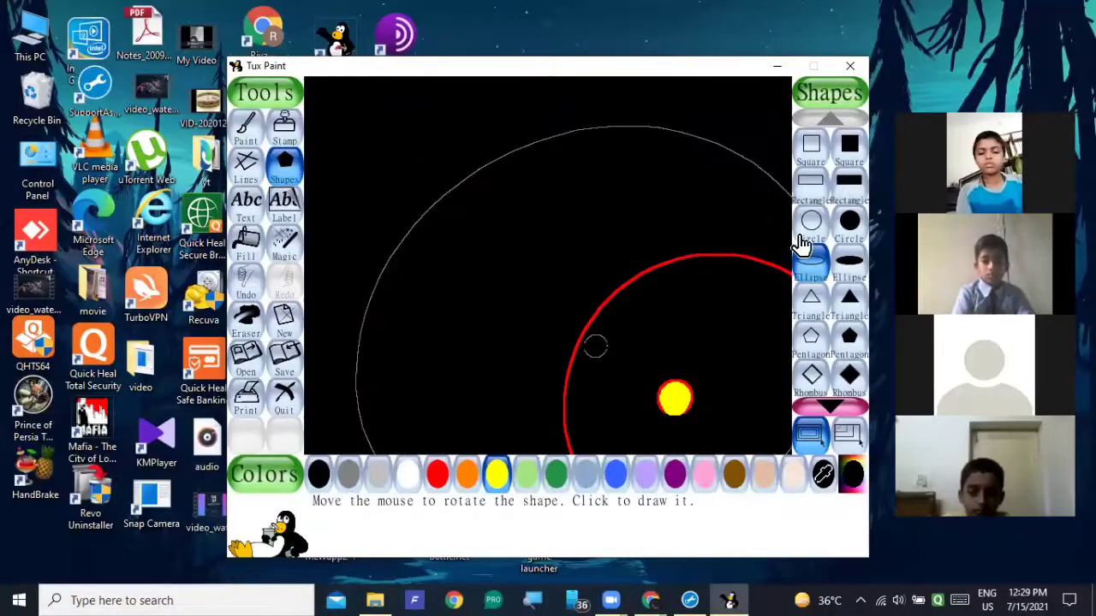
pyautogui.click(778, 216)
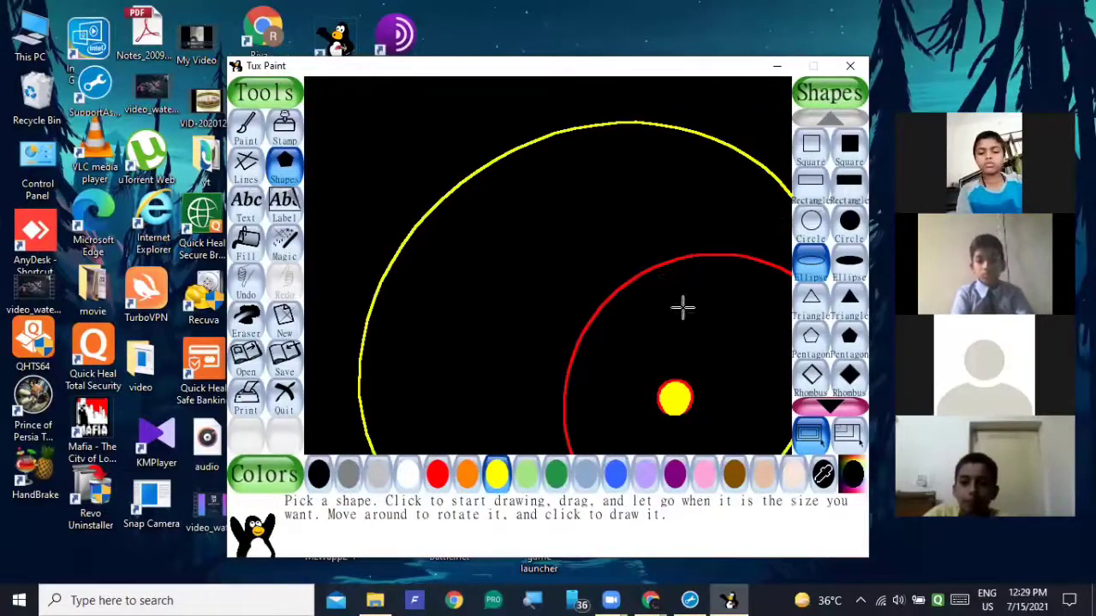
pyautogui.moveTo(516, 280); pyautogui.dragTo(830, 288)
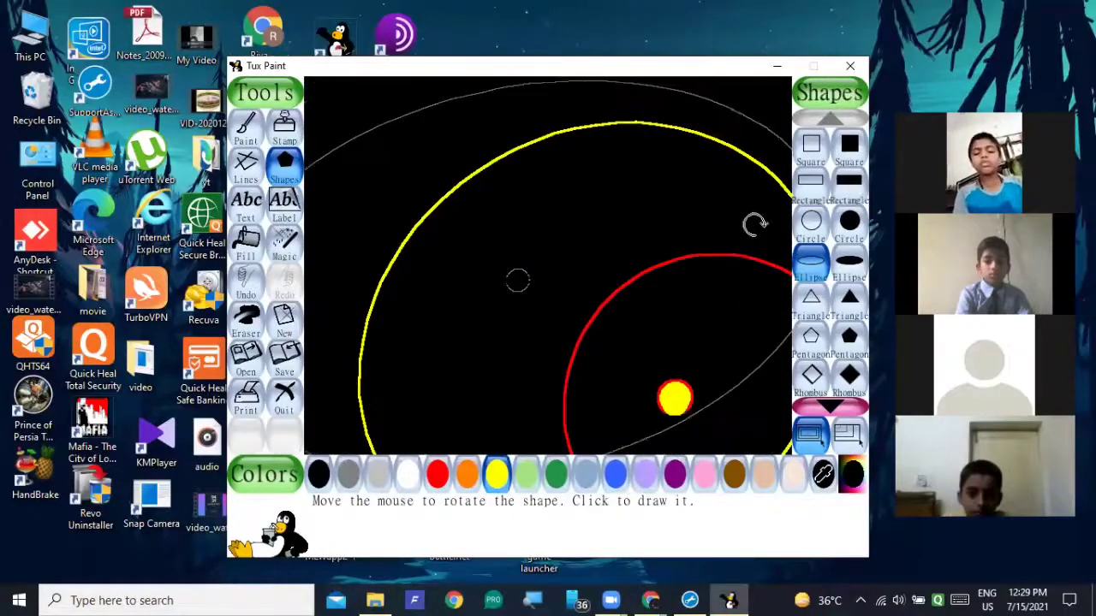
pyautogui.click(803, 283)
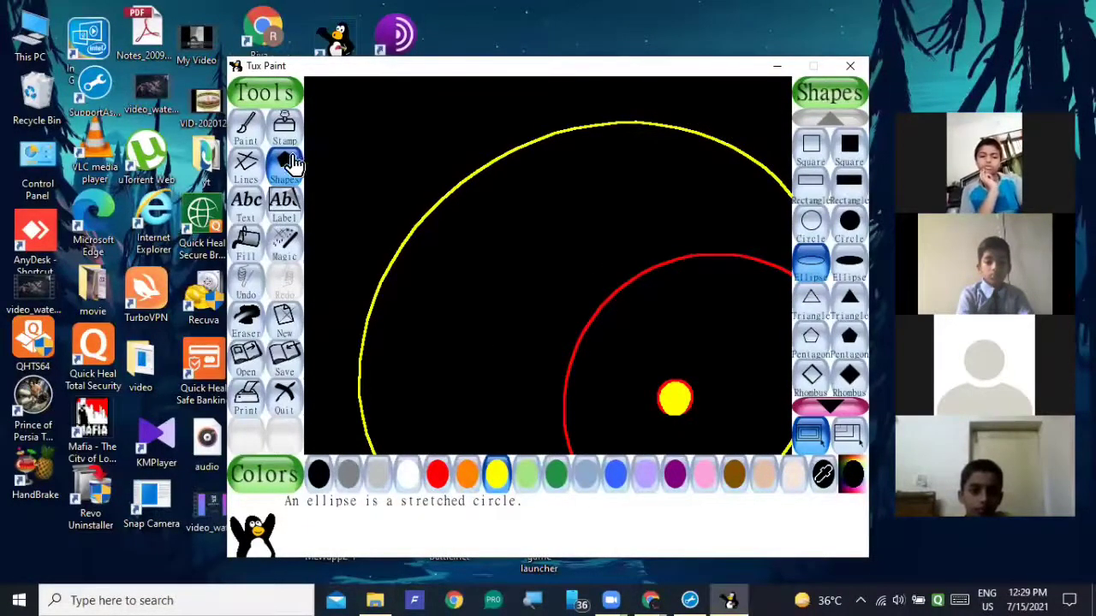
# Try a very large purple circle outline over the canvas's upper-left area and undo it.
pyautogui.click(290, 166)
pyautogui.click(803, 224)
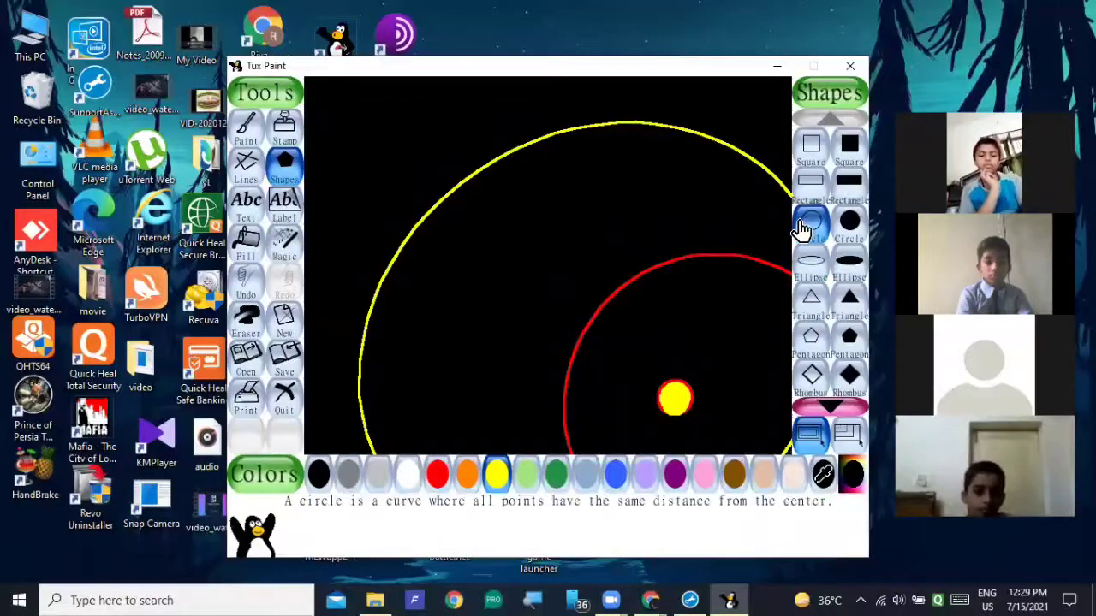
pyautogui.click(674, 476)
pyautogui.moveTo(494, 299); pyautogui.dragTo(782, 419)
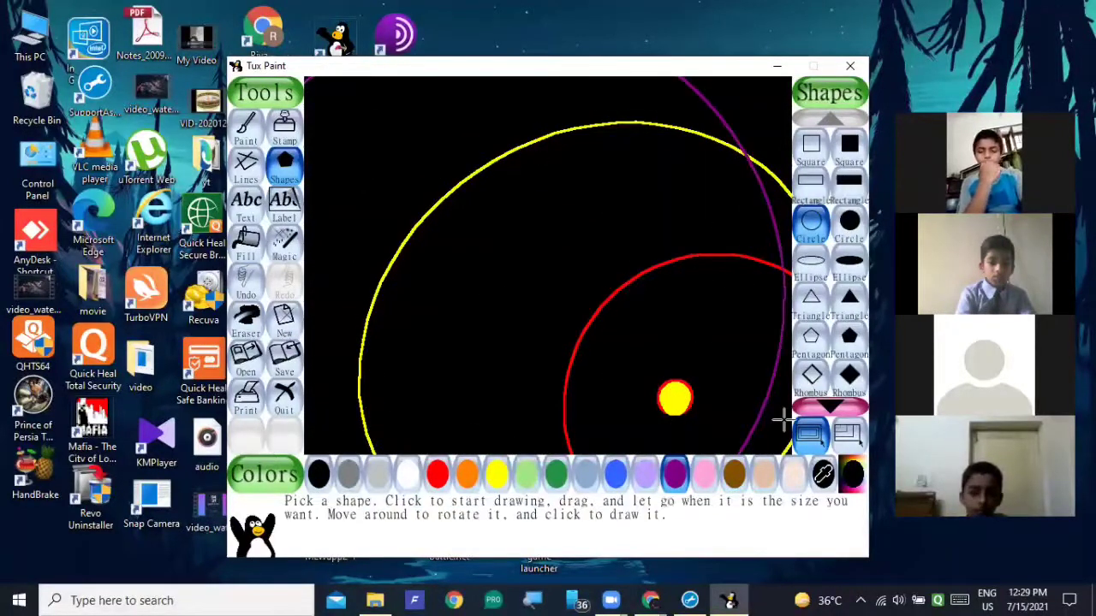
pyautogui.click(247, 282)
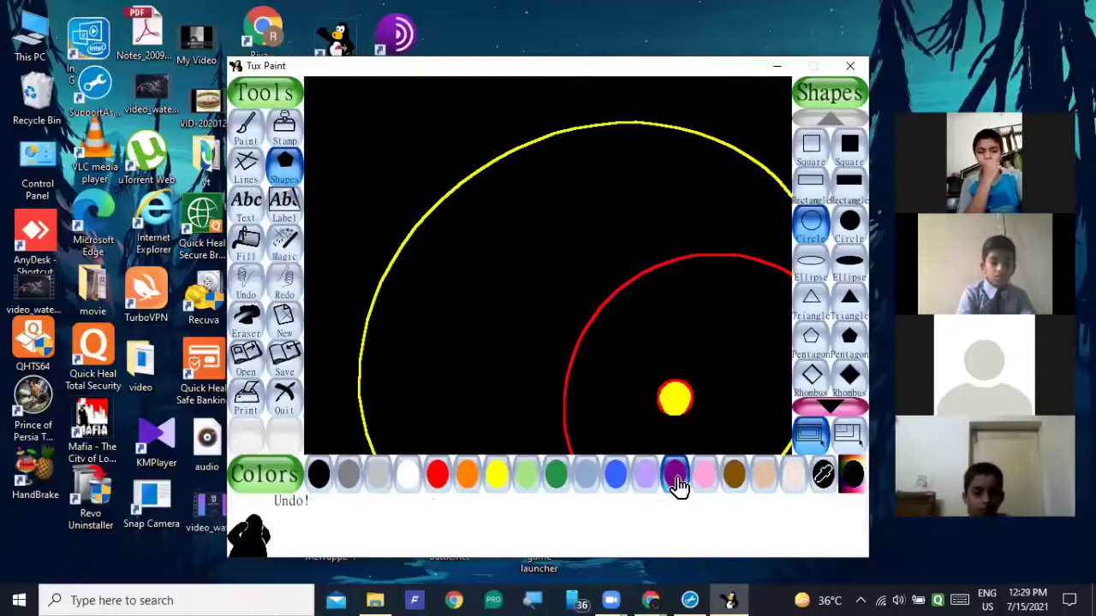
# Draw two purple circle outlines, one overlapping the red orbit and a larger one inside the yellow ellipse.
pyautogui.click(676, 477)
pyautogui.click(810, 226)
pyautogui.moveTo(729, 354); pyautogui.dragTo(869, 505)
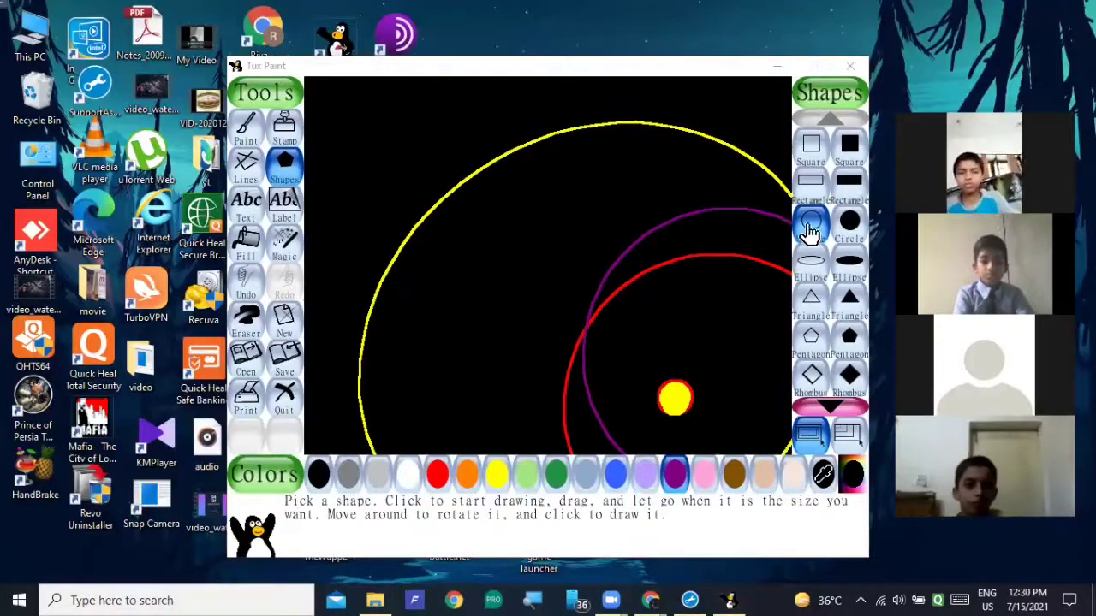
pyautogui.click(809, 229)
pyautogui.moveTo(587, 333)
pyautogui.mouseDown()
pyautogui.moveTo(744, 448)
pyautogui.moveTo(766, 448)
pyautogui.moveTo(776, 466)
pyautogui.mouseUp()
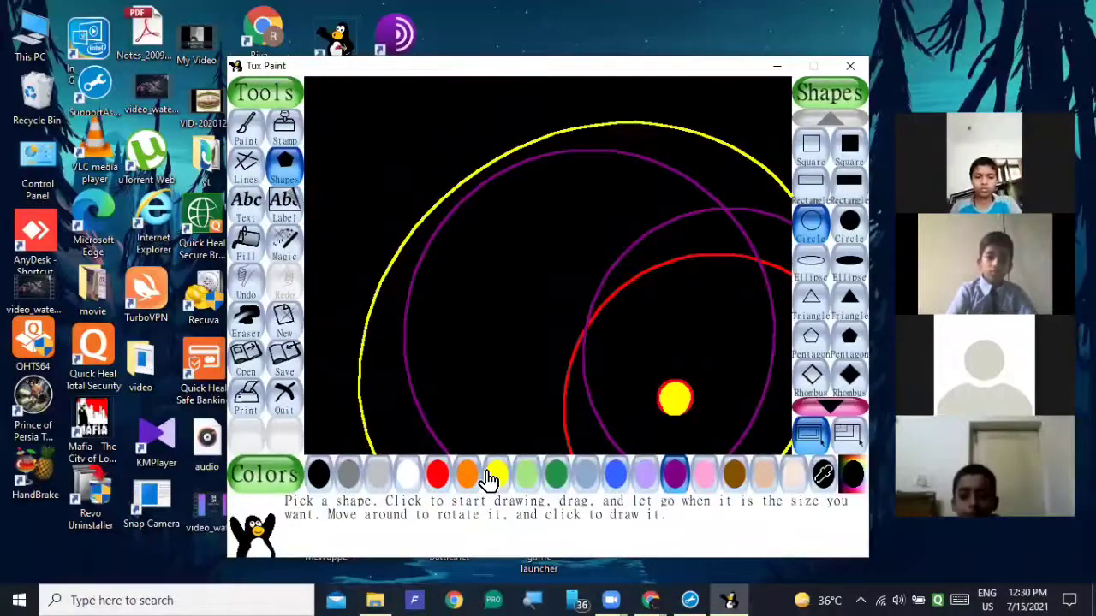
# Draw two large light green circle outlines that overlap the yellow and purple ones.
pyautogui.click(526, 477)
pyautogui.moveTo(504, 335); pyautogui.dragTo(746, 497)
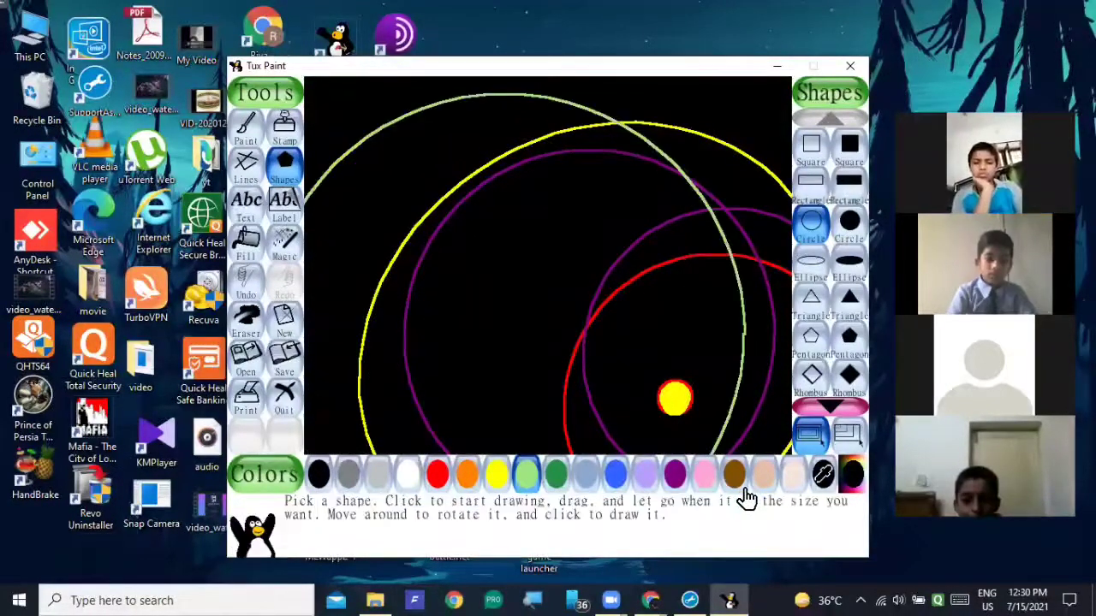
pyautogui.moveTo(460, 384); pyautogui.dragTo(677, 439)
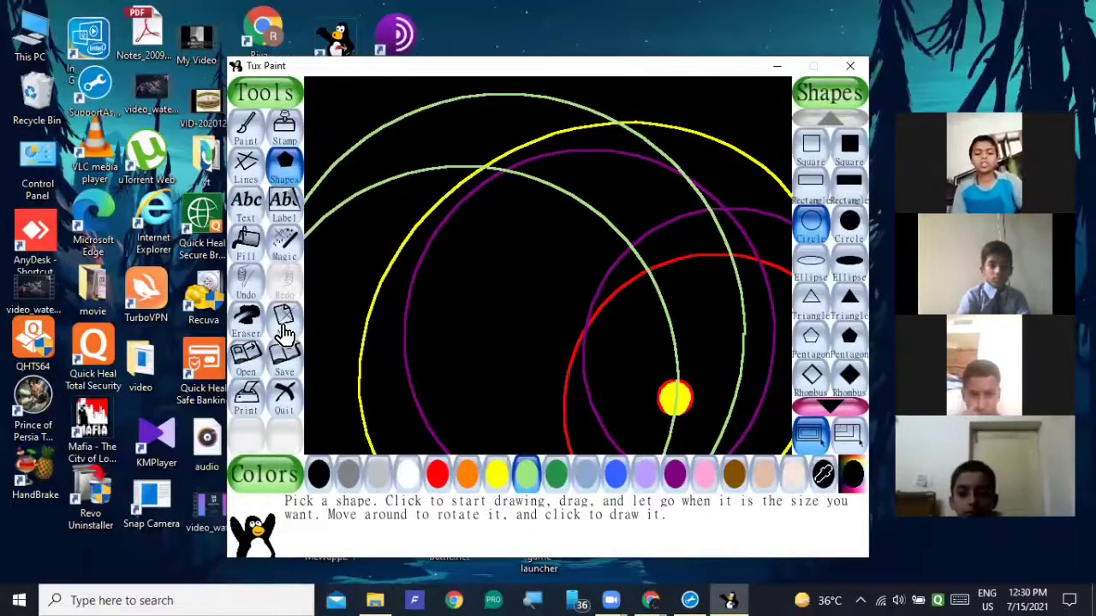
# Open the saved solar-system picture with coloured planets and curved orbits on a white background.
pyautogui.click(246, 359)
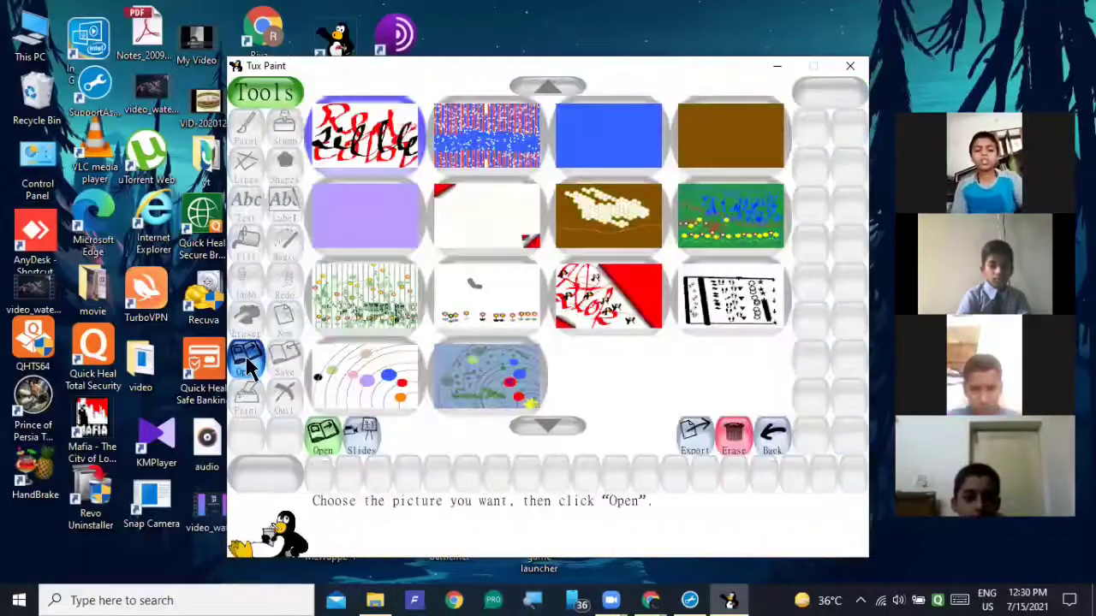
pyautogui.click(357, 374)
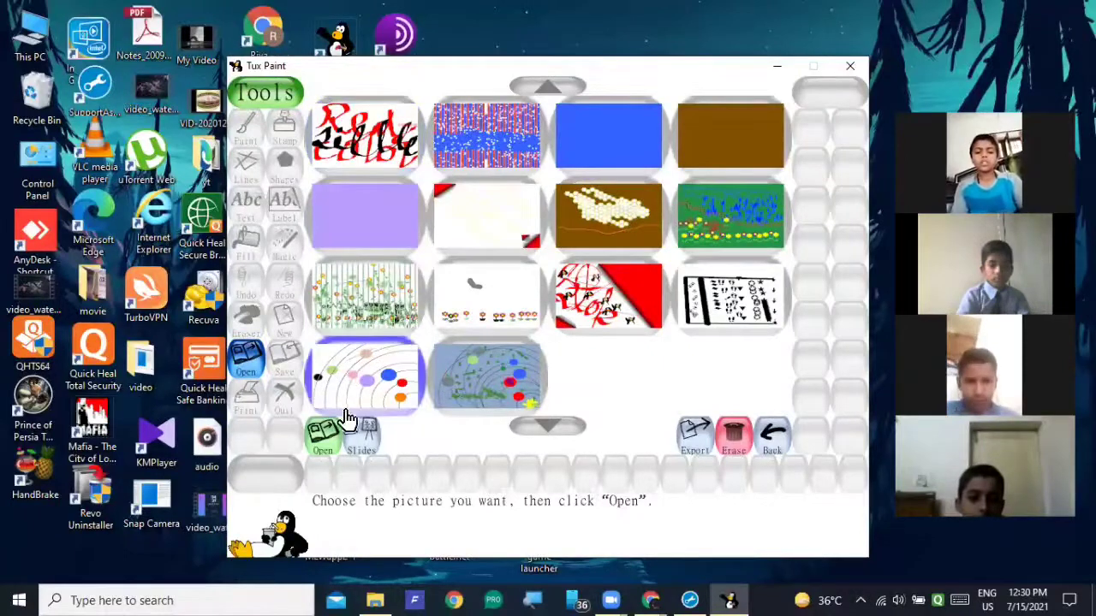
pyautogui.click(324, 436)
pyautogui.click(389, 321)
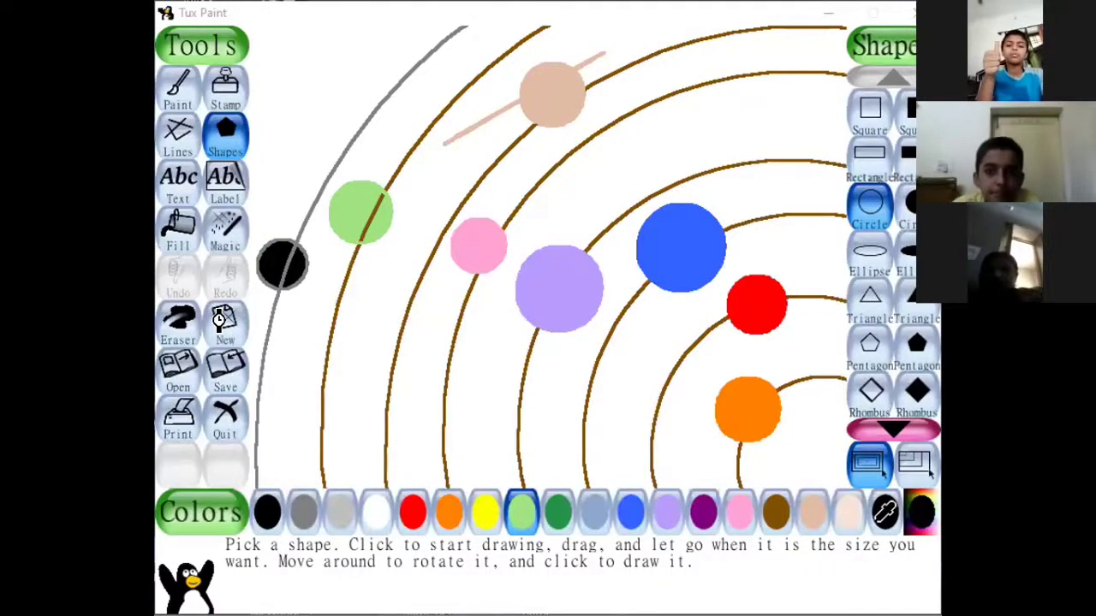
# Start a new drawing with a pink background.
pyautogui.click(219, 319)
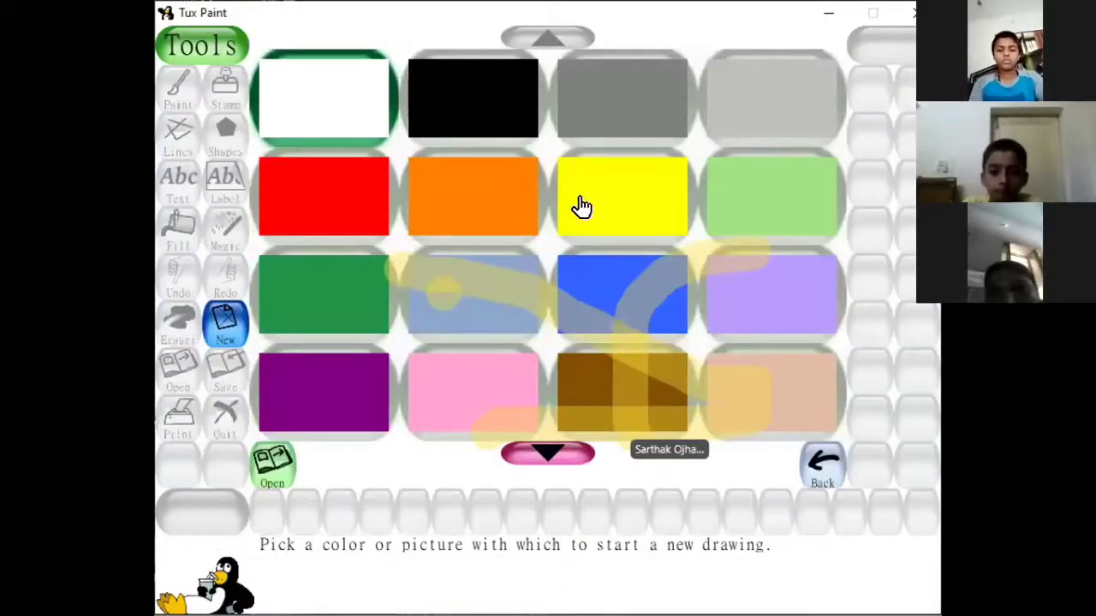
pyautogui.click(605, 291)
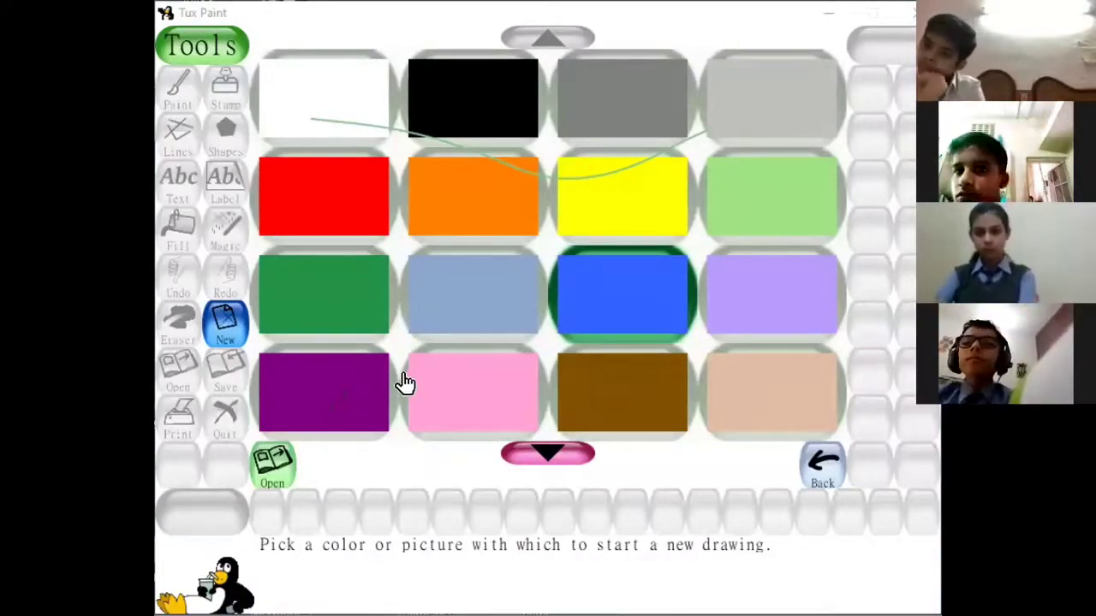
pyautogui.click(473, 389)
pyautogui.click(271, 462)
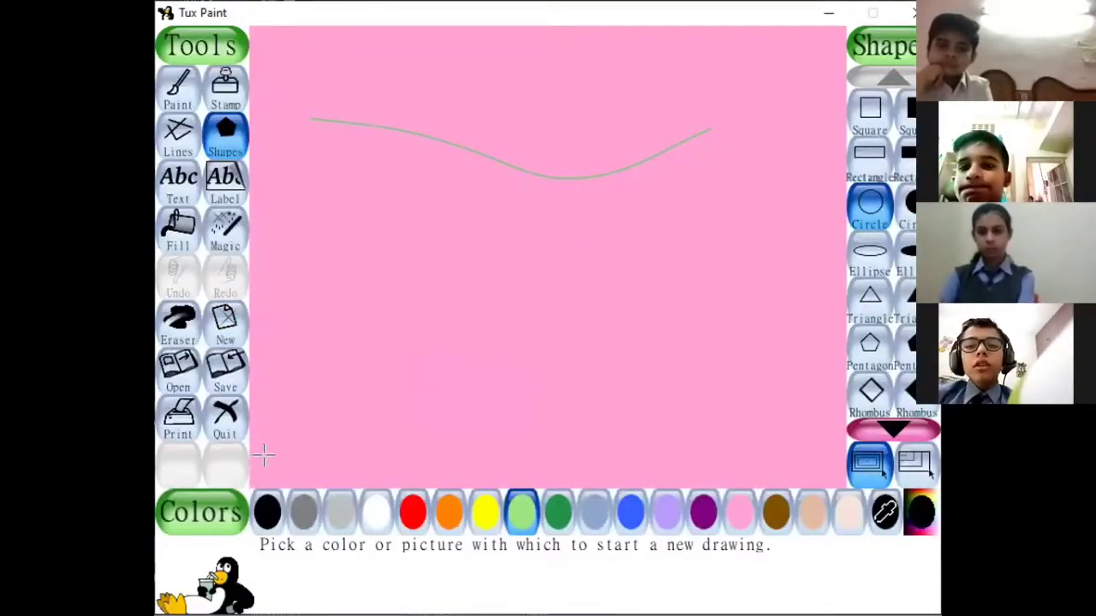
# Draw six brown circle outlines of increasing size as nested orbits around the canvas's lower-right corner.
pyautogui.click(213, 135)
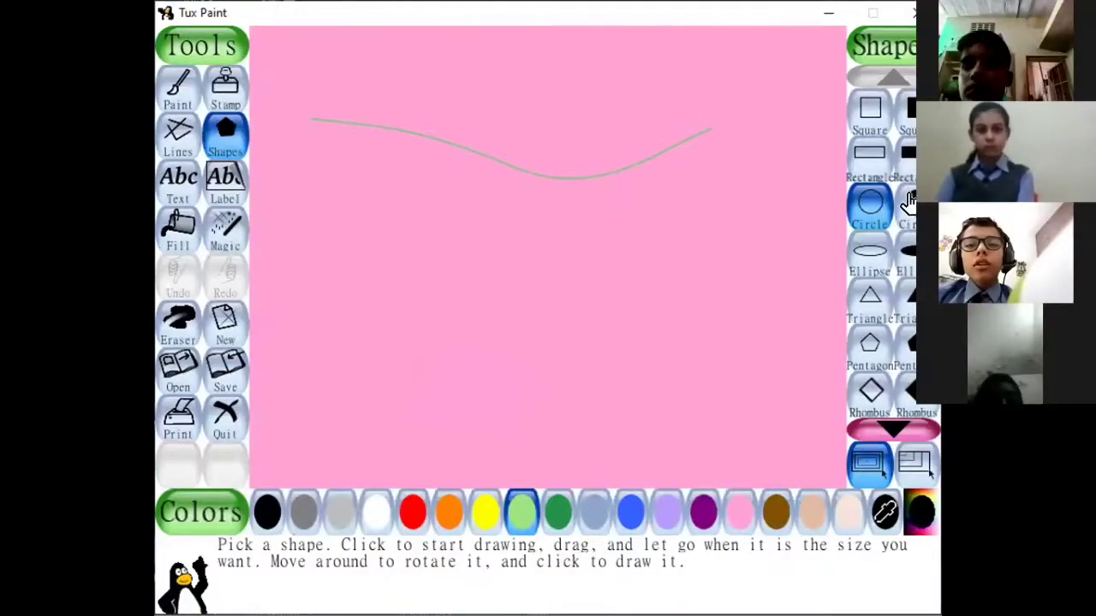
pyautogui.click(776, 513)
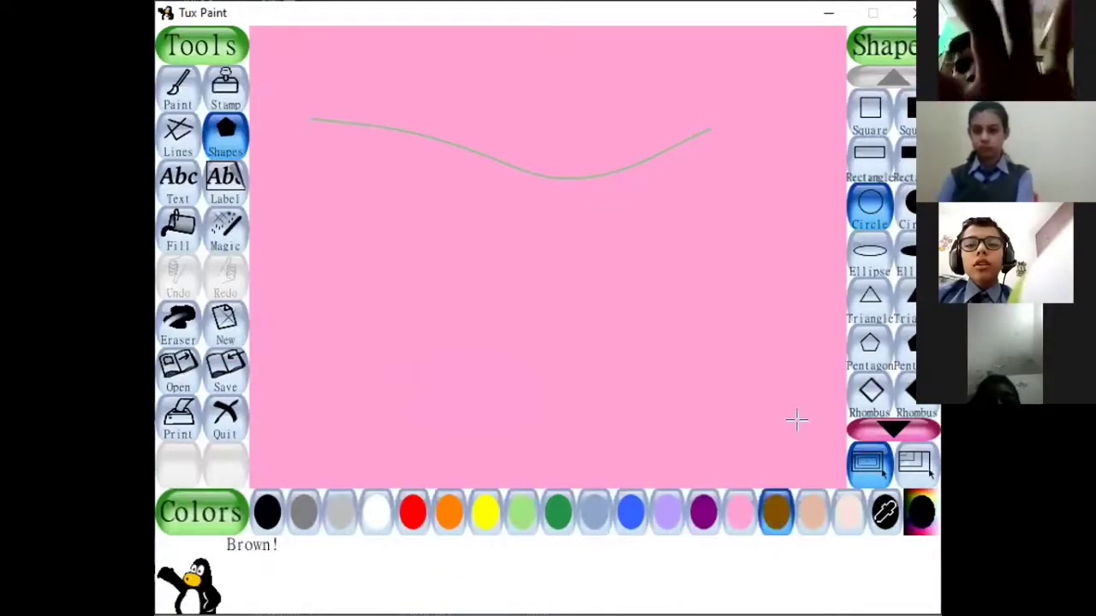
pyautogui.click(862, 219)
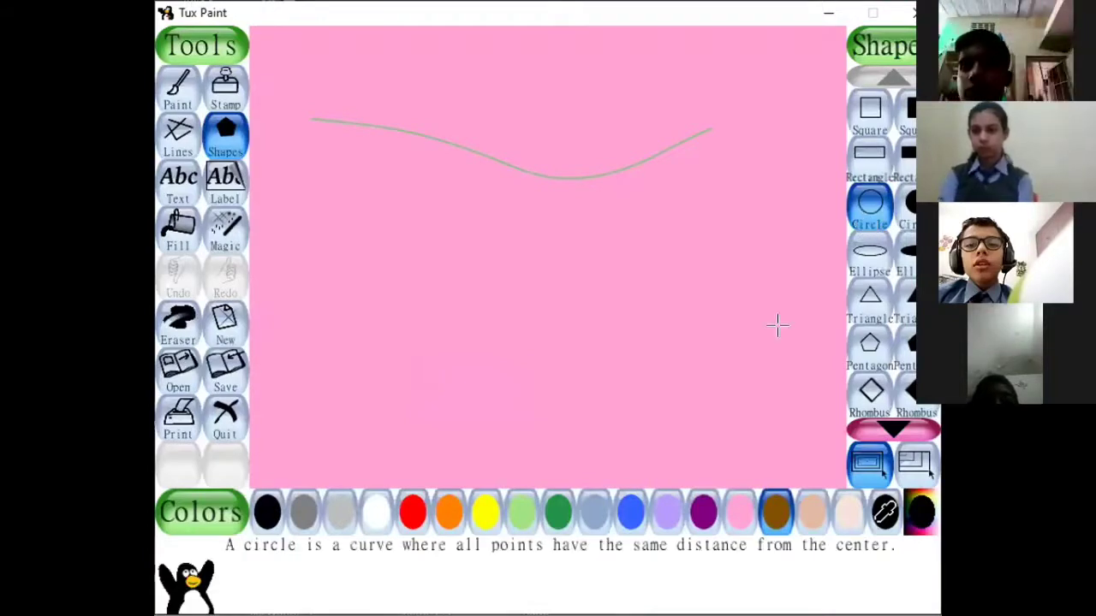
pyautogui.moveTo(780, 445); pyautogui.dragTo(853, 488)
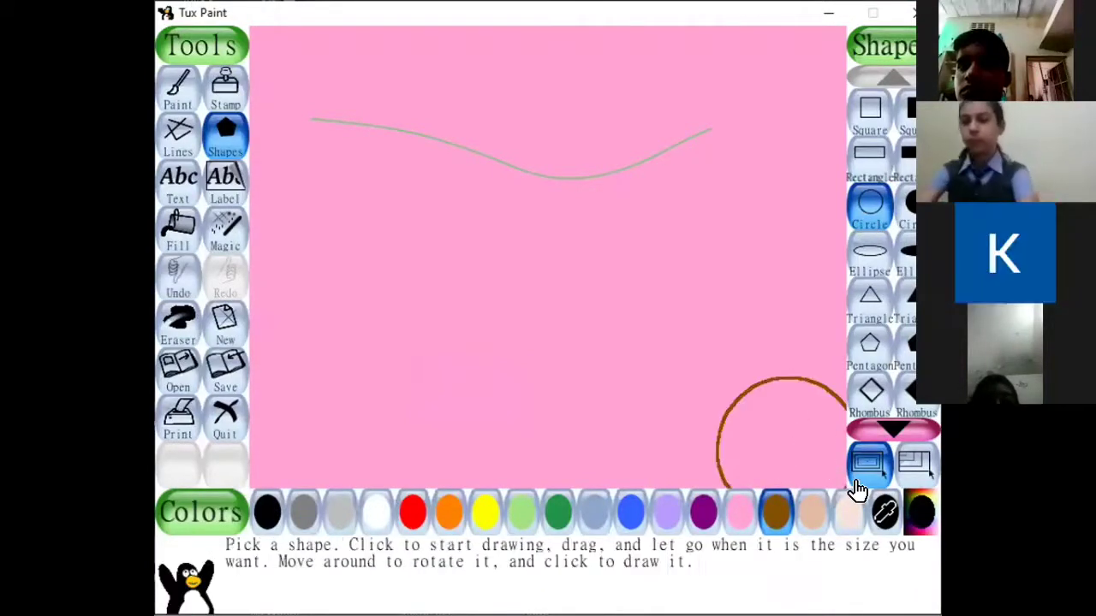
pyautogui.click(738, 424)
pyautogui.moveTo(739, 424); pyautogui.dragTo(856, 498)
pyautogui.moveTo(770, 445); pyautogui.dragTo(773, 447)
pyautogui.moveTo(700, 381)
pyautogui.mouseDown()
pyautogui.moveTo(815, 514)
pyautogui.moveTo(866, 550)
pyautogui.moveTo(895, 553)
pyautogui.mouseUp()
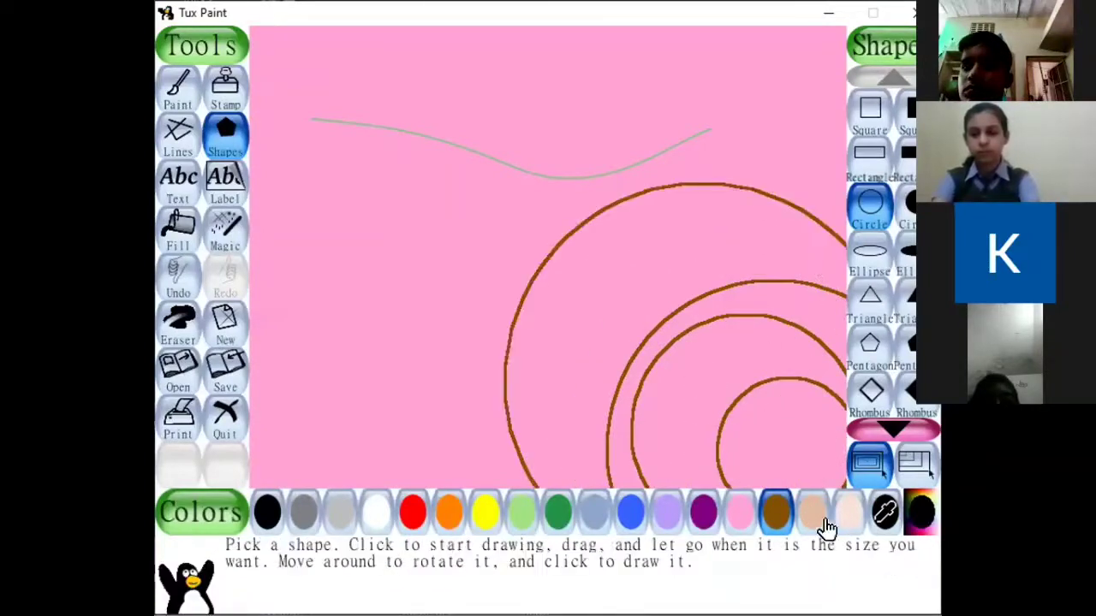
pyautogui.moveTo(691, 403)
pyautogui.mouseDown()
pyautogui.moveTo(727, 443)
pyautogui.moveTo(932, 462)
pyautogui.moveTo(938, 479)
pyautogui.mouseUp()
pyautogui.moveTo(627, 341); pyautogui.dragTo(906, 567)
# Undo the stray small brown circle and draw two more large brown orbit circles around the existing ones.
pyautogui.moveTo(432, 231)
pyautogui.mouseDown()
pyautogui.moveTo(453, 259)
pyautogui.moveTo(700, 409)
pyautogui.moveTo(553, 271)
pyautogui.moveTo(453, 209)
pyautogui.mouseUp()
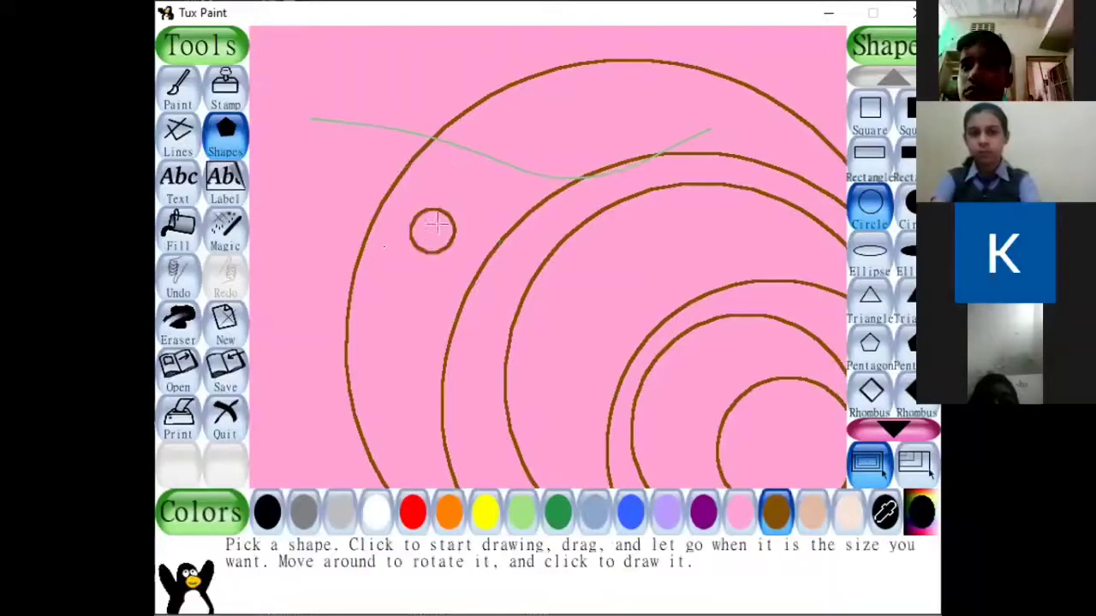
pyautogui.click(178, 281)
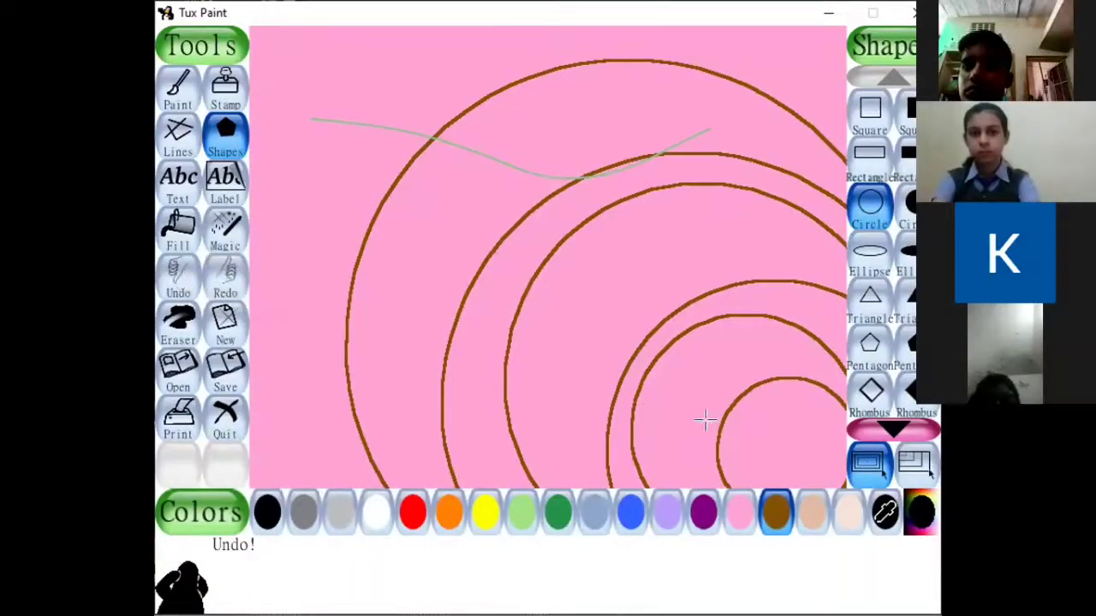
pyautogui.moveTo(548, 291)
pyautogui.mouseDown()
pyautogui.moveTo(697, 424)
pyautogui.moveTo(813, 496)
pyautogui.moveTo(885, 519)
pyautogui.moveTo(882, 529)
pyautogui.mouseUp()
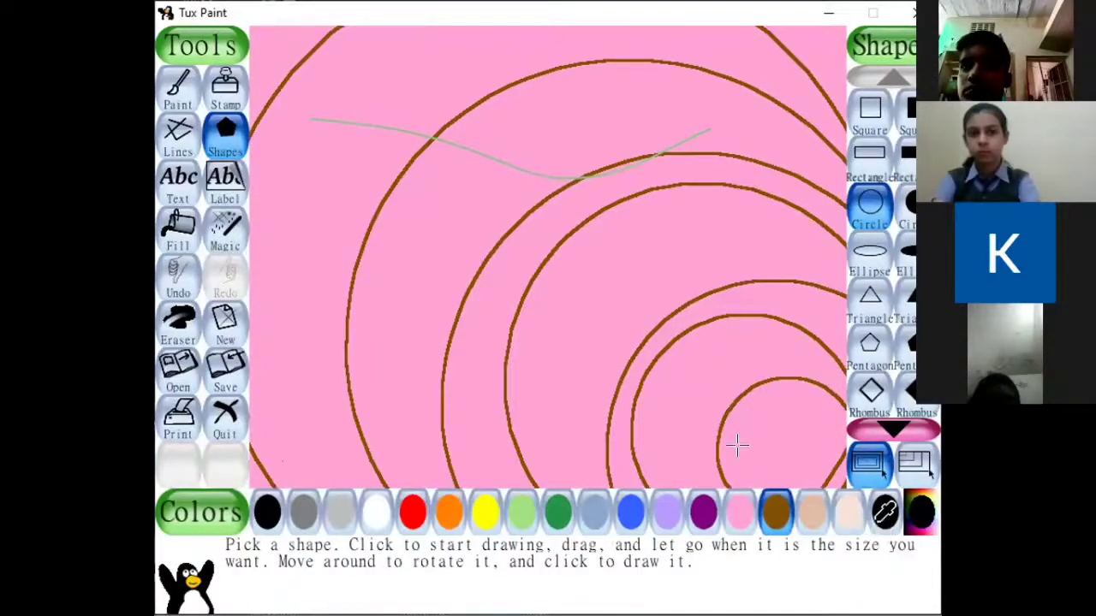
pyautogui.moveTo(619, 377); pyautogui.dragTo(719, 444)
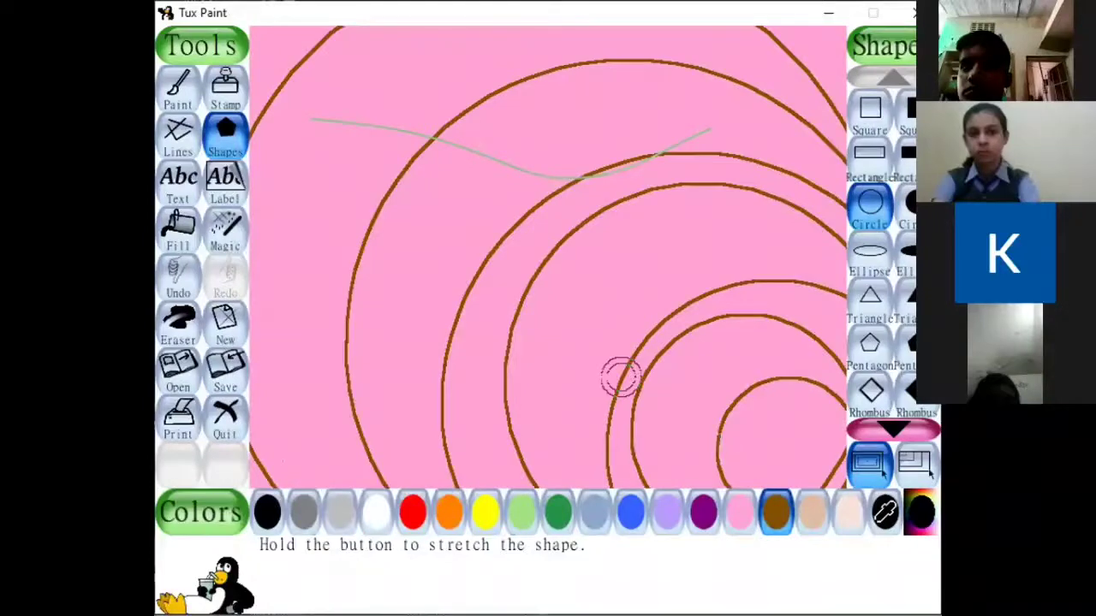
pyautogui.moveTo(640, 381); pyautogui.dragTo(938, 390)
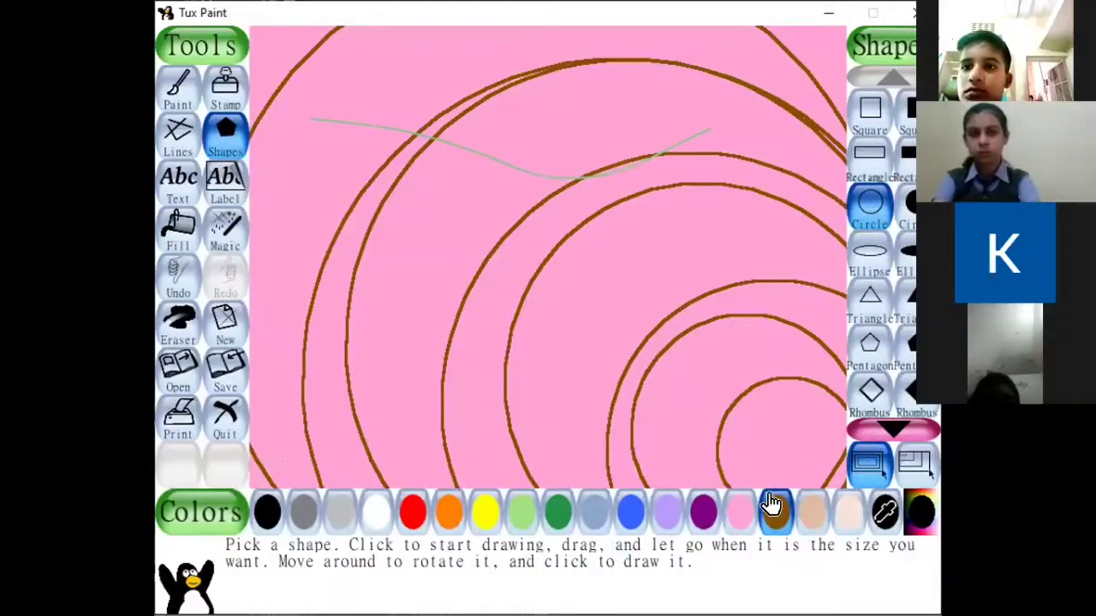
# Draw a small yellow circle inside the innermost brown orbit and fill it with yellow.
pyautogui.click(485, 517)
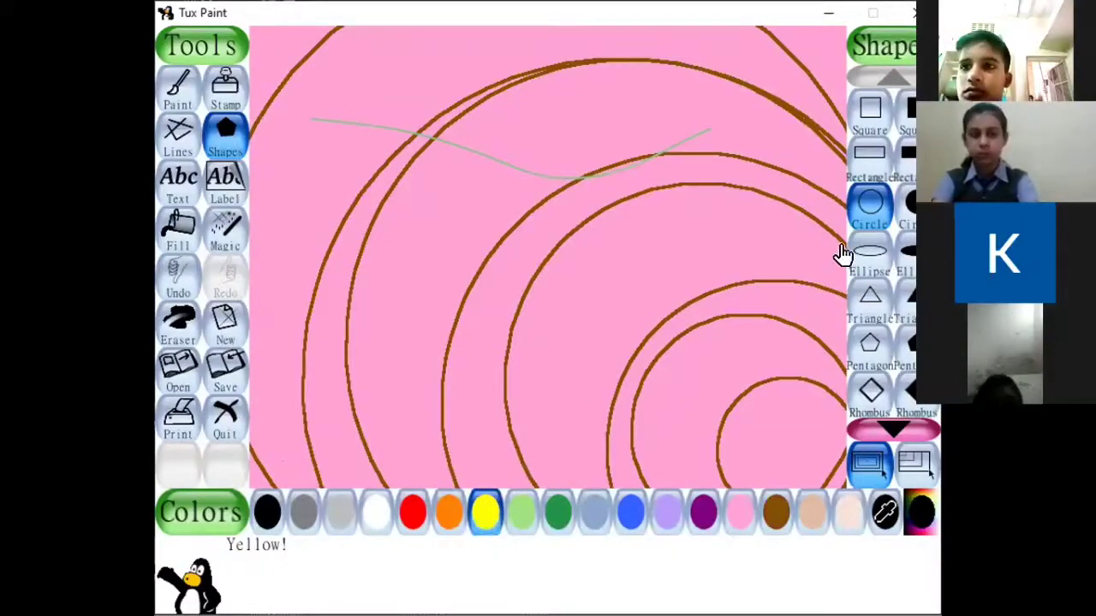
pyautogui.click(866, 220)
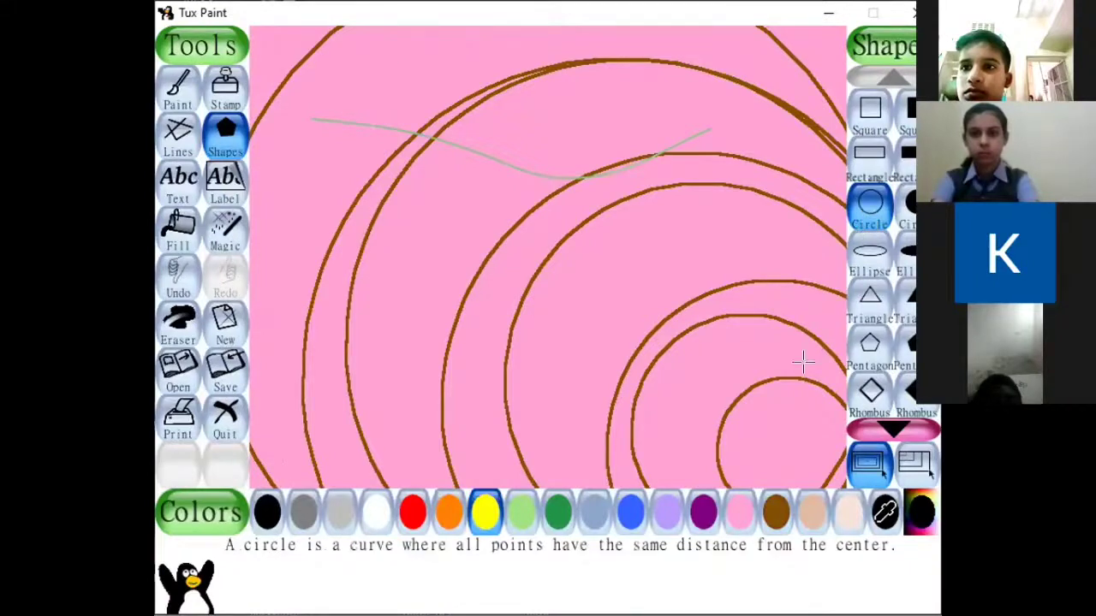
pyautogui.click(776, 436)
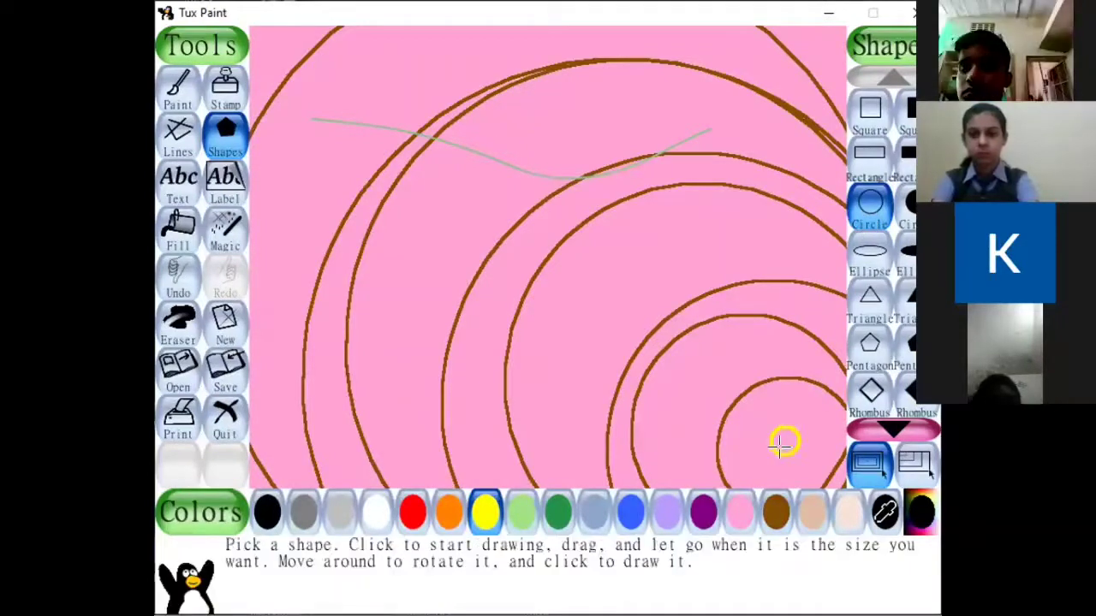
pyautogui.click(171, 238)
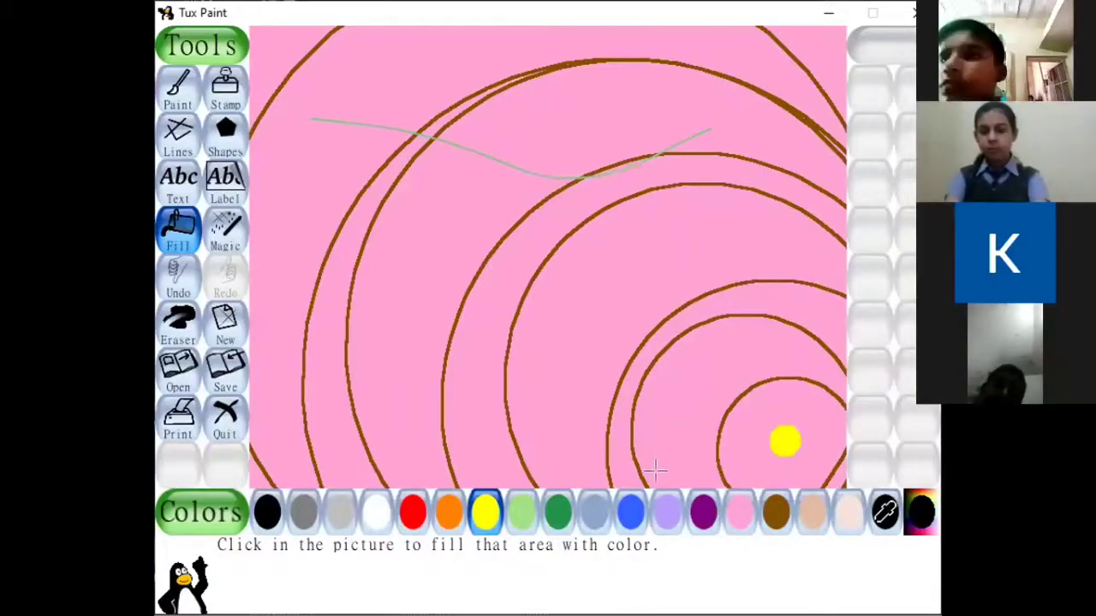
# Draw a red circle on the innermost orbit, just above the yellow circle, and fill it with red.
pyautogui.click(415, 514)
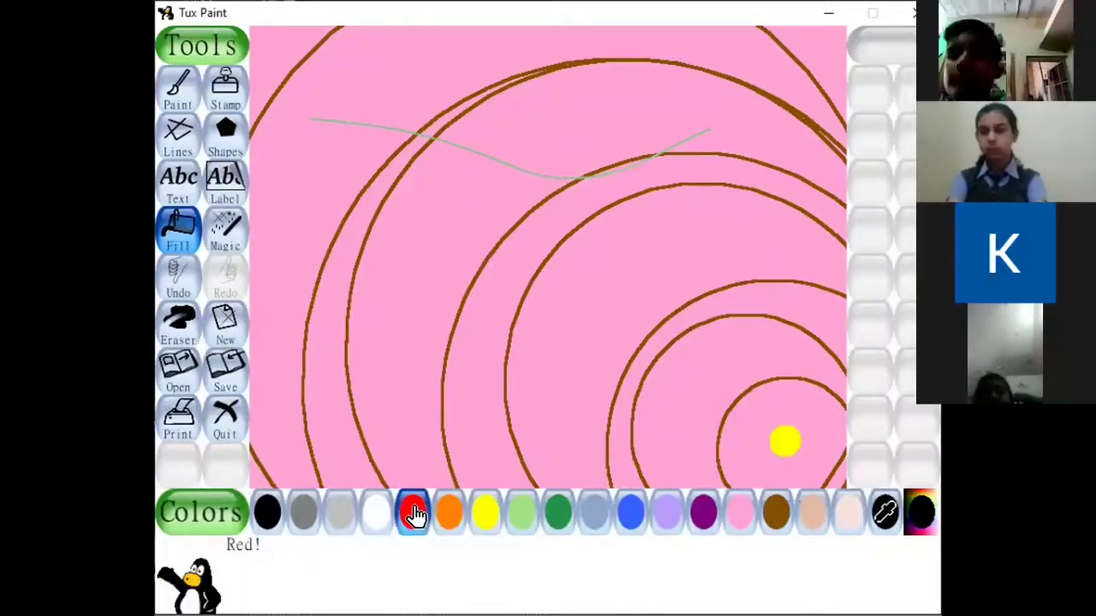
pyautogui.click(224, 132)
pyautogui.click(863, 213)
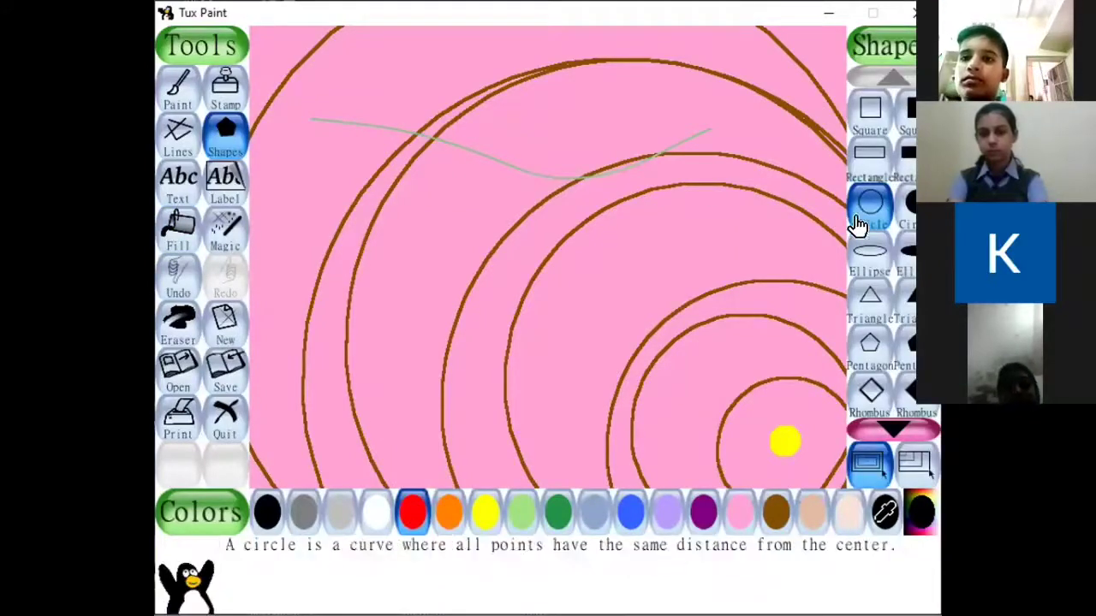
pyautogui.moveTo(735, 375); pyautogui.dragTo(770, 404)
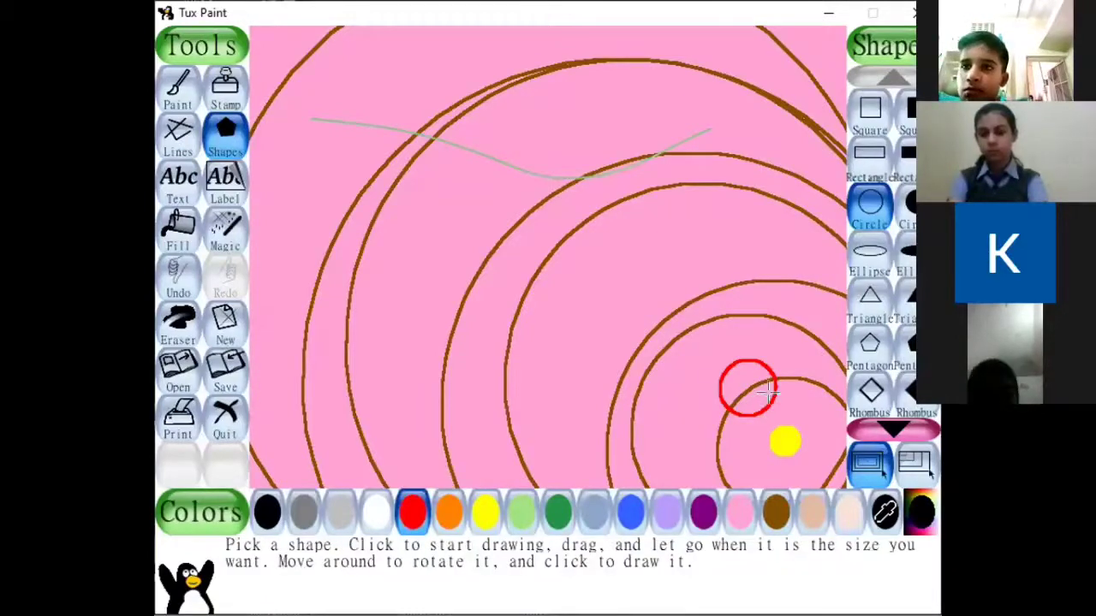
pyautogui.click(178, 228)
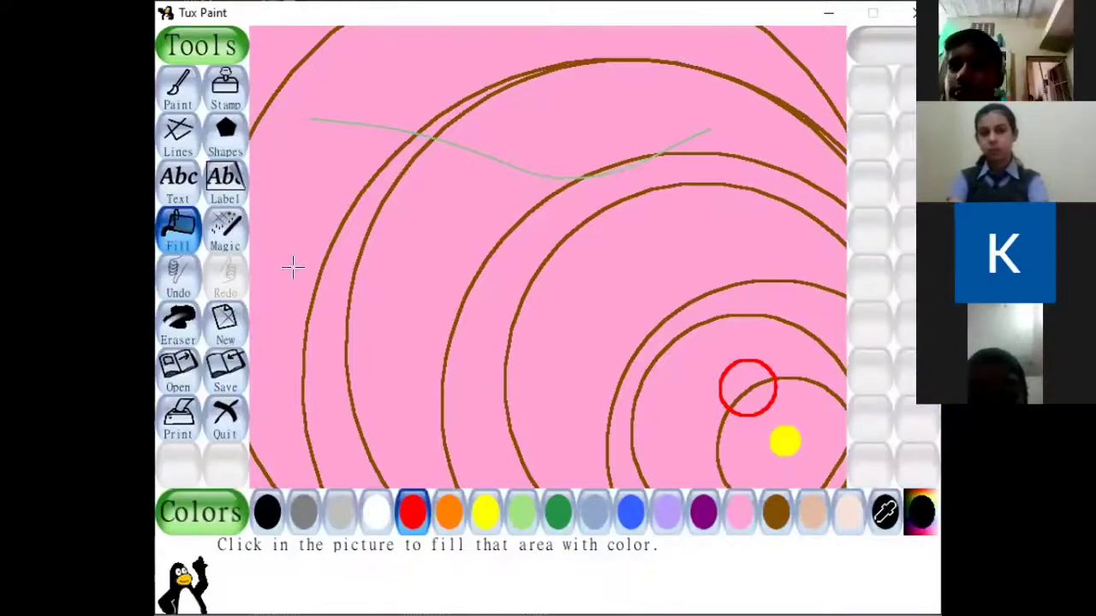
pyautogui.click(741, 387)
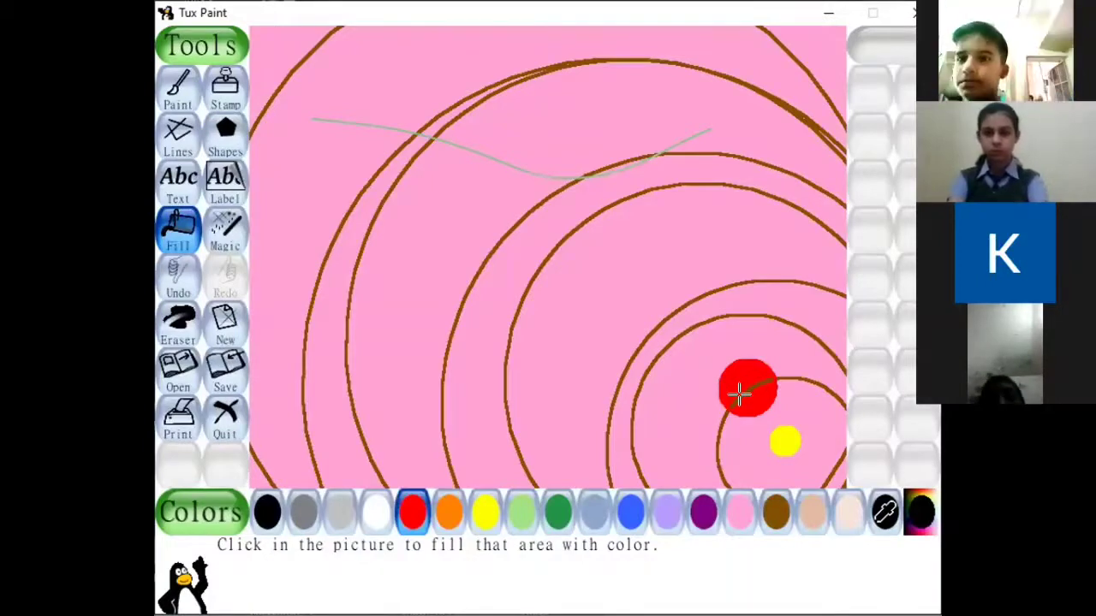
pyautogui.click(687, 15)
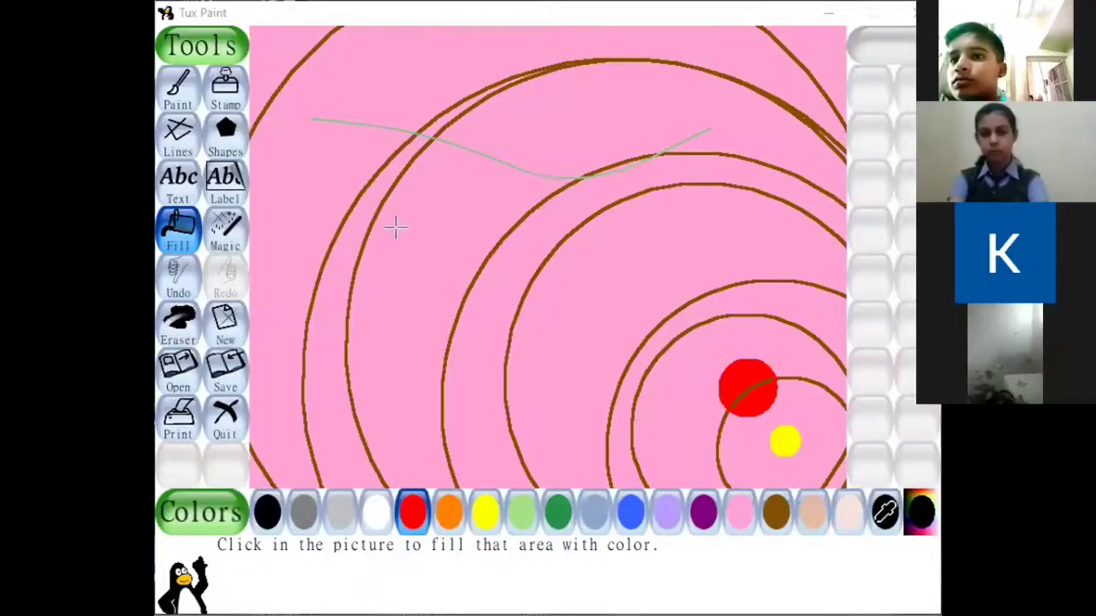
# Draw a small purple circle on the second orbit, above the red circle, and fill both its halves with purple.
pyautogui.click(221, 128)
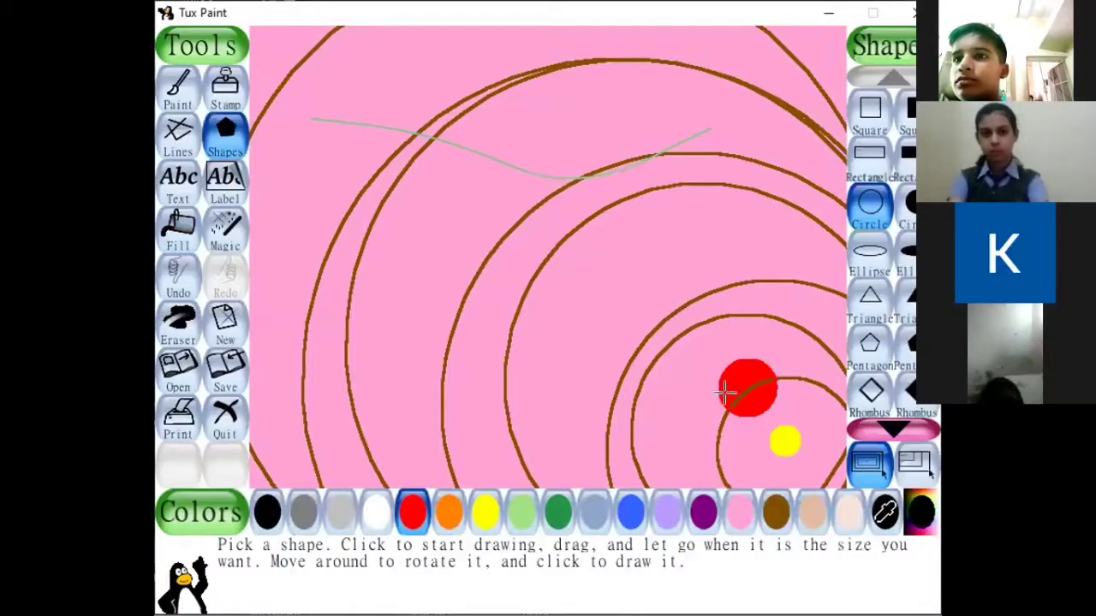
pyautogui.click(703, 514)
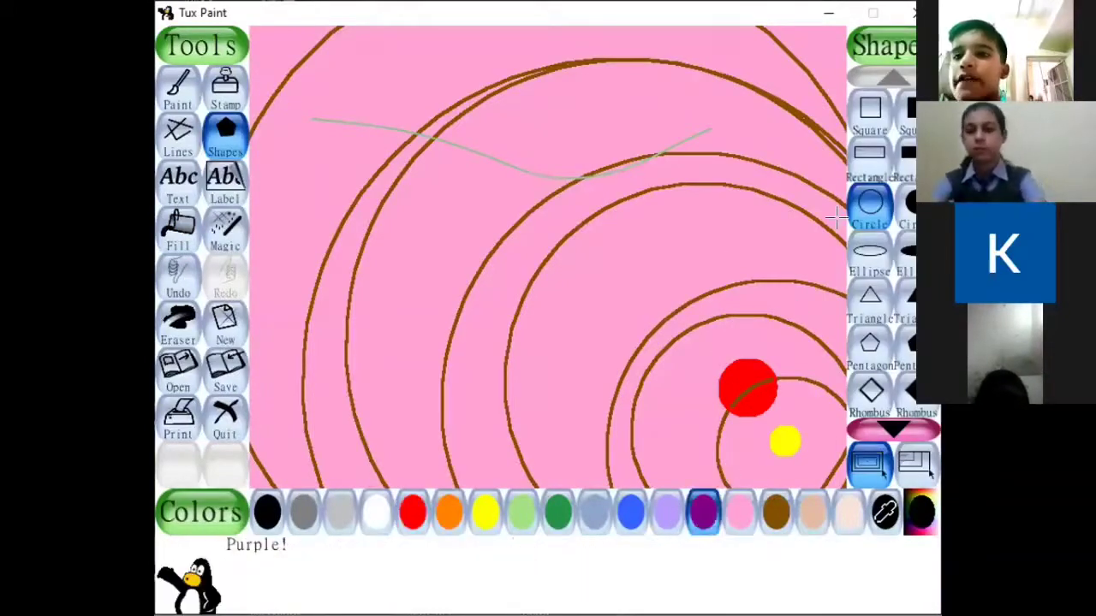
pyautogui.click(871, 214)
pyautogui.moveTo(759, 304); pyautogui.dragTo(770, 325)
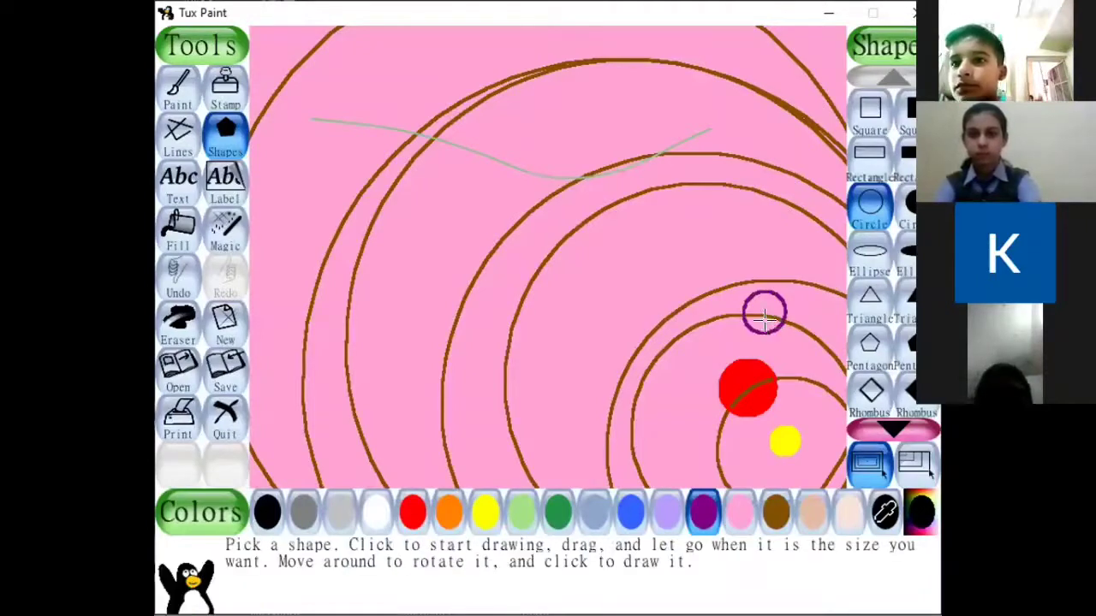
pyautogui.click(170, 241)
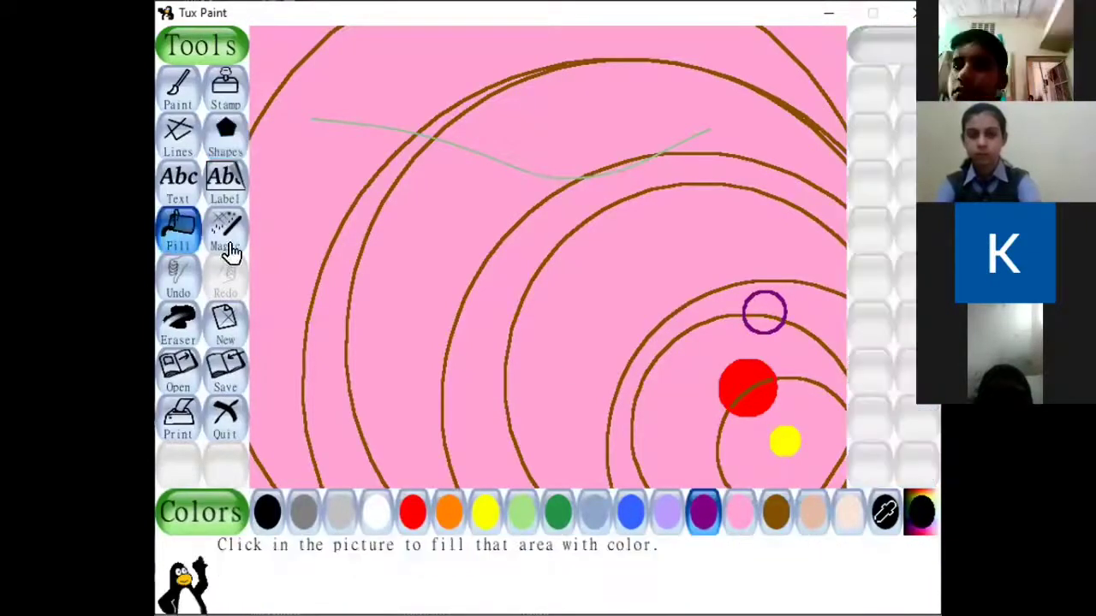
pyautogui.click(753, 318)
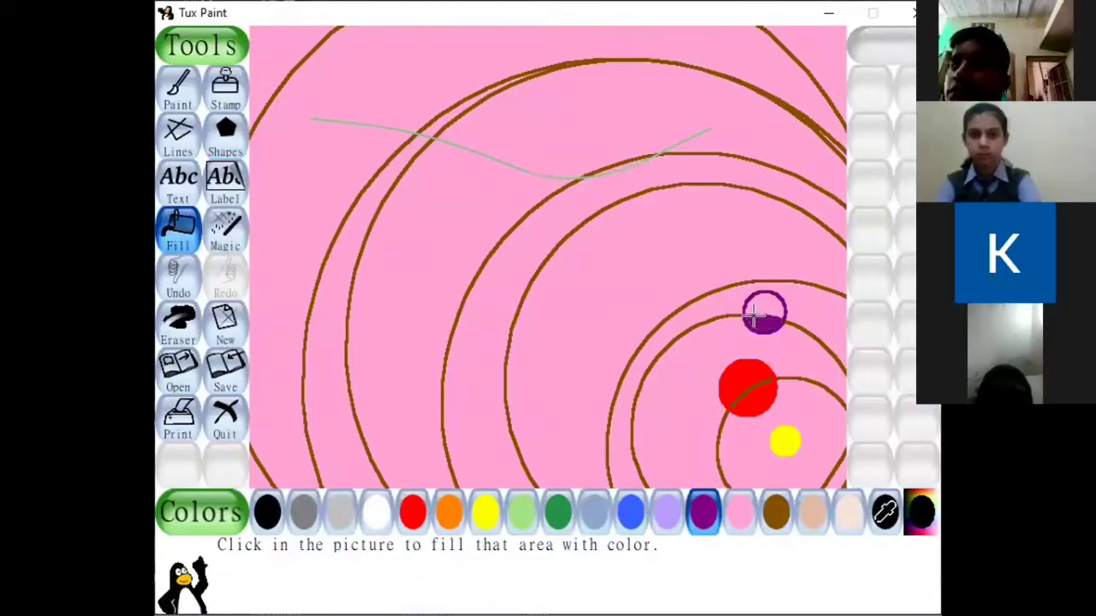
pyautogui.click(757, 291)
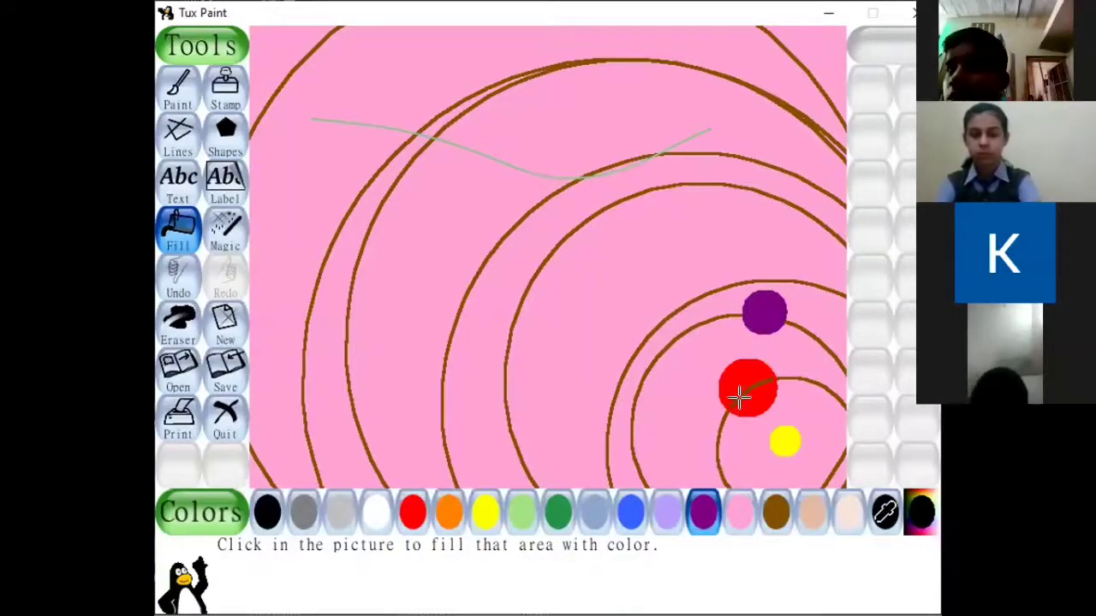
# Draw a blue circle on the third orbit, to the left of the purple one, and fill it completely with blue.
pyautogui.click(629, 510)
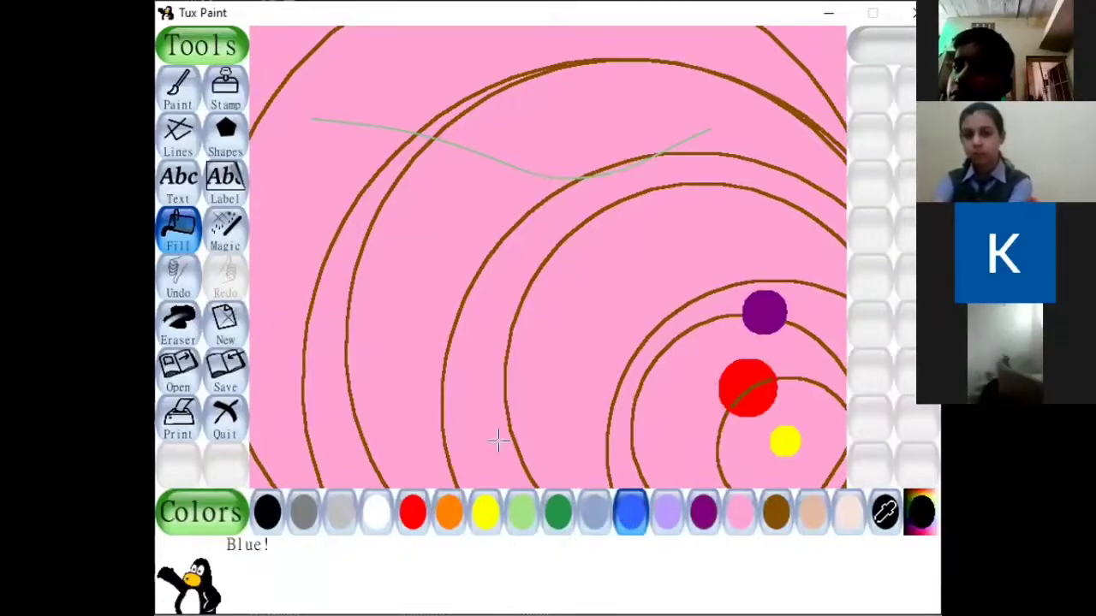
pyautogui.click(225, 137)
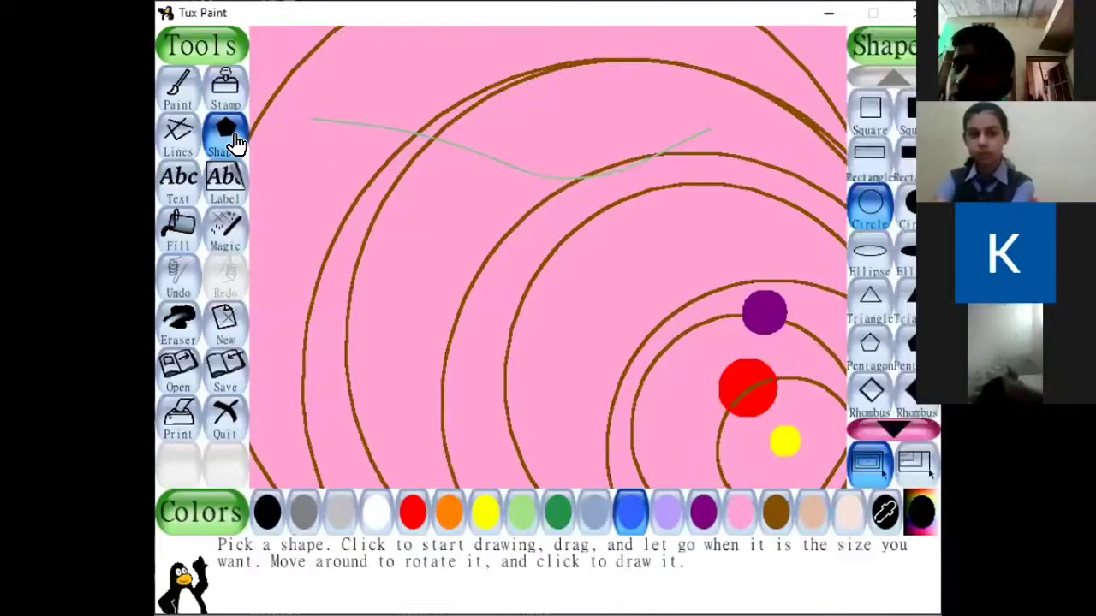
pyautogui.click(874, 213)
pyautogui.moveTo(657, 296); pyautogui.dragTo(693, 288)
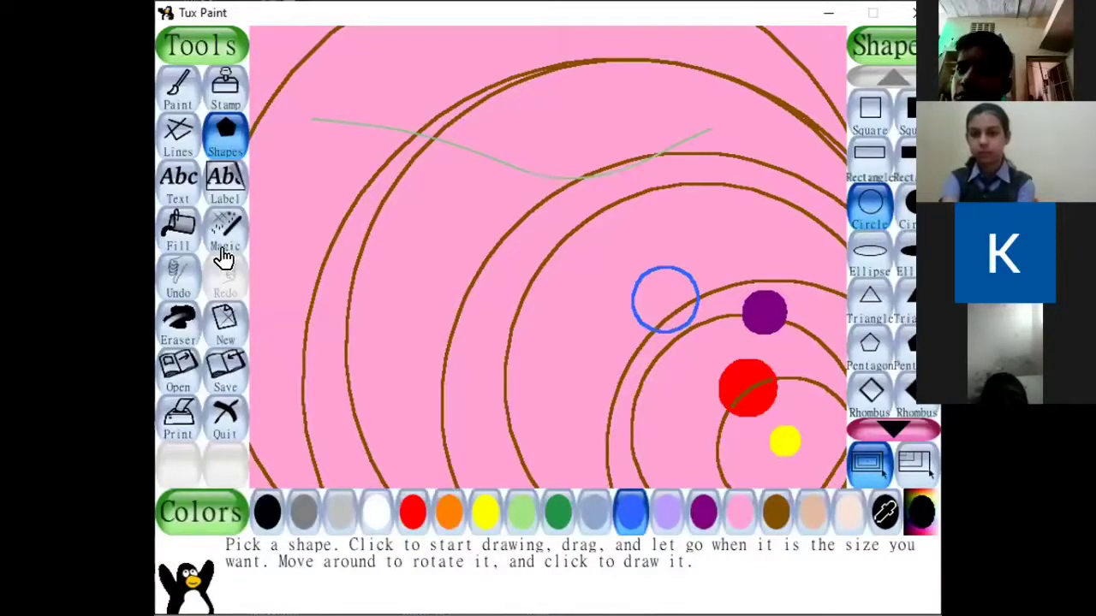
pyautogui.click(178, 231)
pyautogui.click(658, 296)
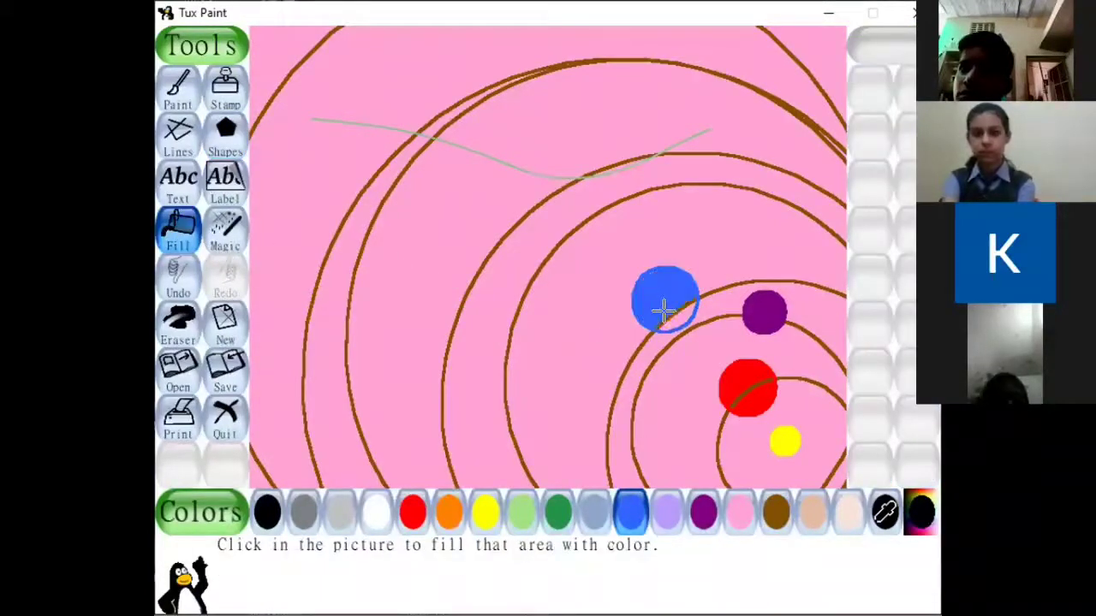
pyautogui.click(668, 315)
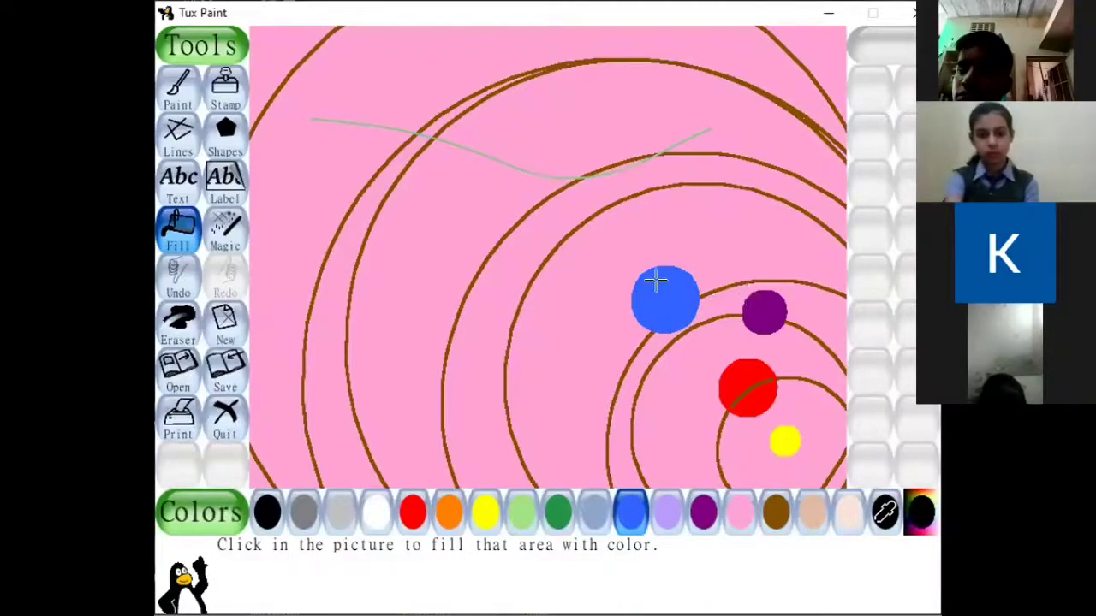
# Draw a dark green circle across the fourth and fifth orbits above the blue circle and fill all its sections with dark green.
pyautogui.click(226, 183)
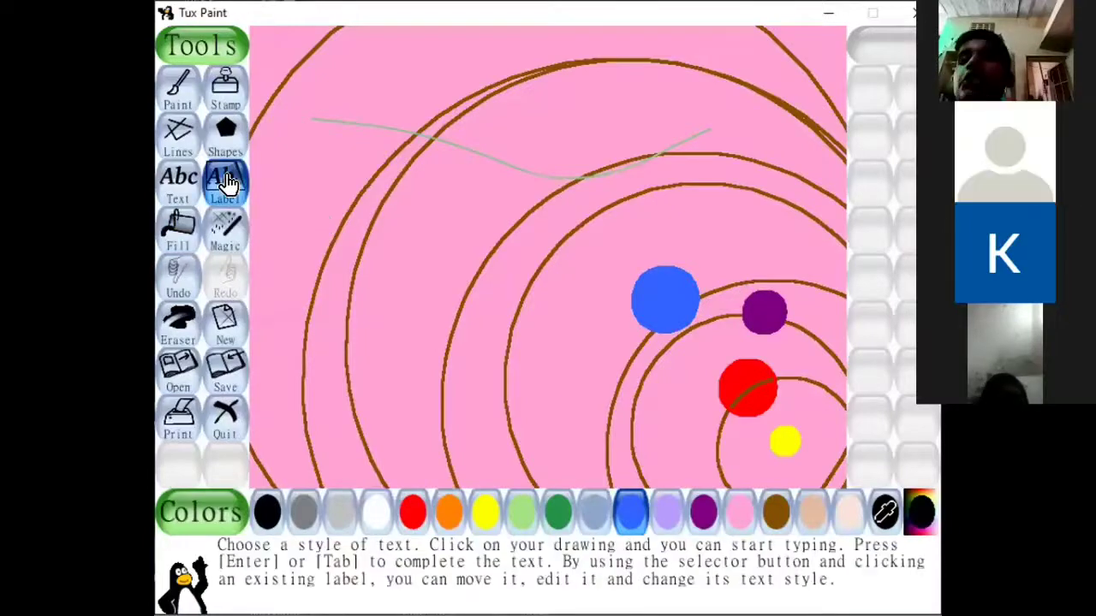
pyautogui.click(224, 133)
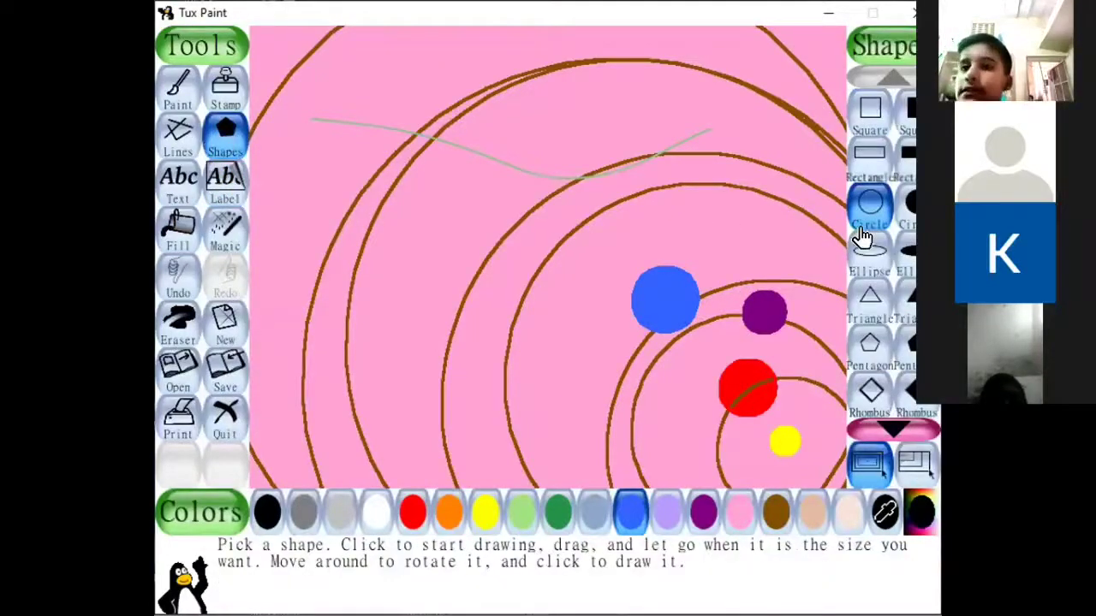
pyautogui.click(555, 519)
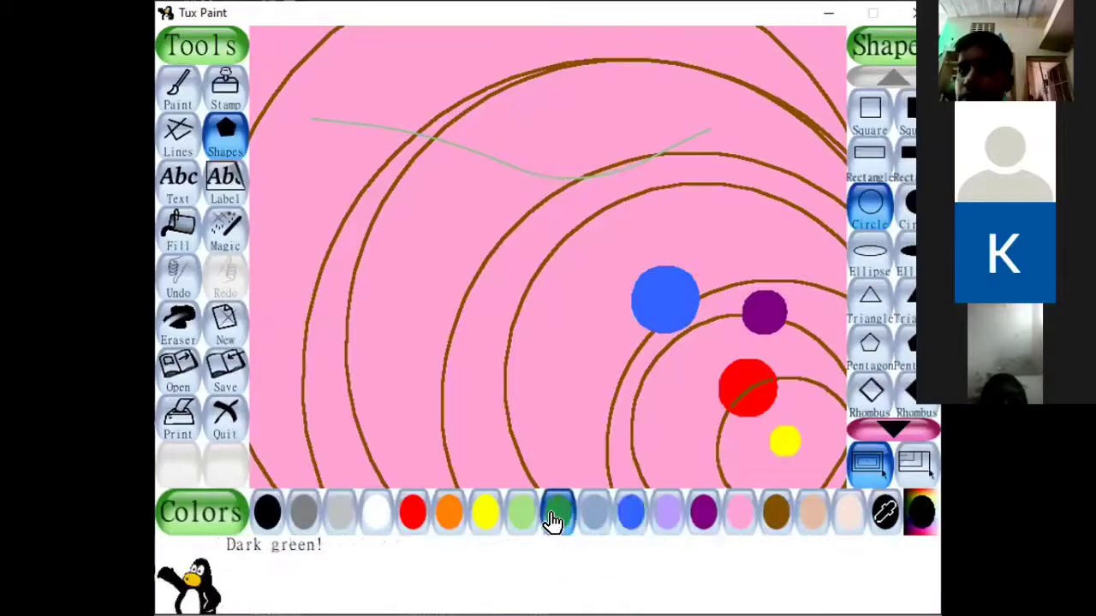
pyautogui.click(870, 211)
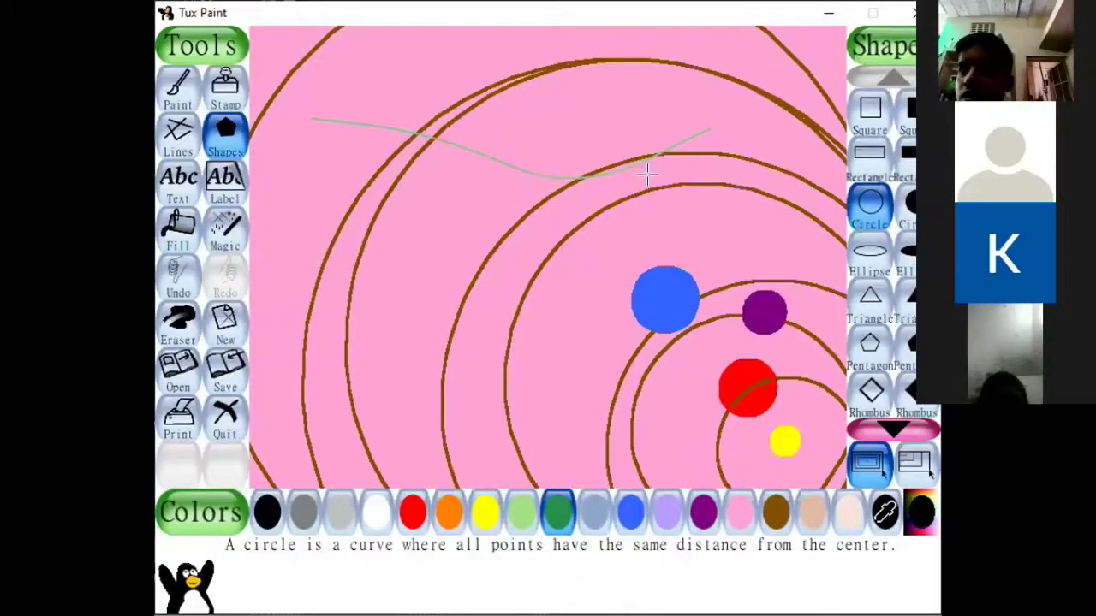
pyautogui.moveTo(653, 177); pyautogui.dragTo(685, 209)
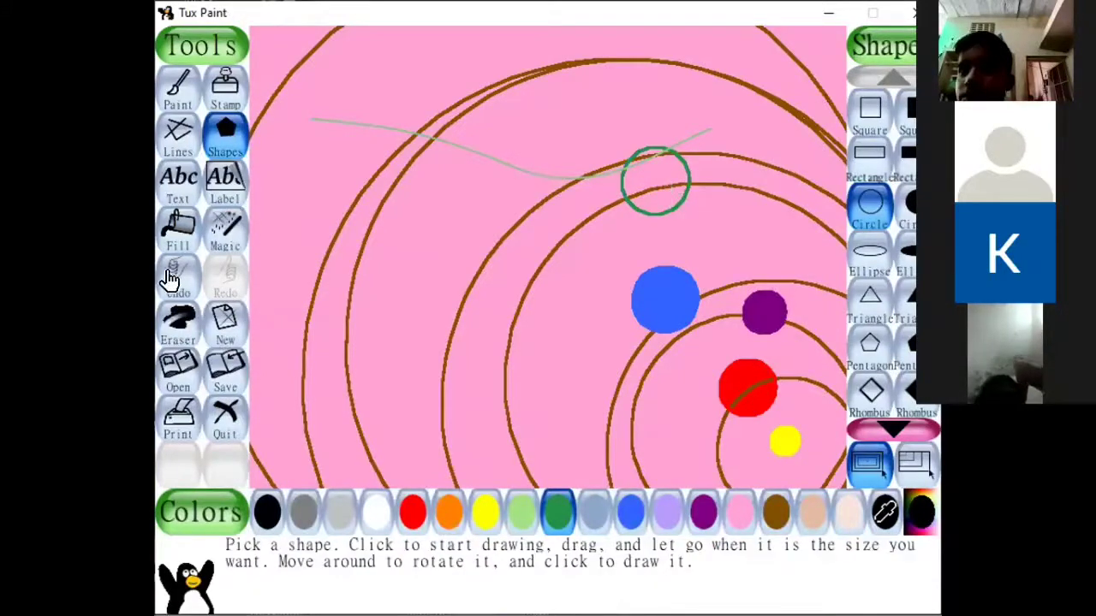
pyautogui.click(180, 237)
pyautogui.click(656, 175)
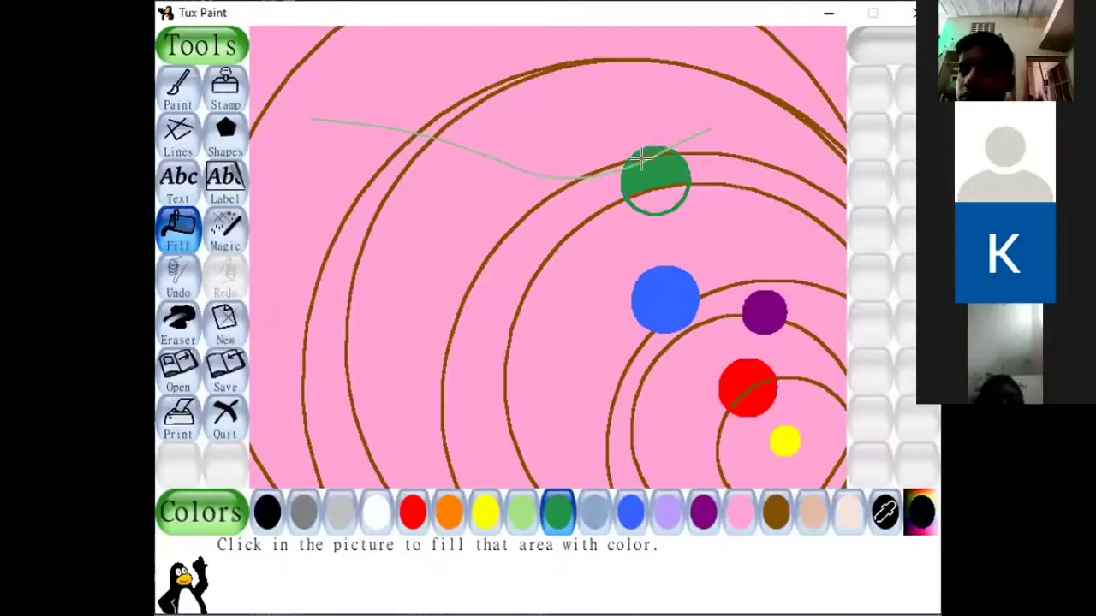
pyautogui.click(653, 194)
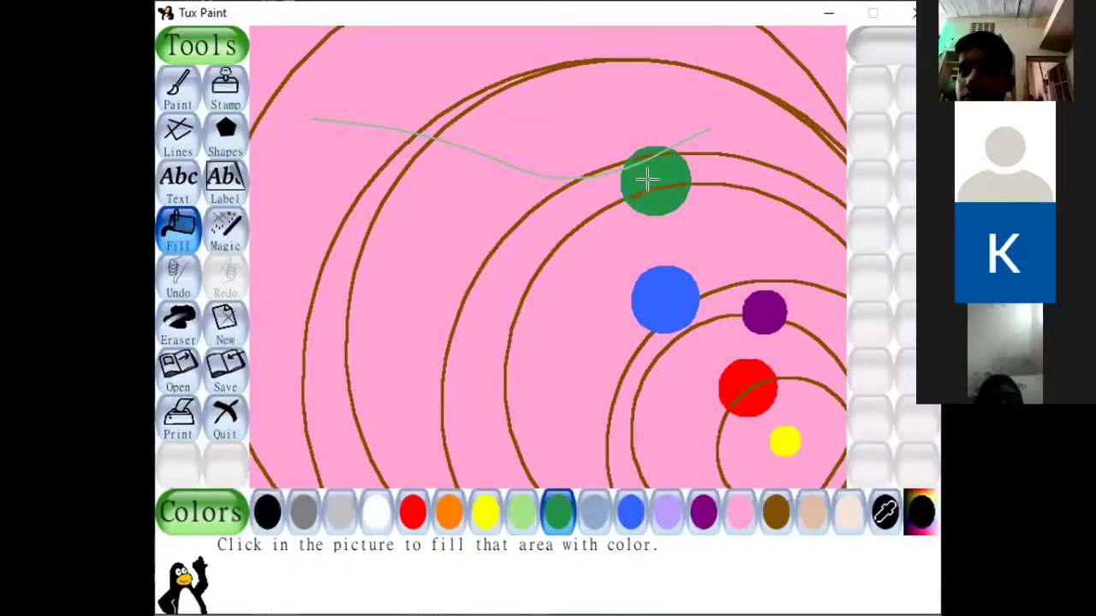
pyautogui.click(646, 177)
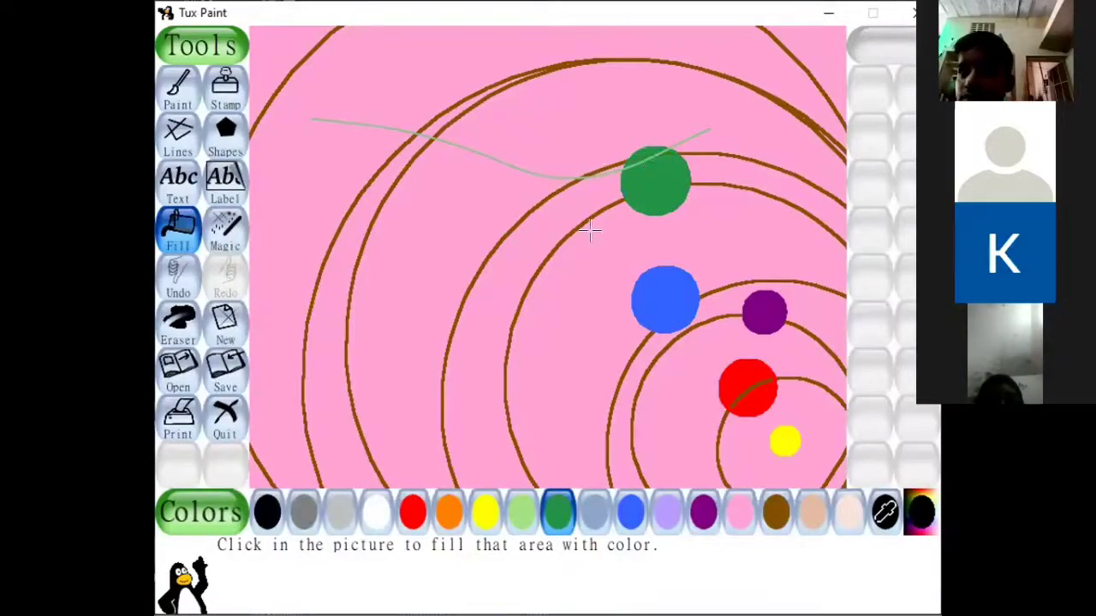
# Draw a larger dark green circle outline on the fifth orbit, left of the green planet, and fill it with brown.
pyautogui.click(225, 132)
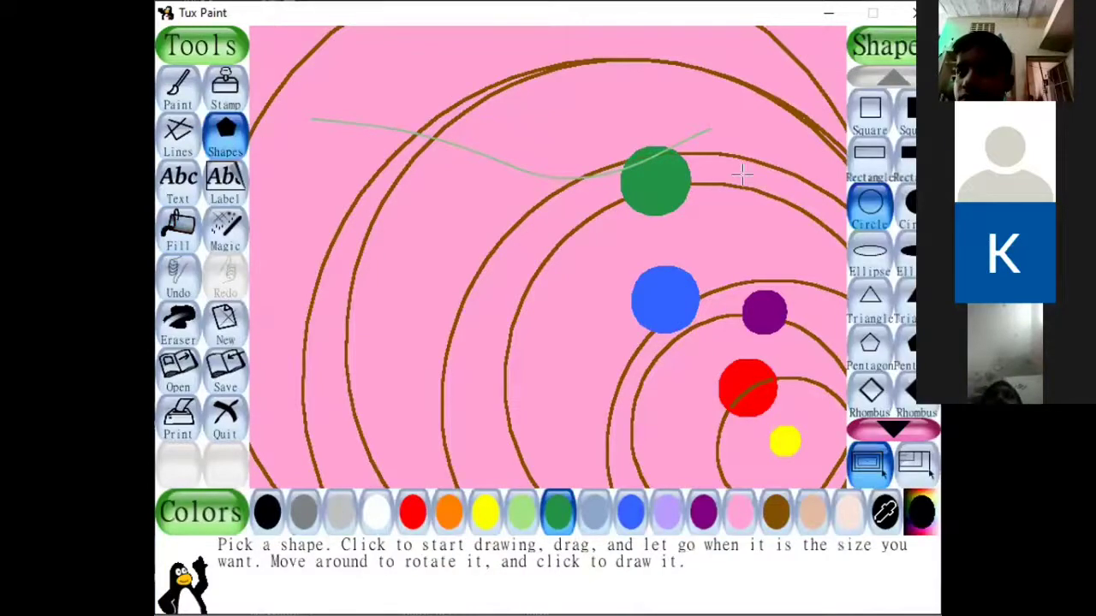
pyautogui.click(859, 216)
pyautogui.moveTo(487, 217); pyautogui.dragTo(500, 265)
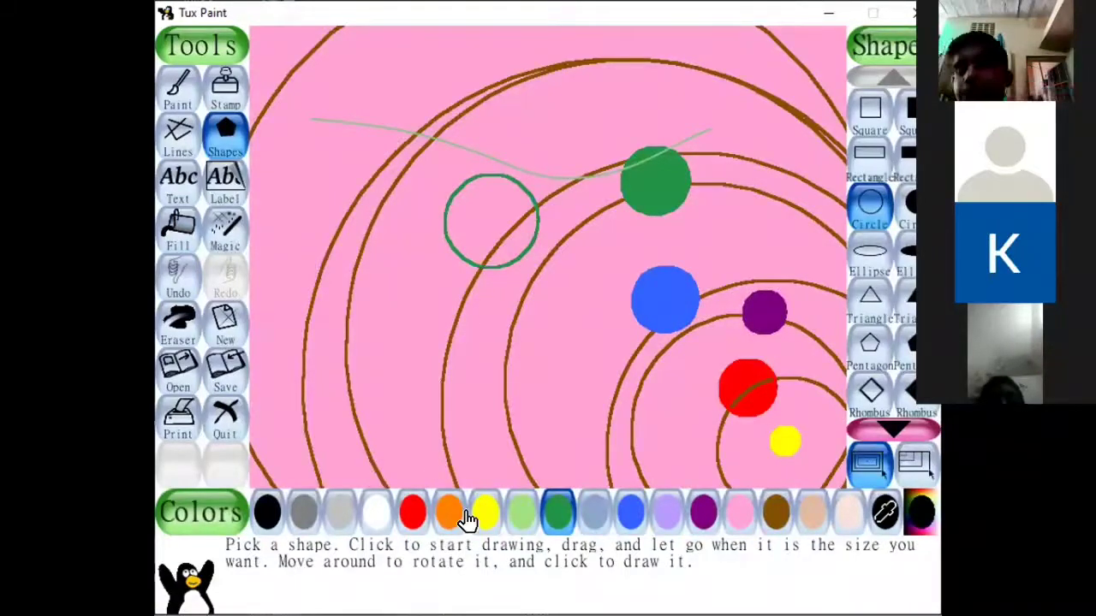
pyautogui.click(736, 519)
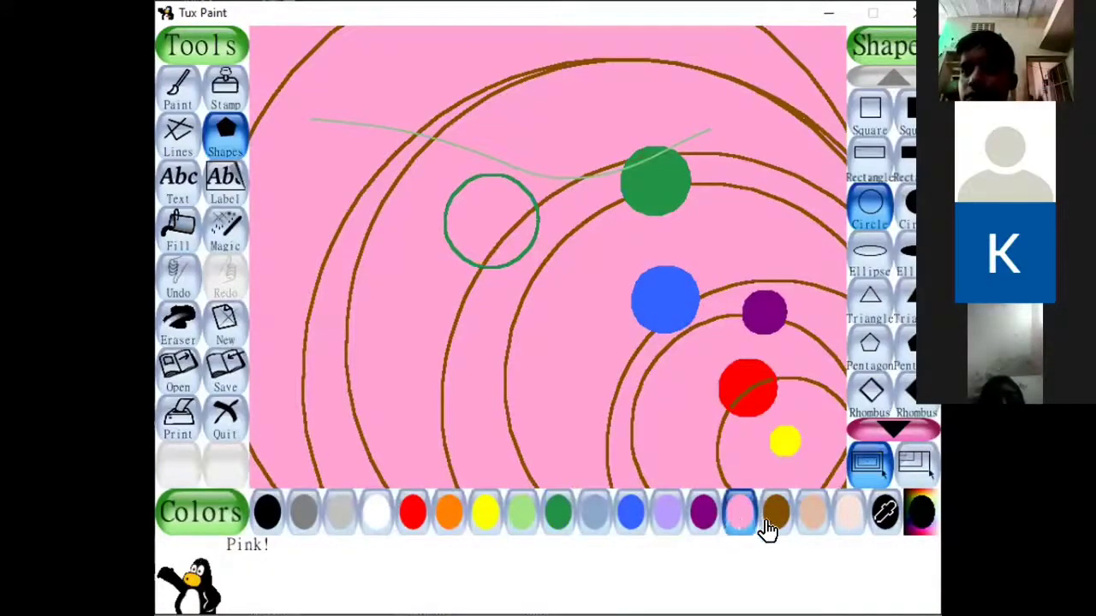
pyautogui.click(767, 521)
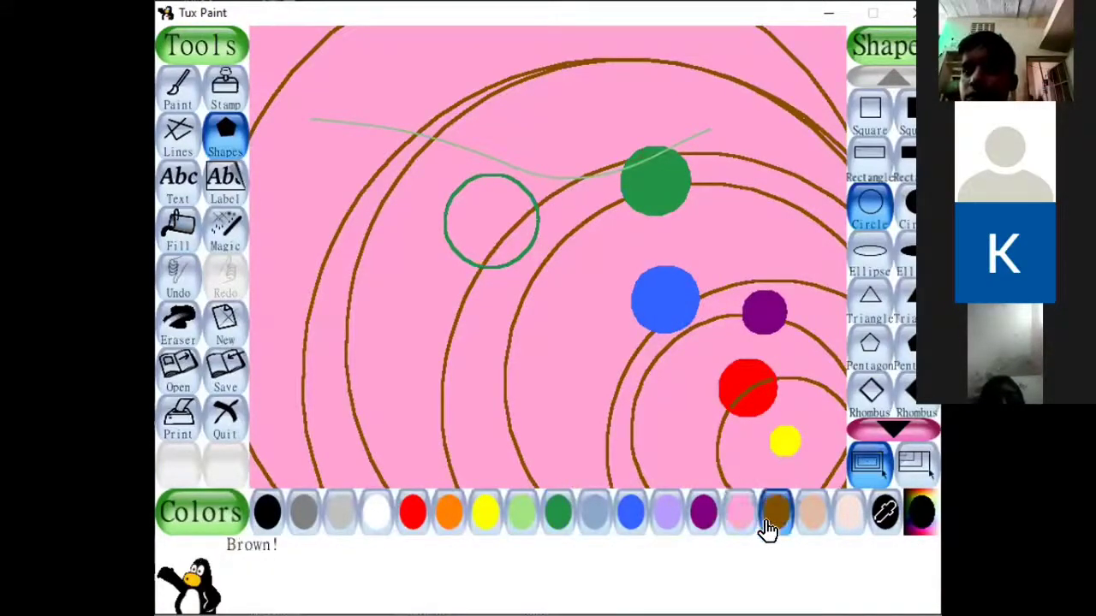
pyautogui.click(178, 227)
pyautogui.click(475, 227)
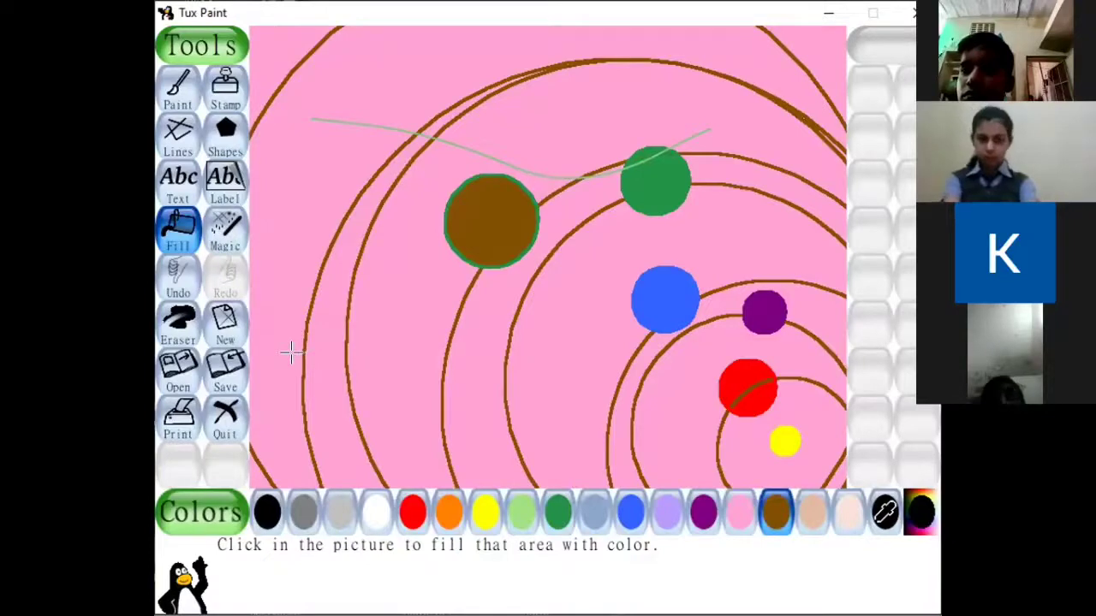
# Draw a brown circle outline on the sixth orbit, lower left of the brown planet, add two small yellow rings over it, and fill it with yellow.
pyautogui.click(225, 135)
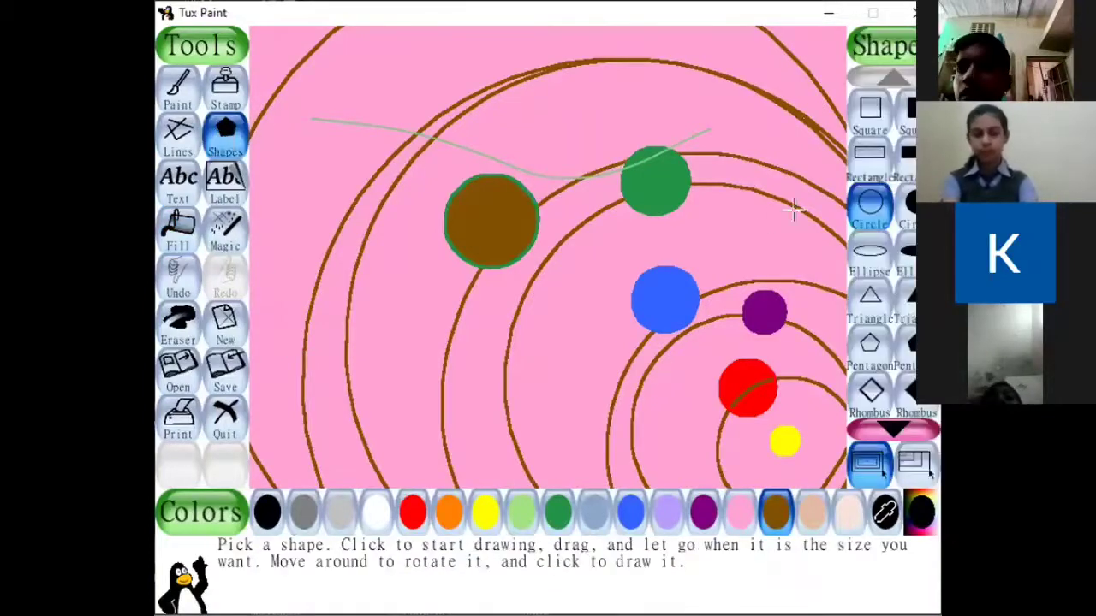
pyautogui.click(860, 221)
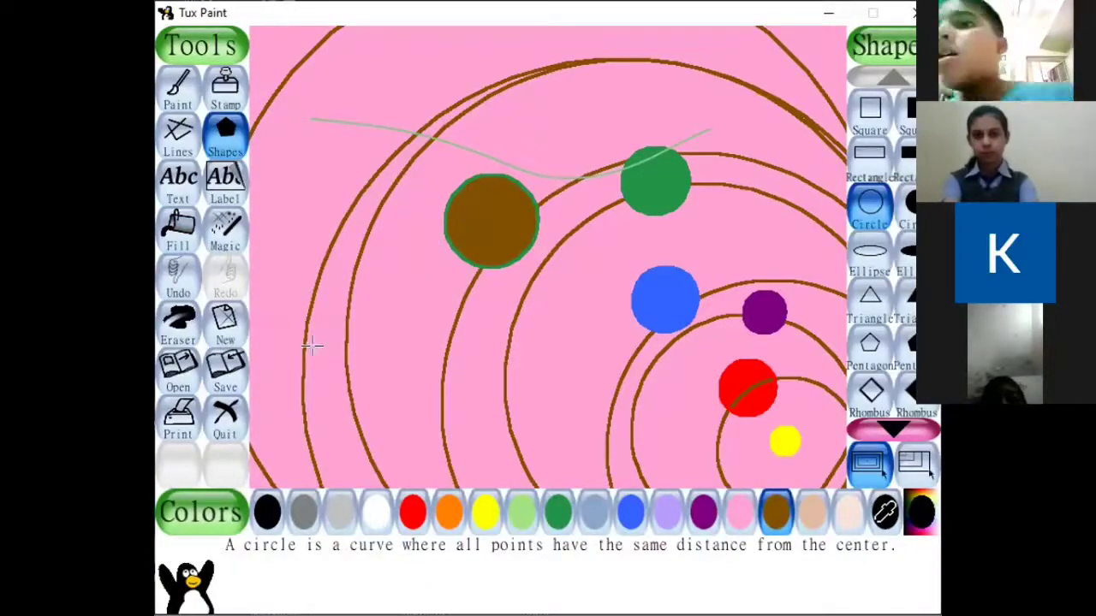
pyautogui.moveTo(344, 315); pyautogui.dragTo(340, 346)
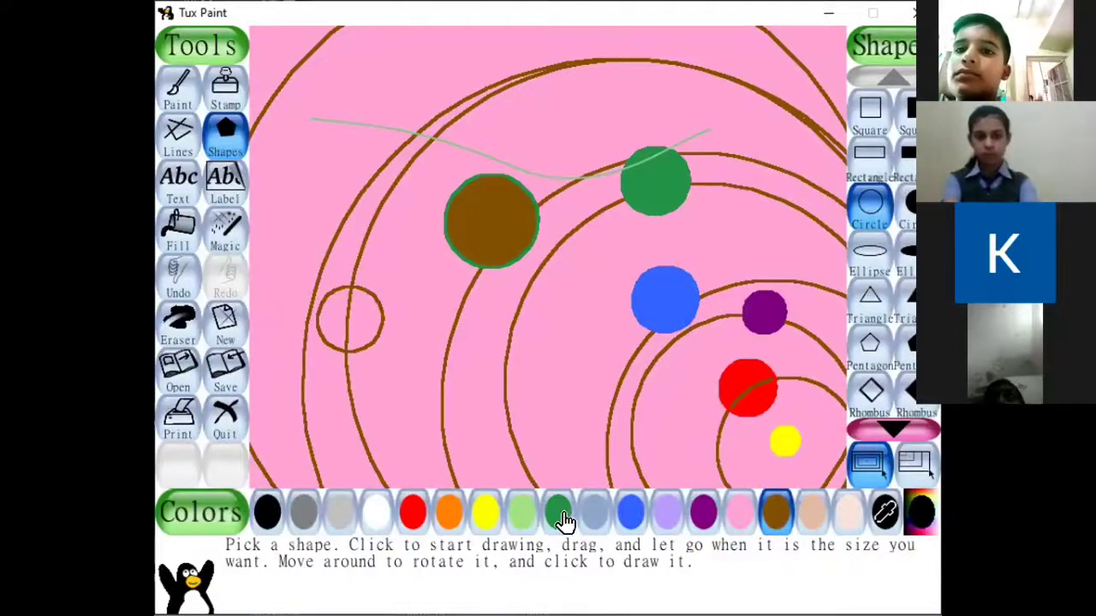
pyautogui.click(482, 522)
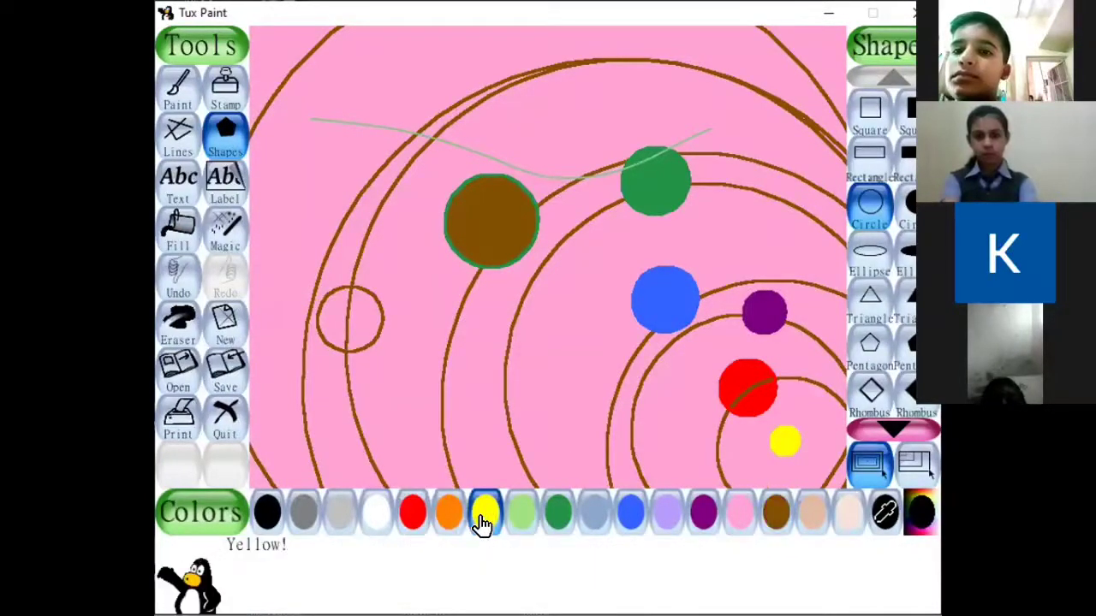
pyautogui.click(330, 318)
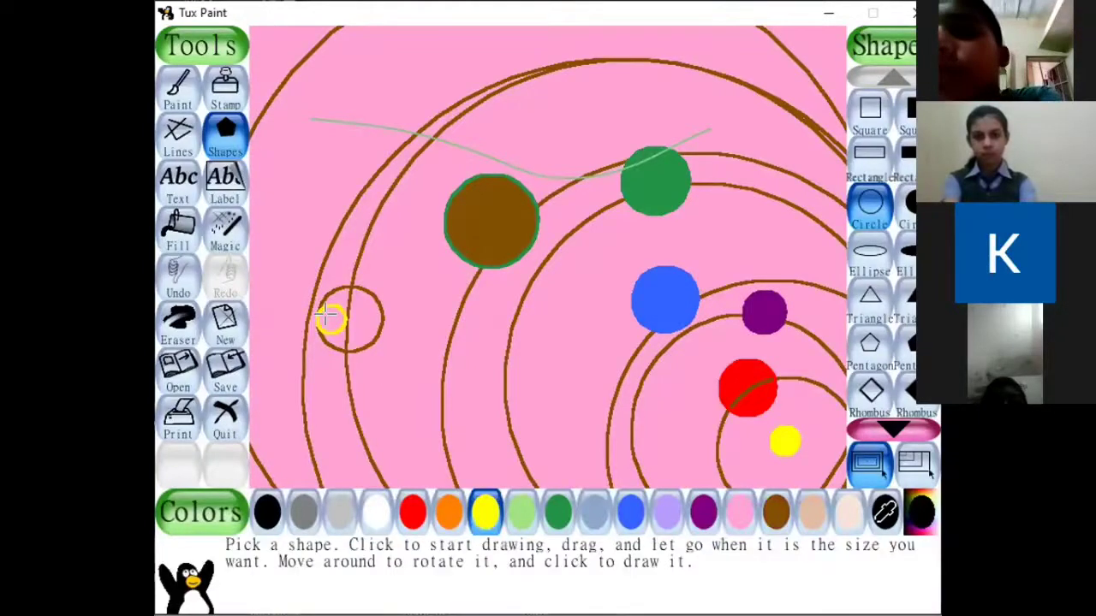
pyautogui.moveTo(328, 317); pyautogui.dragTo(345, 318)
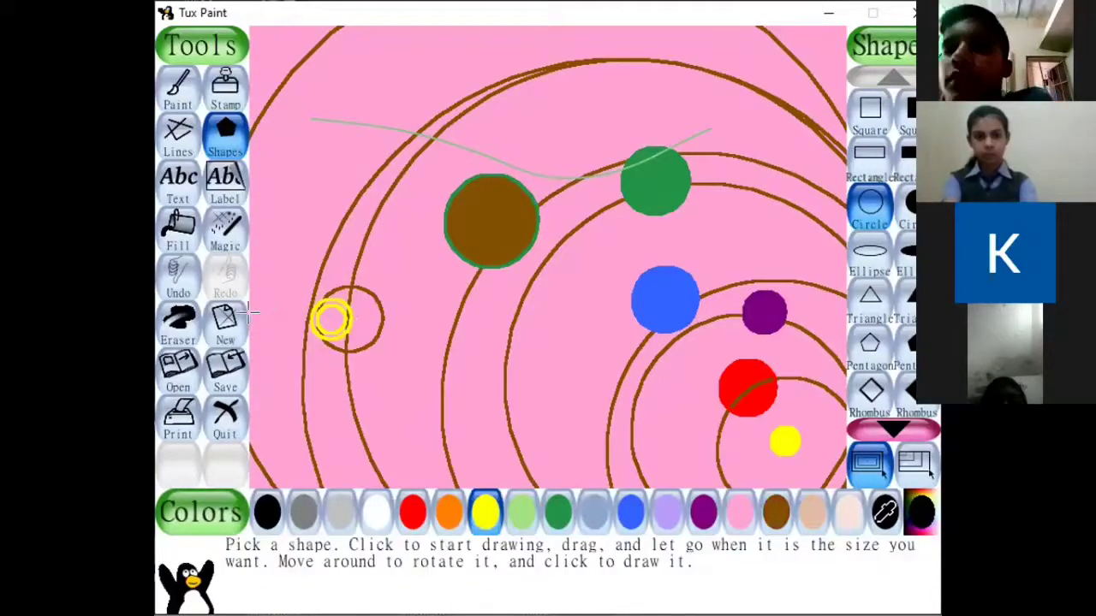
pyautogui.click(180, 231)
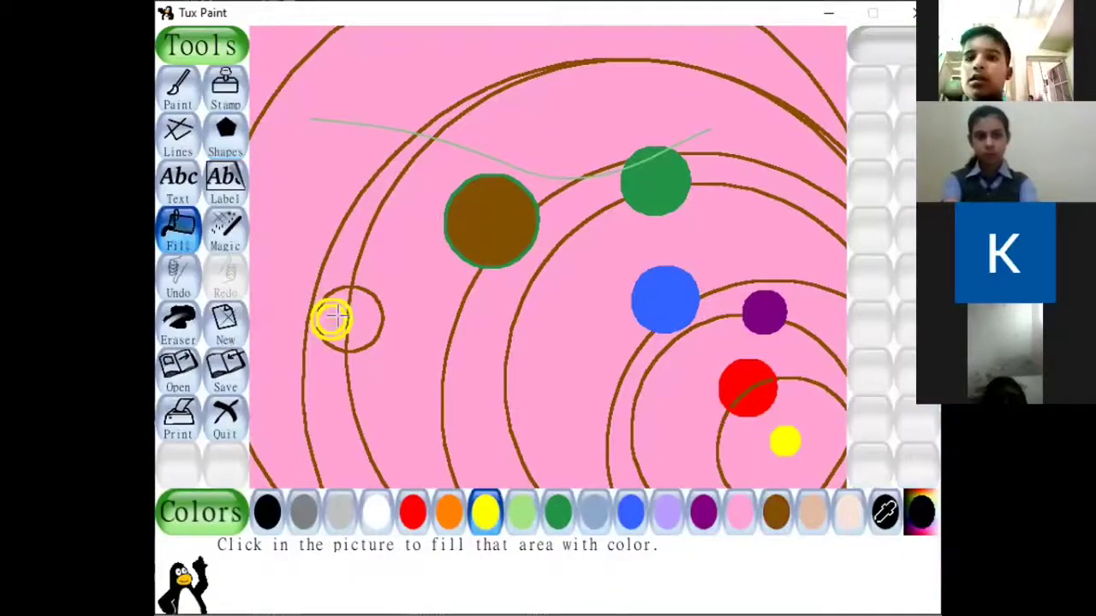
pyautogui.click(332, 319)
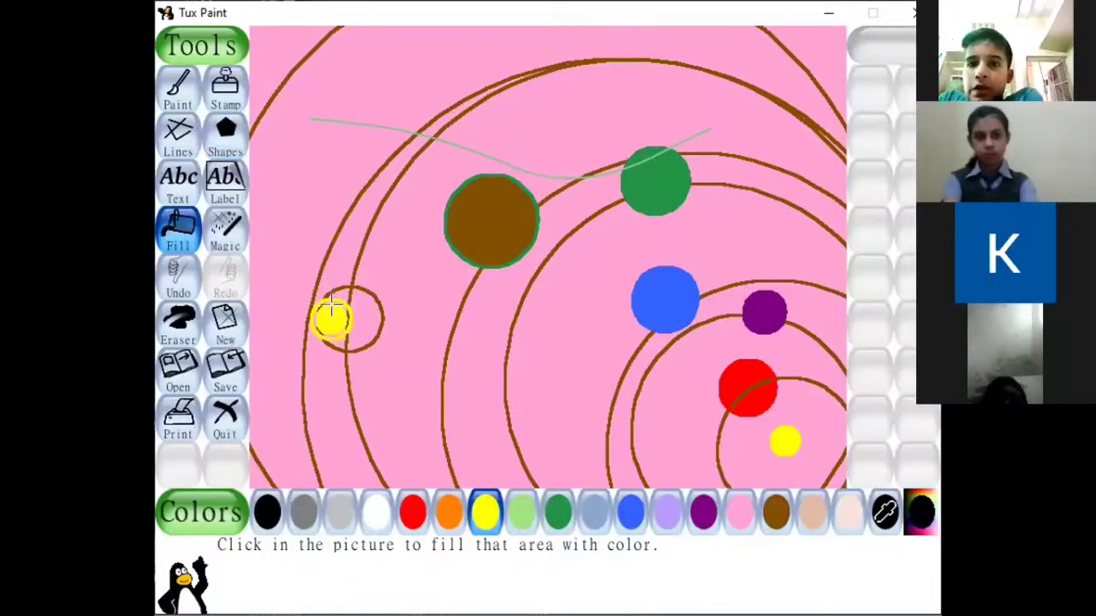
pyautogui.click(354, 298)
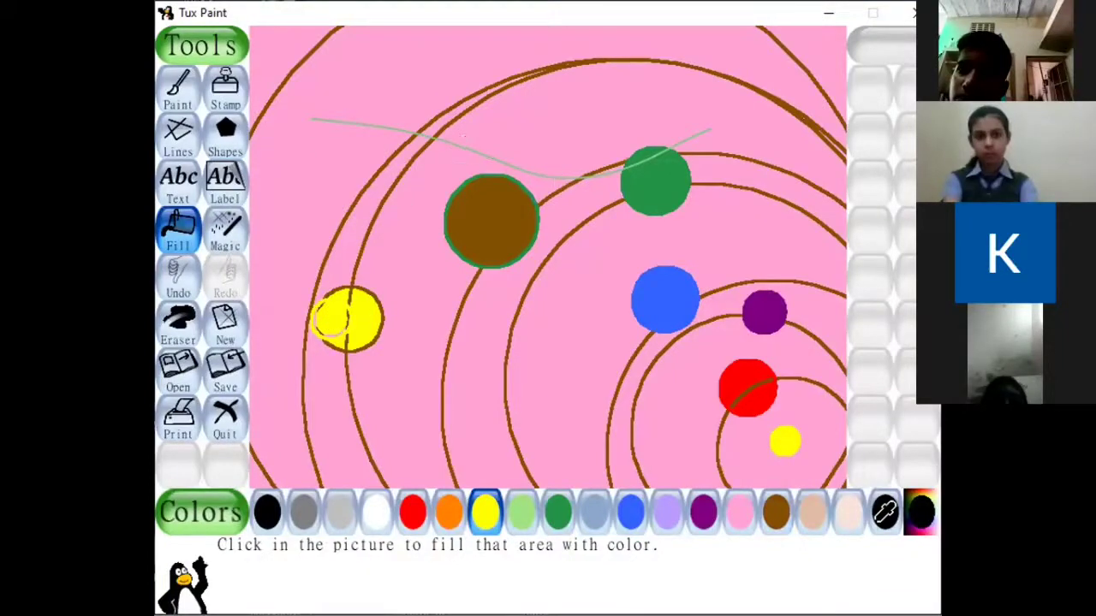
# Draw a yellow circle outline on the seventh orbit above the yellow planet, add a small red ring inside, and fill it with red.
pyautogui.click(225, 135)
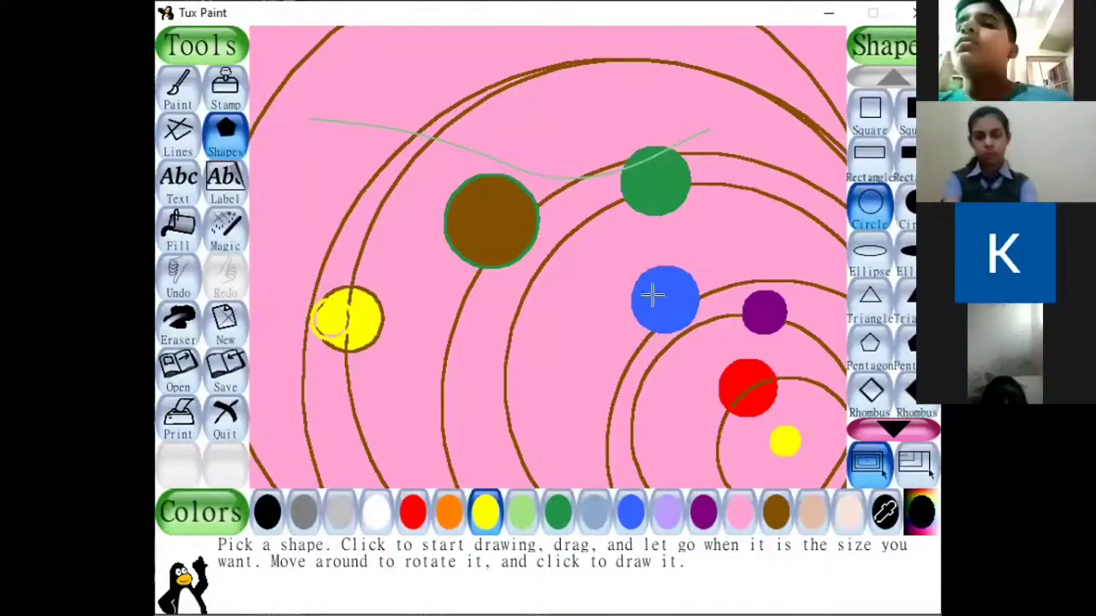
pyautogui.click(869, 212)
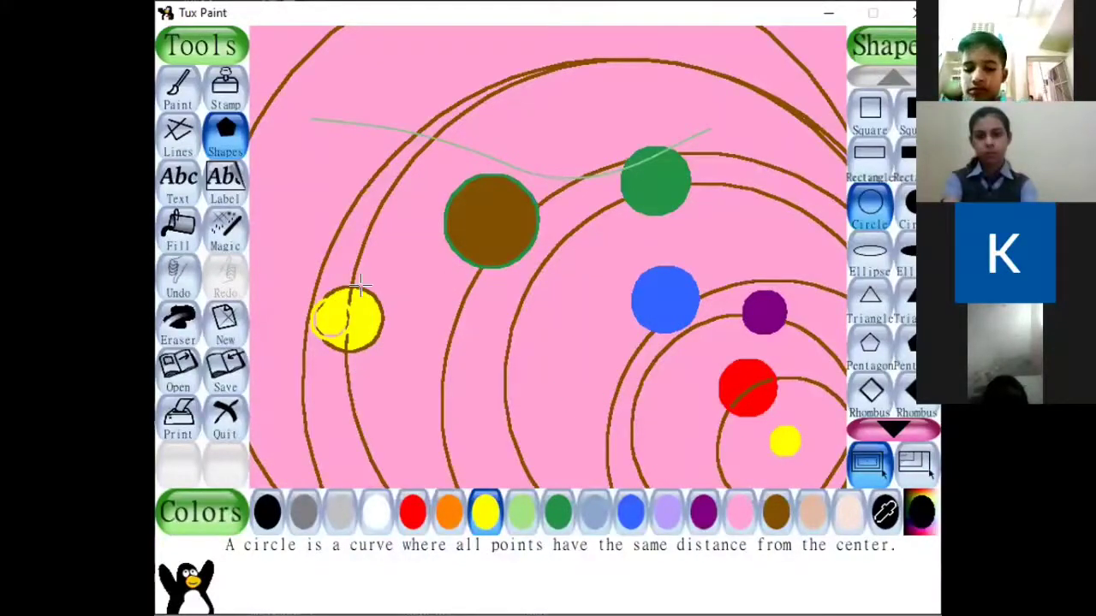
pyautogui.moveTo(340, 202); pyautogui.dragTo(373, 174)
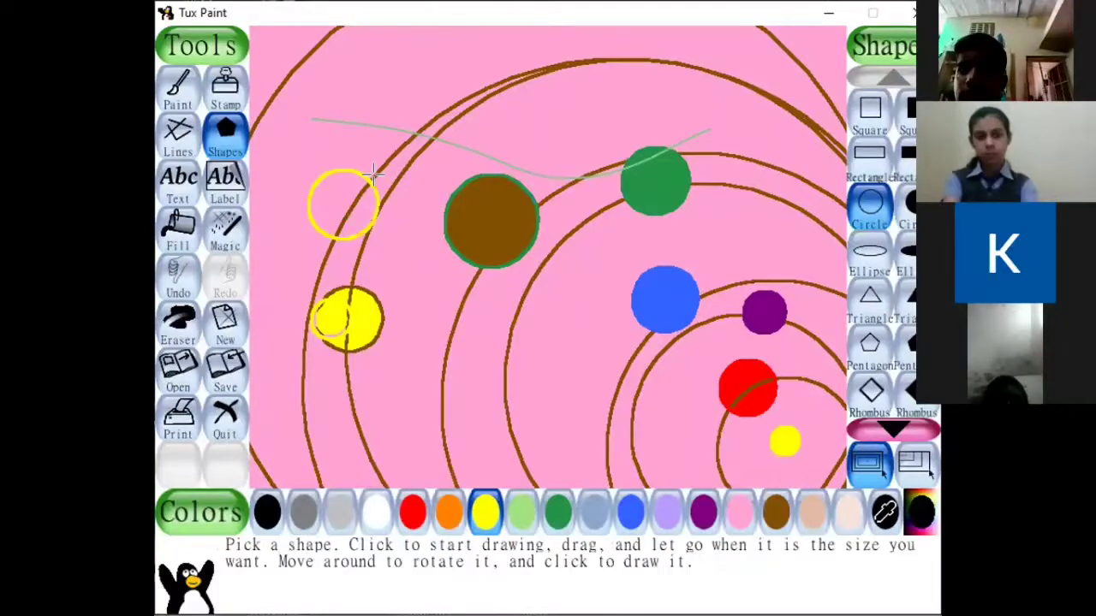
pyautogui.click(410, 514)
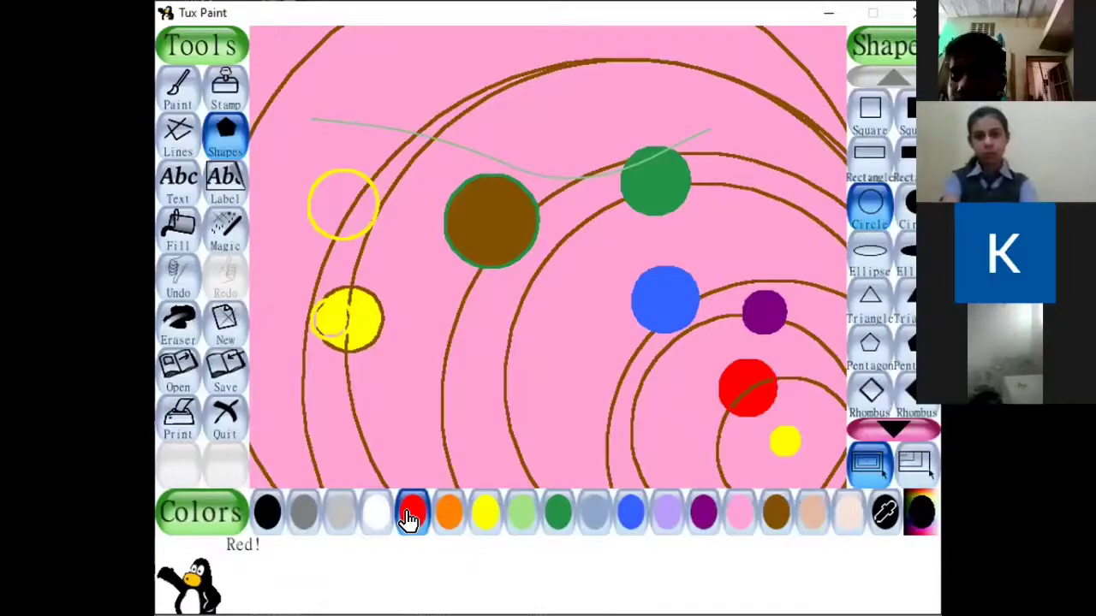
pyautogui.moveTo(340, 210); pyautogui.dragTo(354, 215)
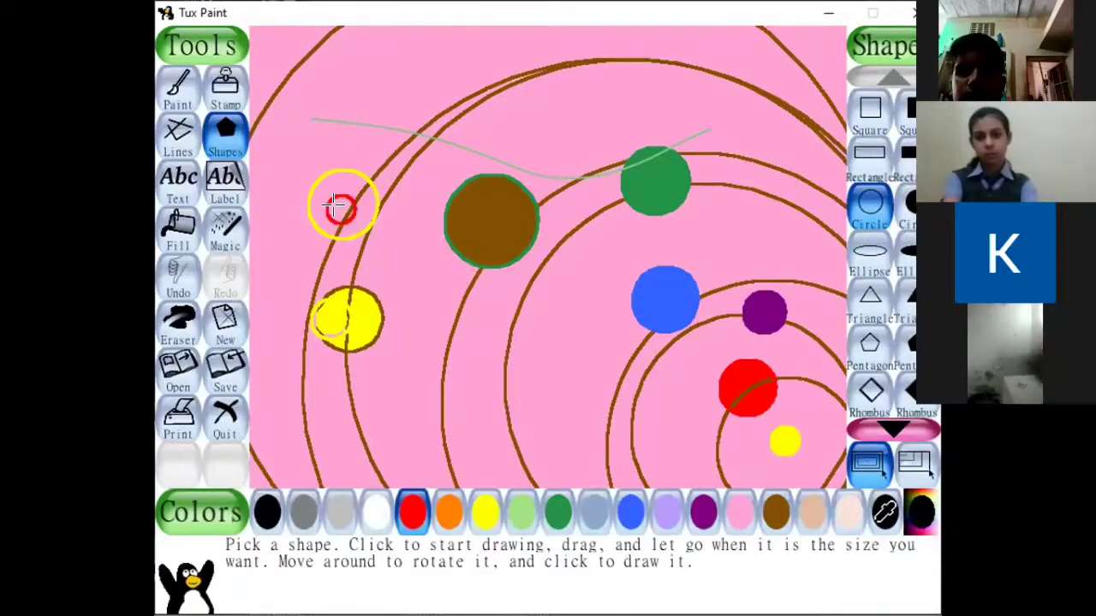
pyautogui.click(177, 231)
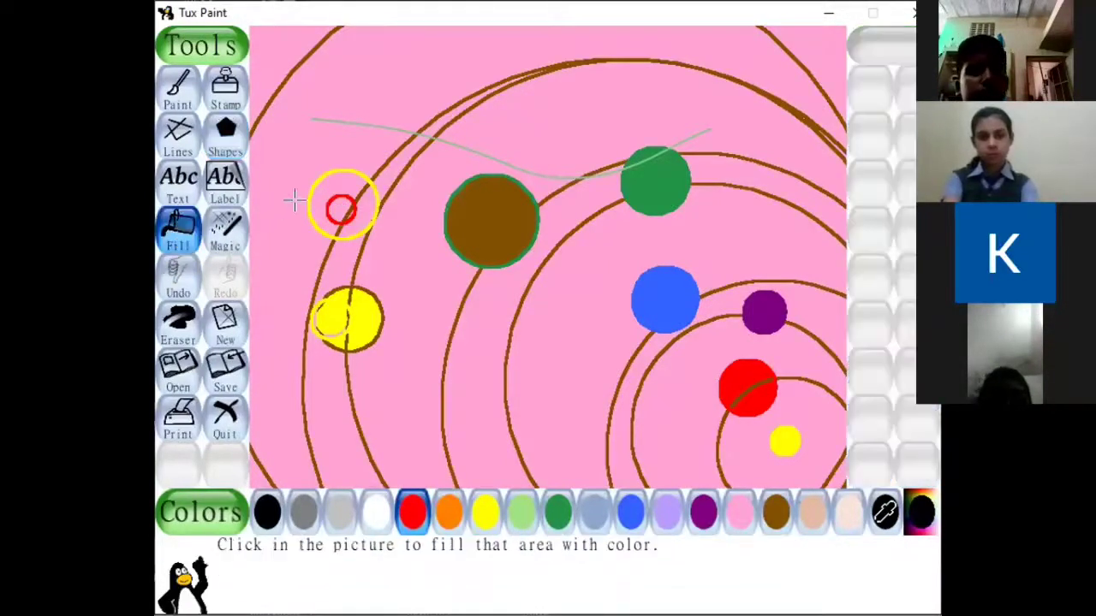
pyautogui.click(335, 179)
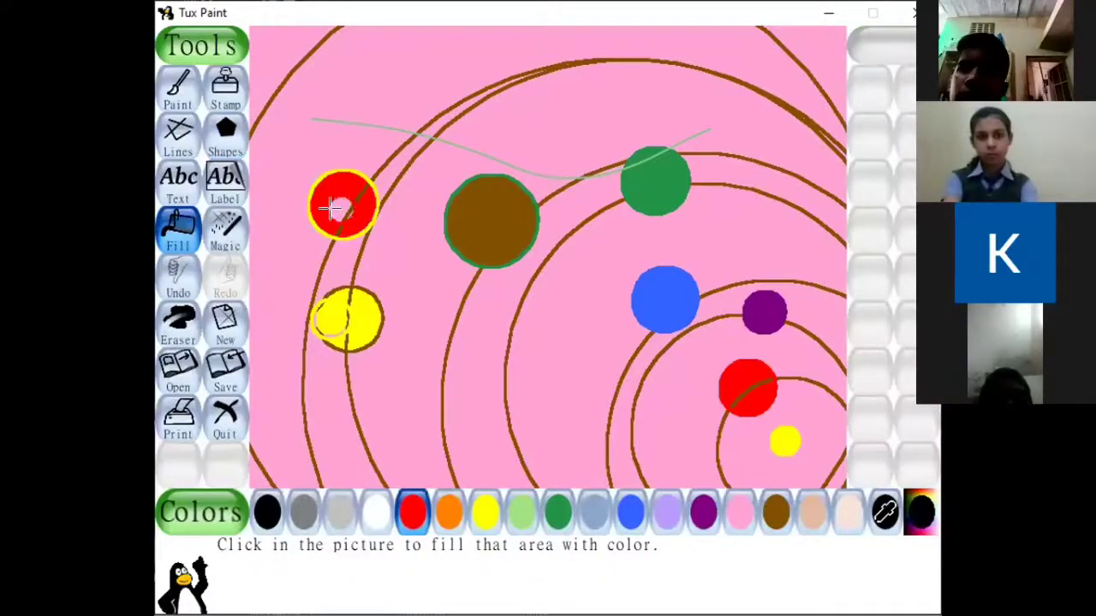
pyautogui.click(336, 208)
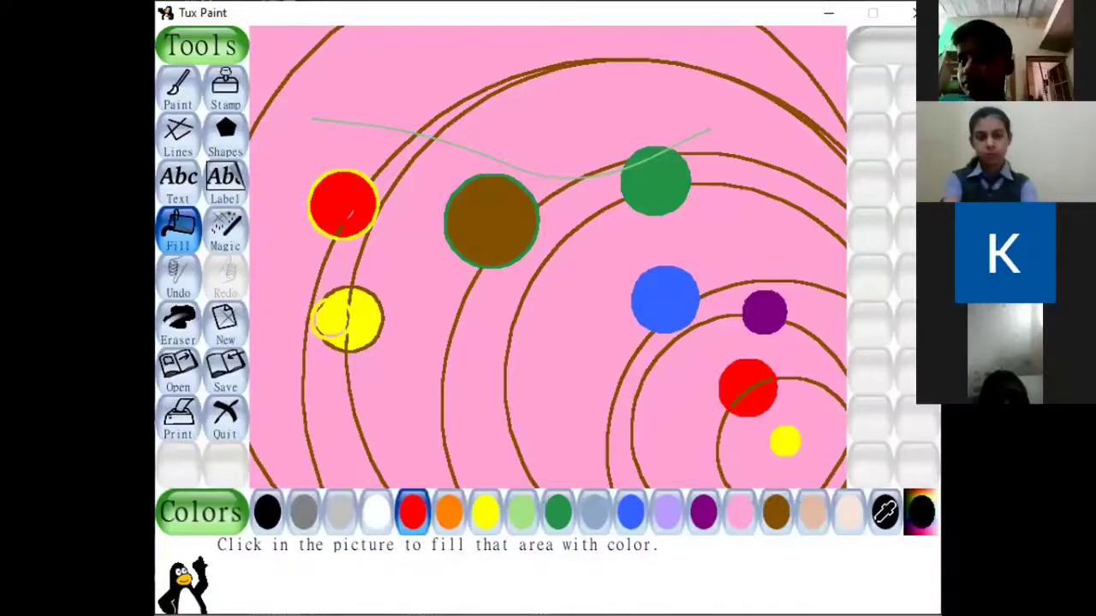
# Draw a red circle outline on the outermost orbit in the canvas's upper left corner and fill it with dark grey.
pyautogui.click(221, 137)
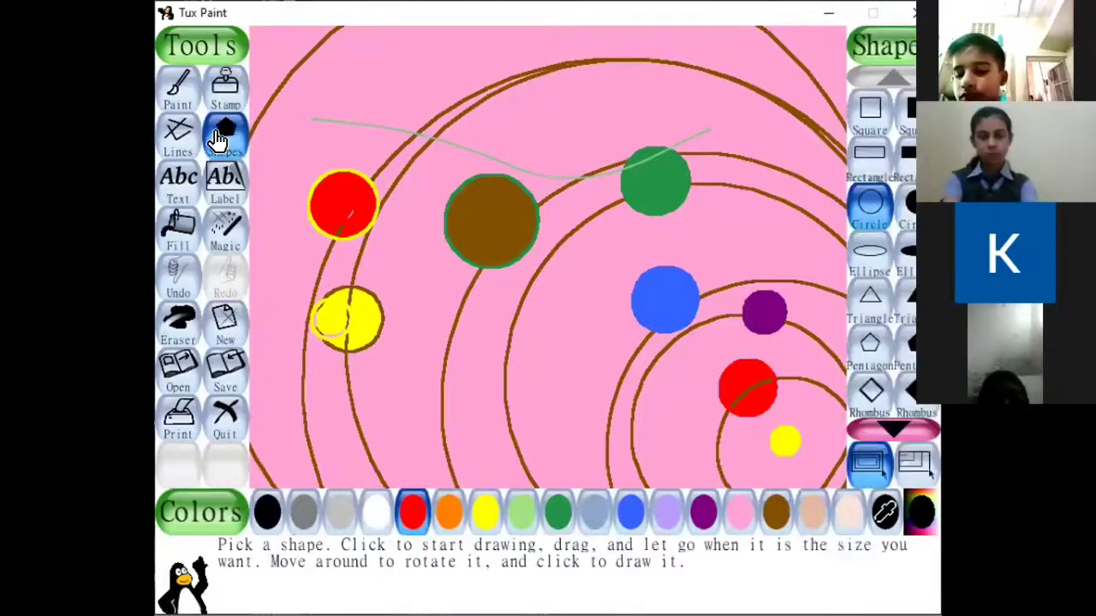
pyautogui.click(861, 208)
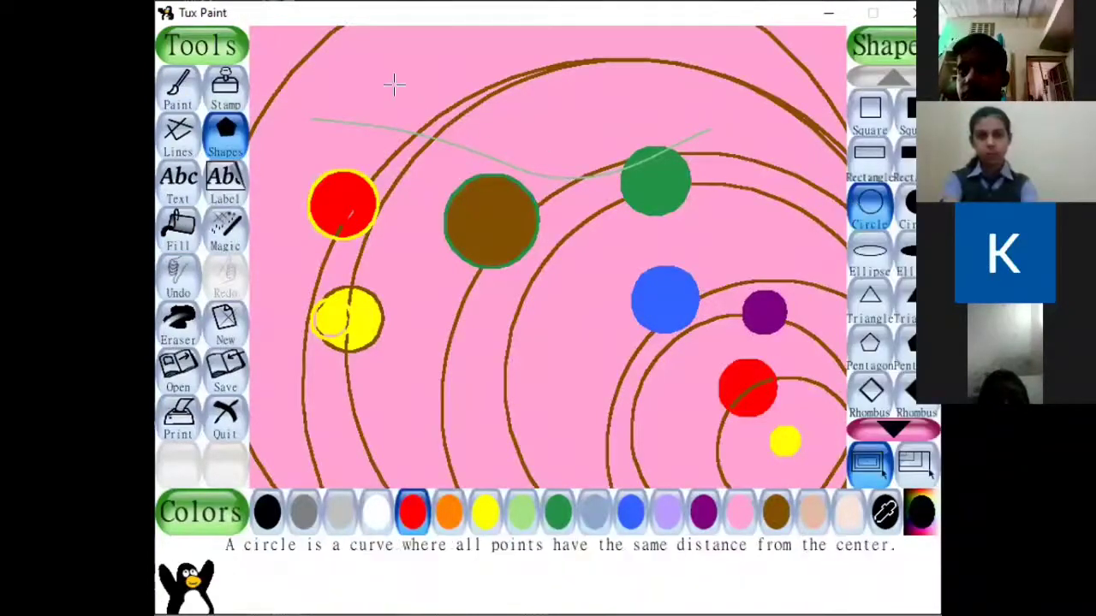
pyautogui.moveTo(289, 47); pyautogui.dragTo(294, 72)
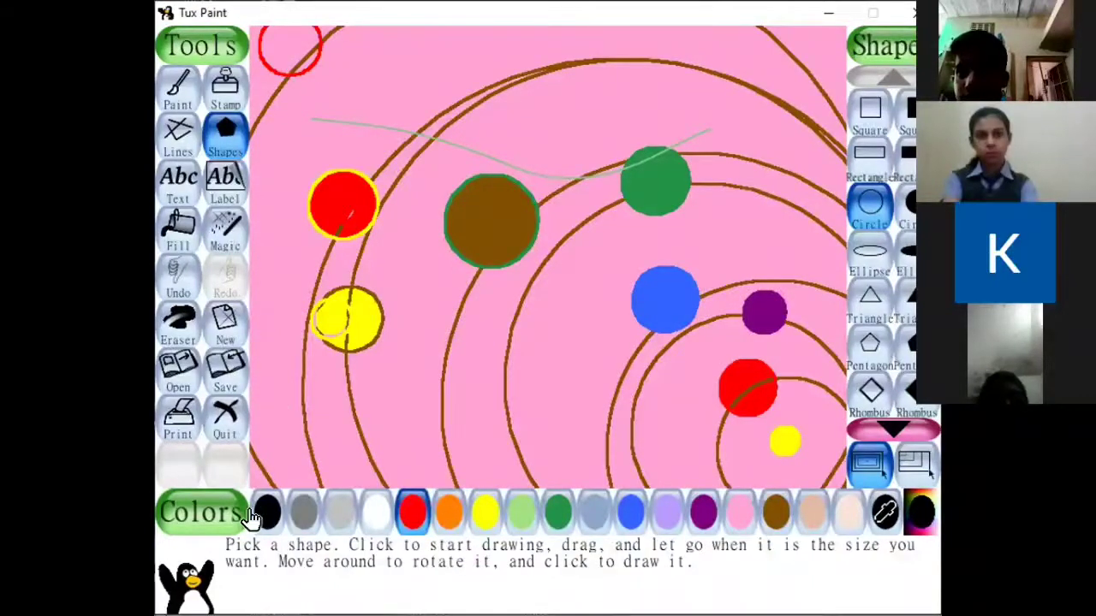
pyautogui.click(300, 516)
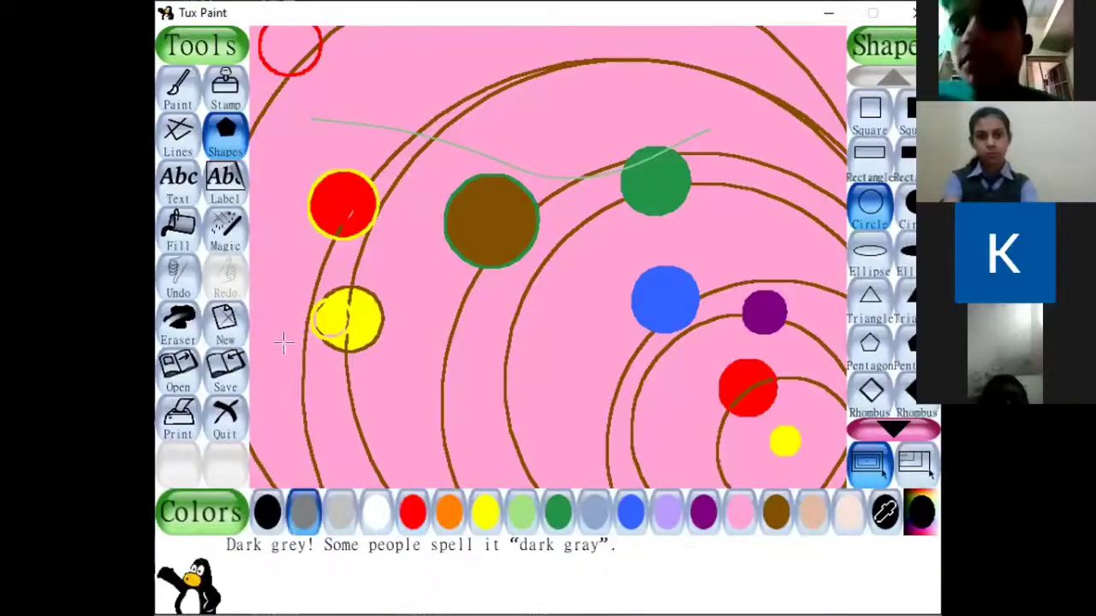
pyautogui.click(178, 229)
pyautogui.click(274, 47)
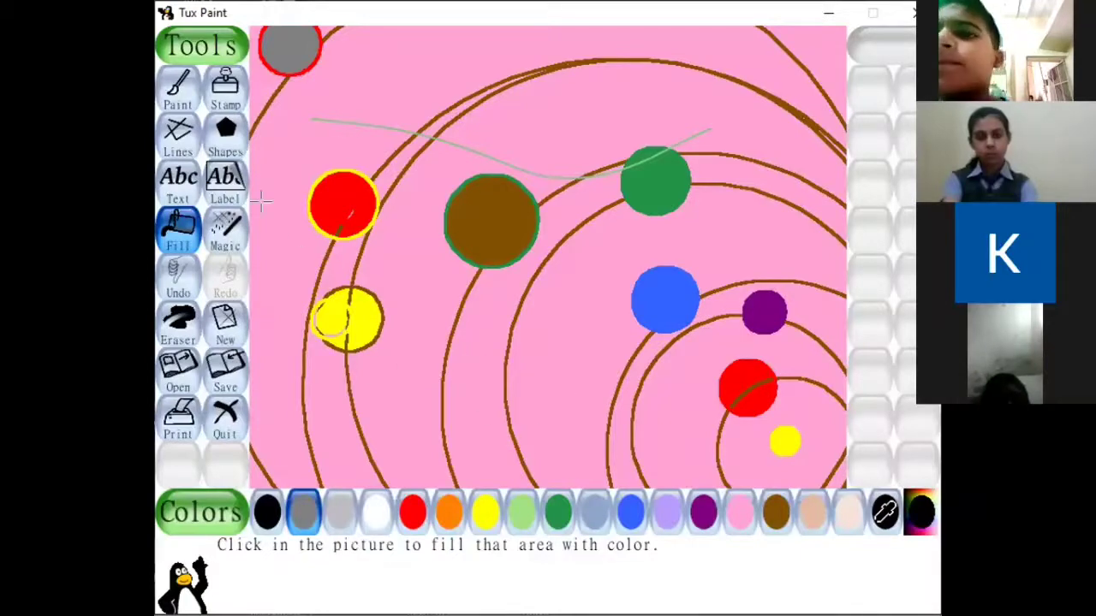
# Draw a short dark grey arrow beside each of the eight planets, using the Lines tool with the arrow brush.
pyautogui.click(222, 143)
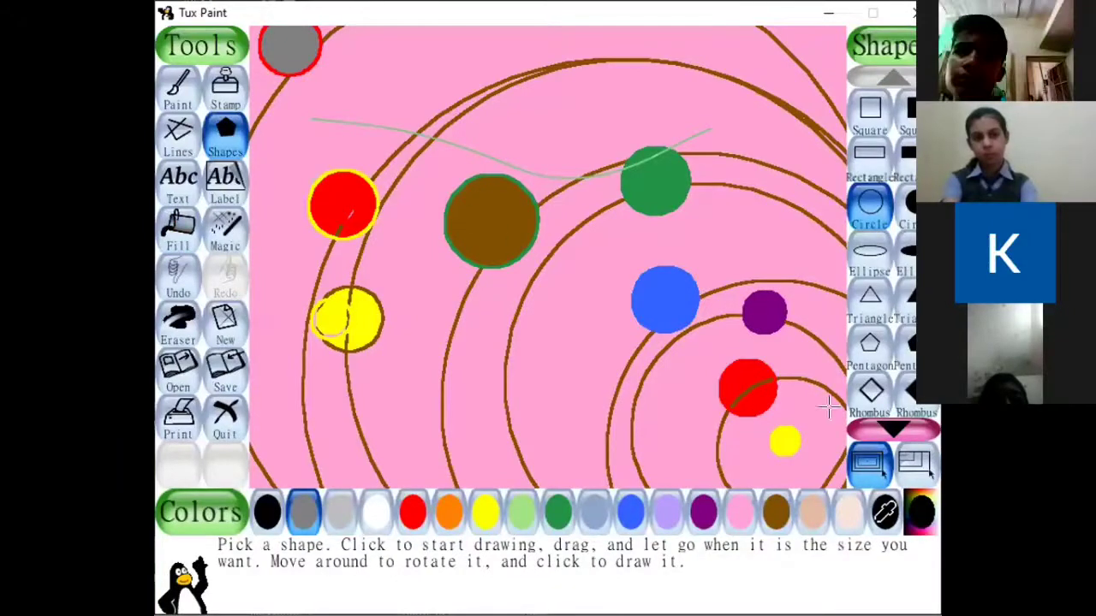
pyautogui.click(180, 144)
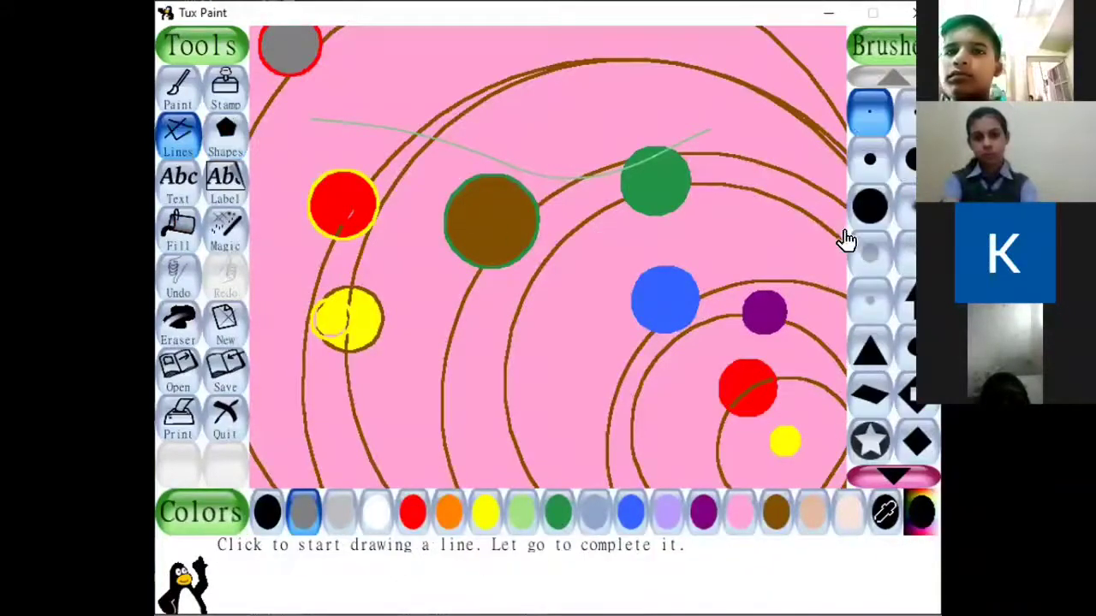
pyautogui.click(905, 297)
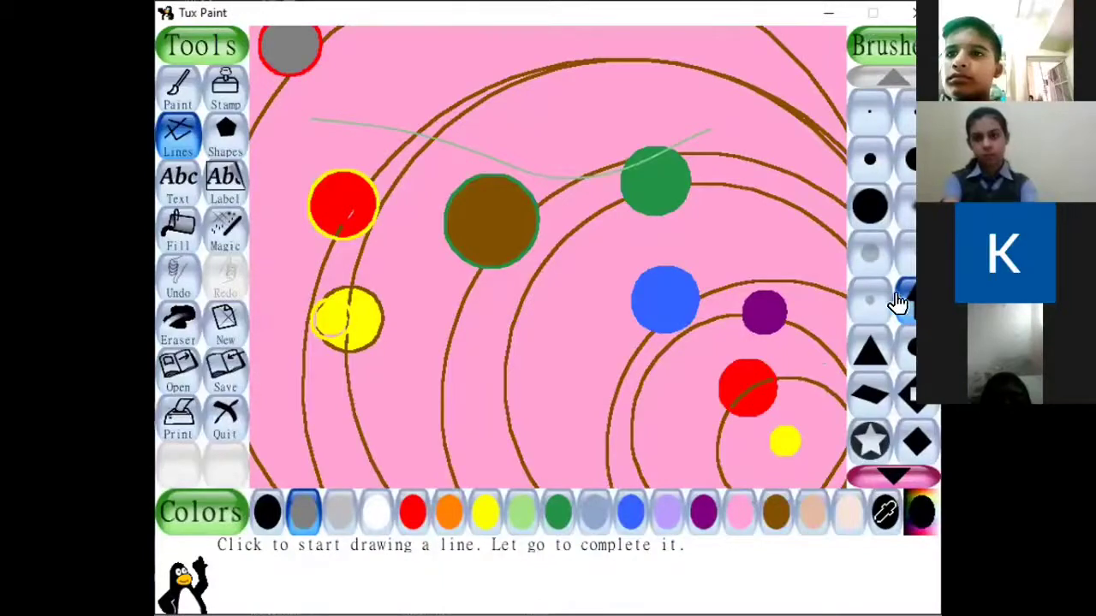
pyautogui.moveTo(761, 374); pyautogui.dragTo(769, 279)
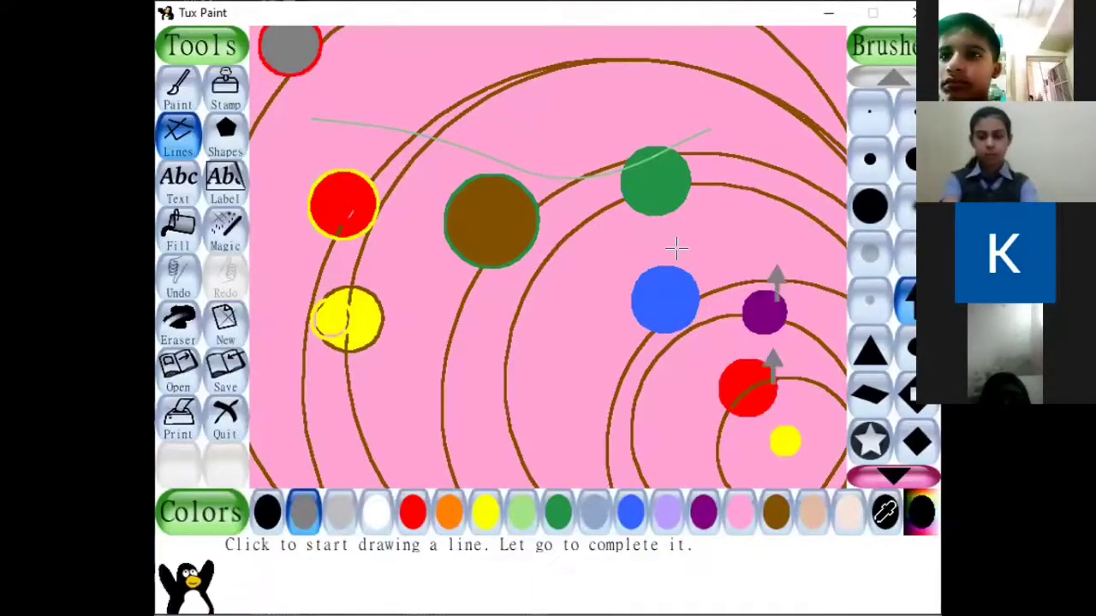
pyautogui.click(676, 248)
pyautogui.moveTo(661, 137); pyautogui.dragTo(664, 132)
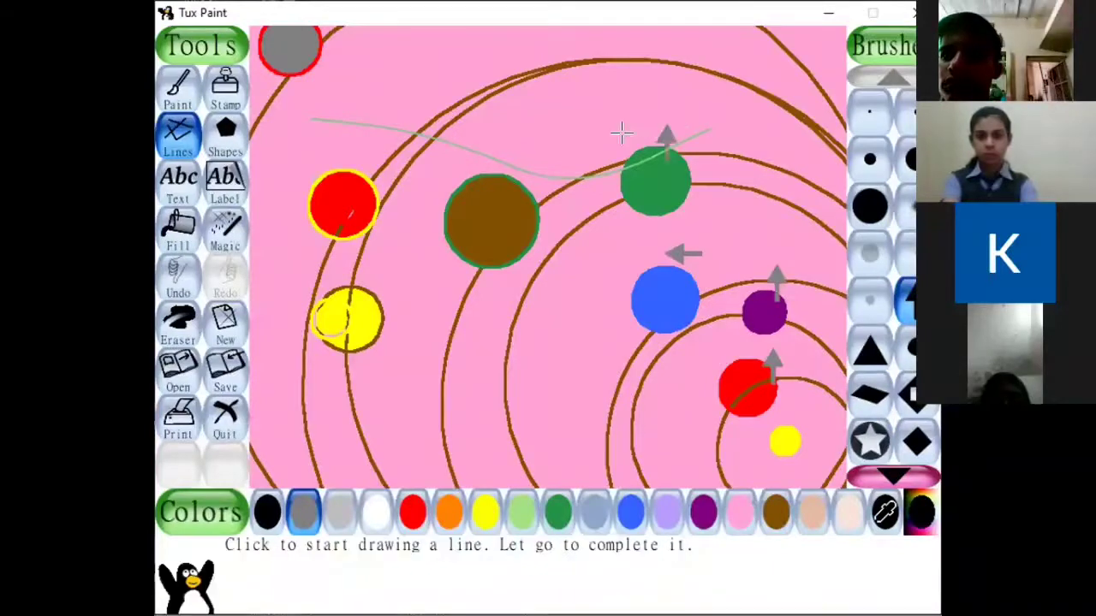
pyautogui.moveTo(495, 152); pyautogui.dragTo(496, 146)
pyautogui.moveTo(328, 168); pyautogui.dragTo(330, 148)
pyautogui.moveTo(366, 287); pyautogui.dragTo(366, 265)
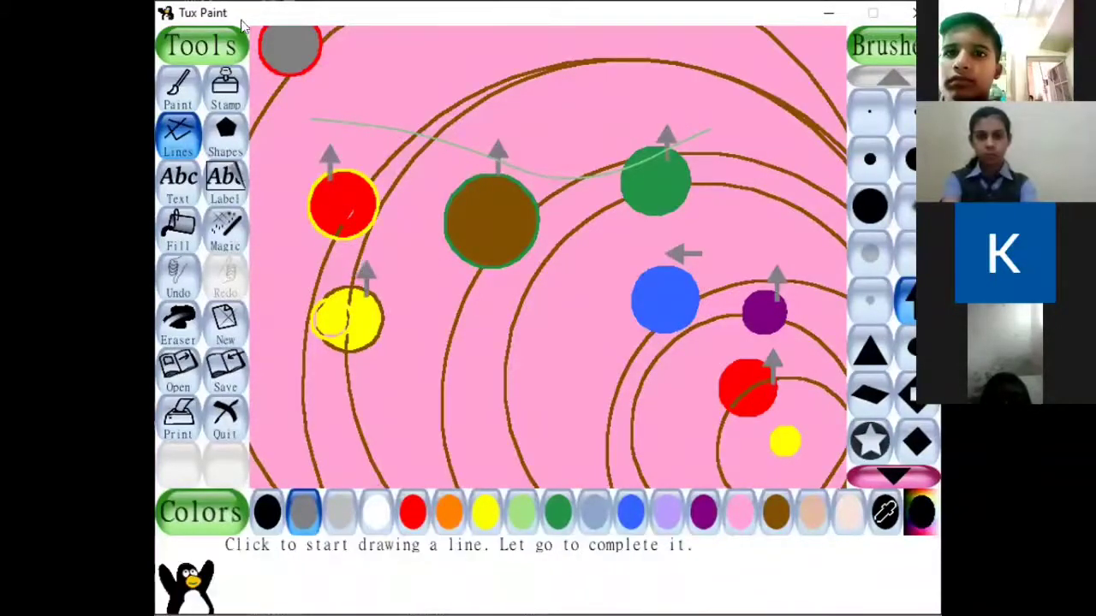
pyautogui.moveTo(269, 77); pyautogui.dragTo(274, 84)
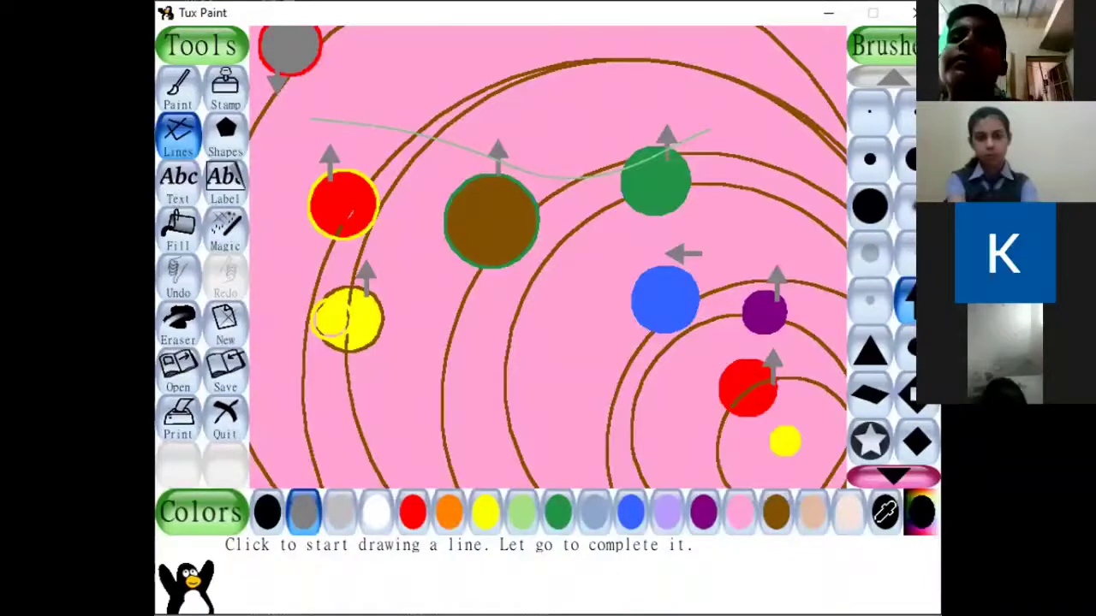
# Add the dark grey text "su" beside the small yellow sun.
pyautogui.click(172, 188)
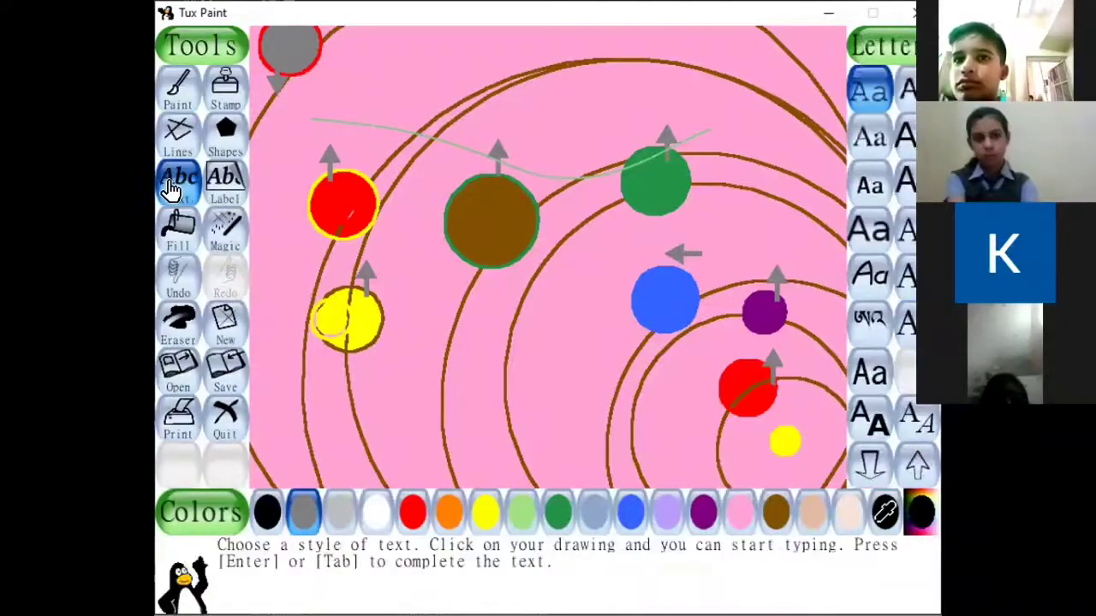
pyautogui.click(800, 425)
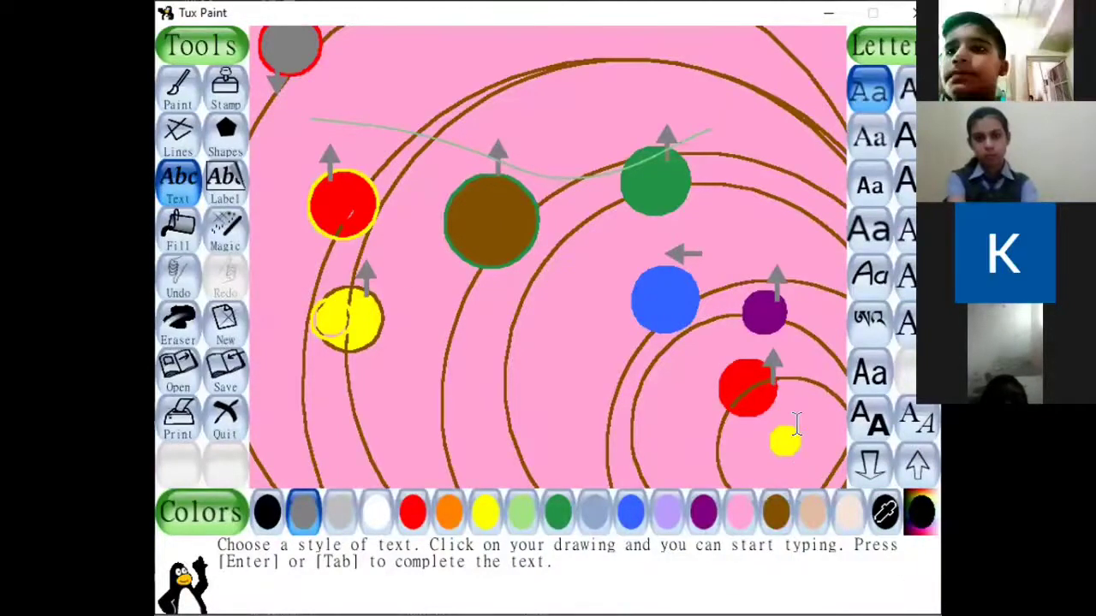
pyautogui.write('su')
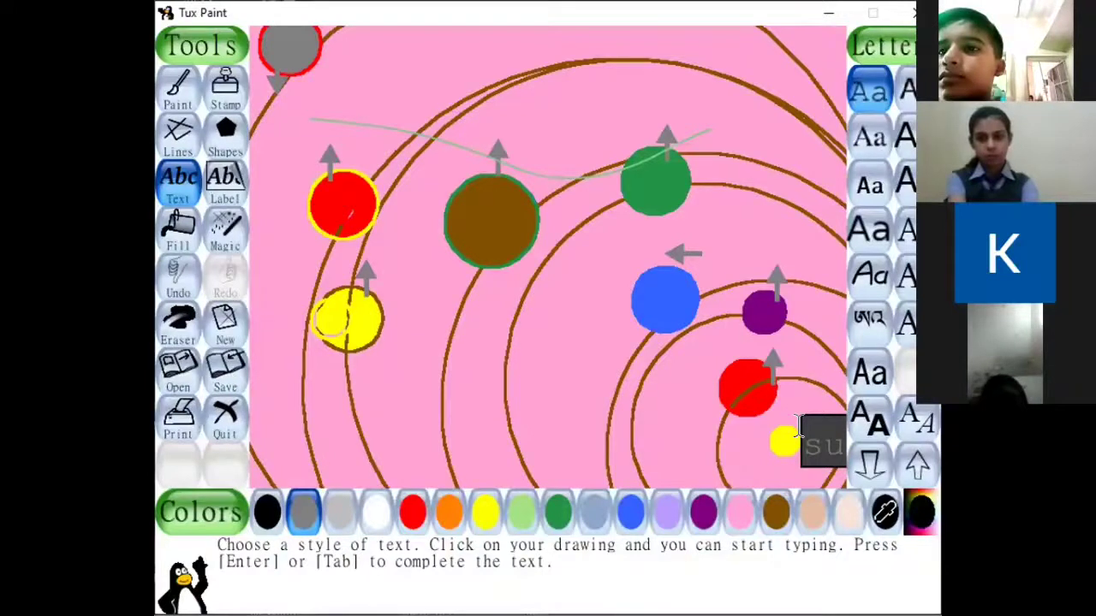
pyautogui.press('Return')
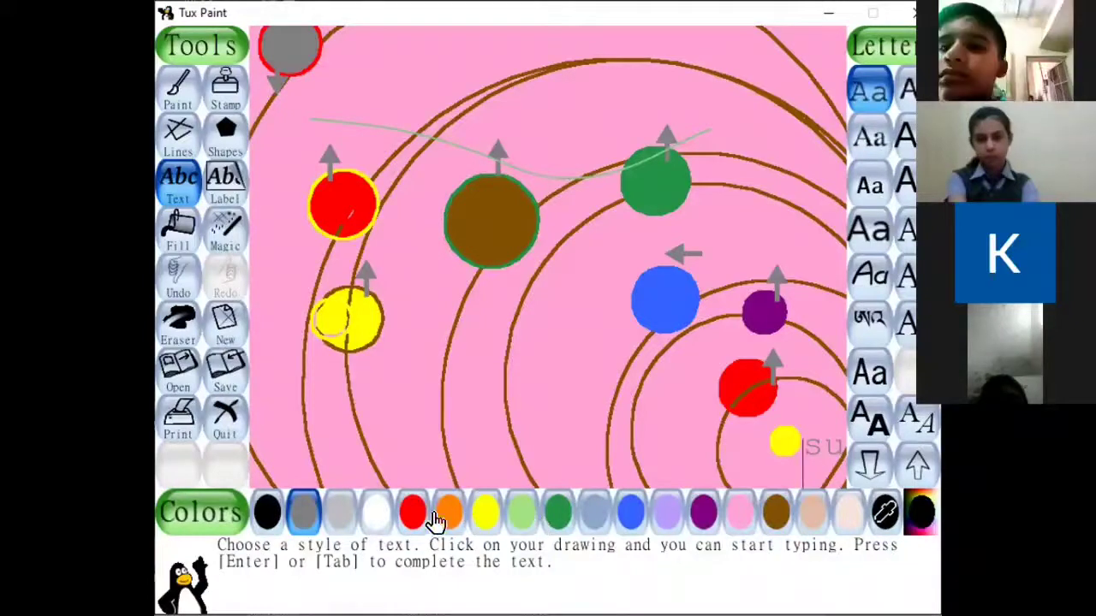
# Add the black text "mer" beside the red planet nearest the sun and "ven" beside the purple planet.
pyautogui.click(269, 530)
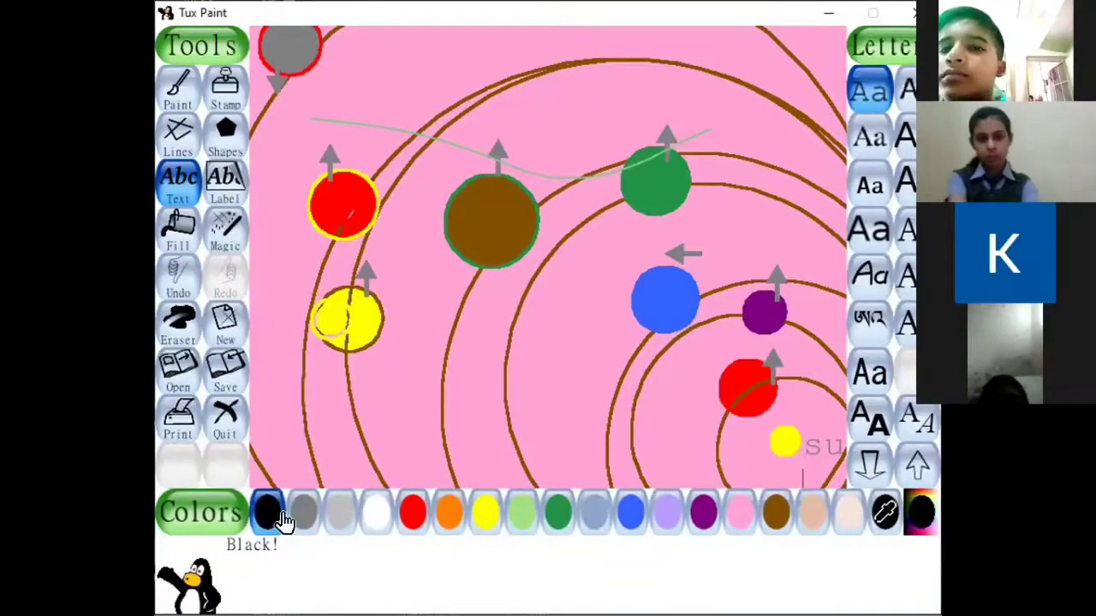
pyautogui.click(780, 343)
pyautogui.write('mer')
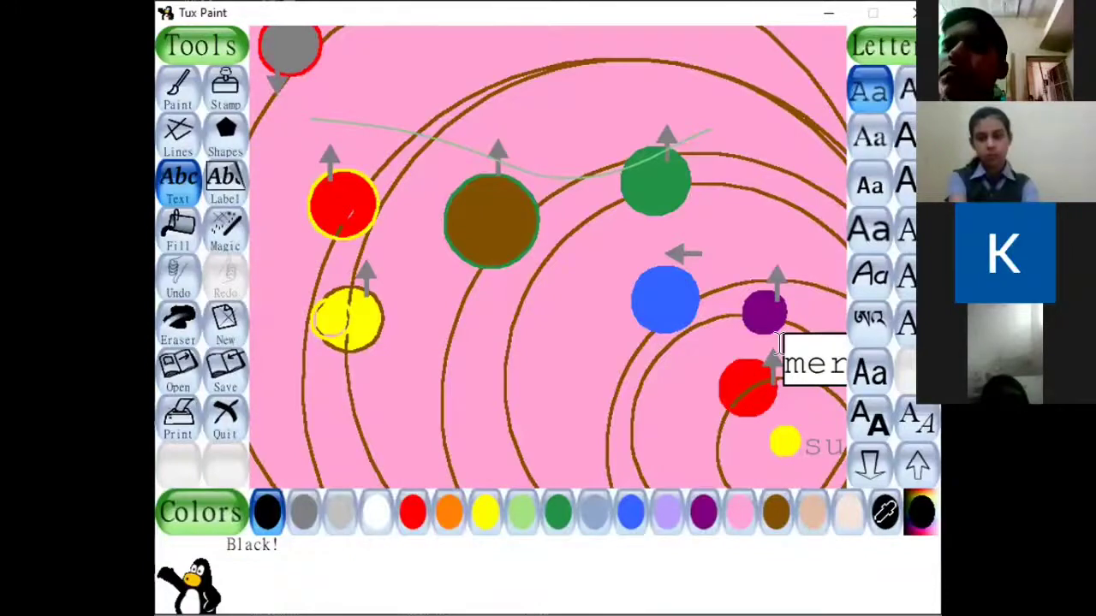
pyautogui.press('Return')
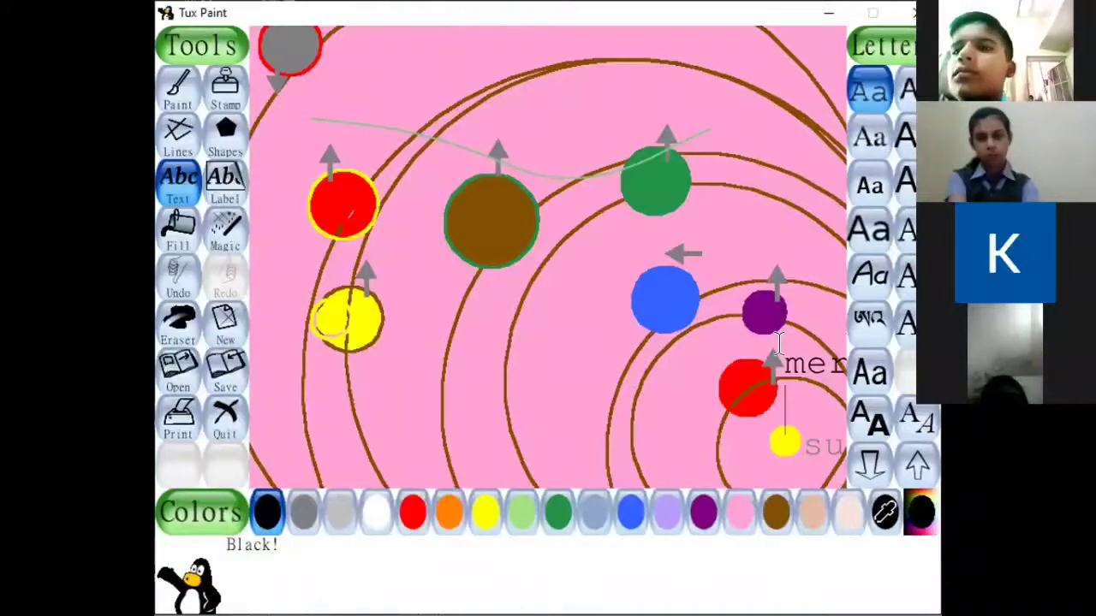
pyautogui.click(782, 249)
pyautogui.write('ven')
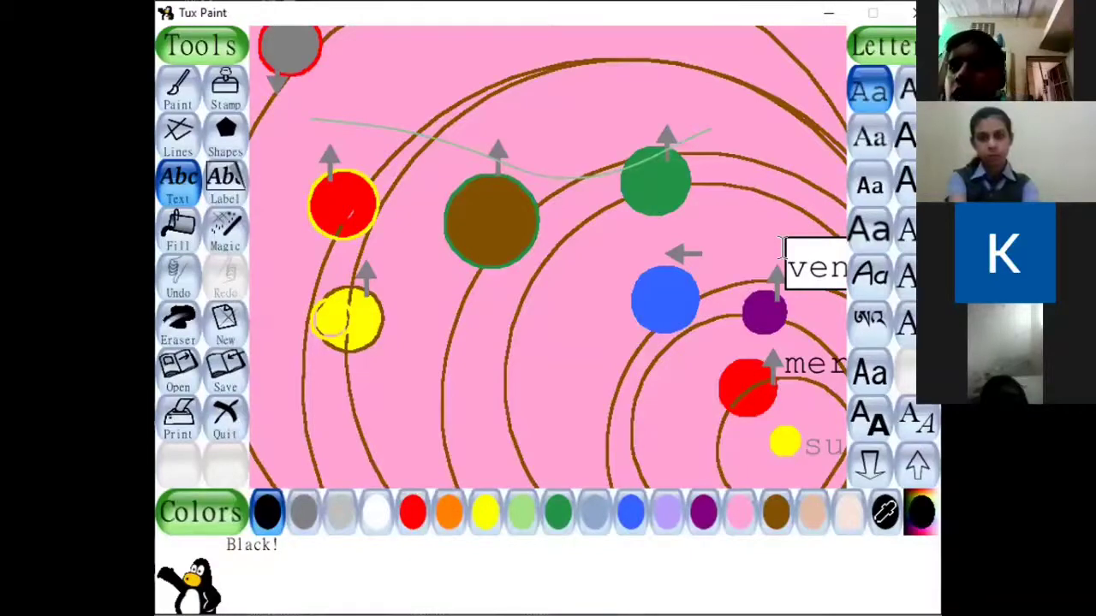
pyautogui.press('Return')
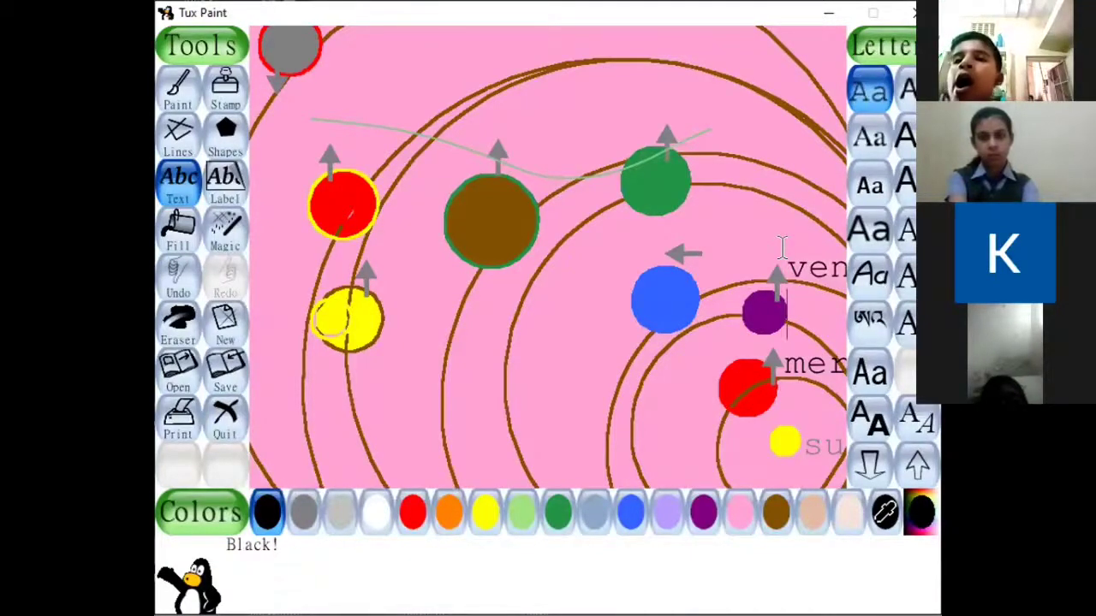
# Add the black text "earth" across the blue planet and "mars" just above the green planet.
pyautogui.click(566, 260)
pyautogui.write('ea')
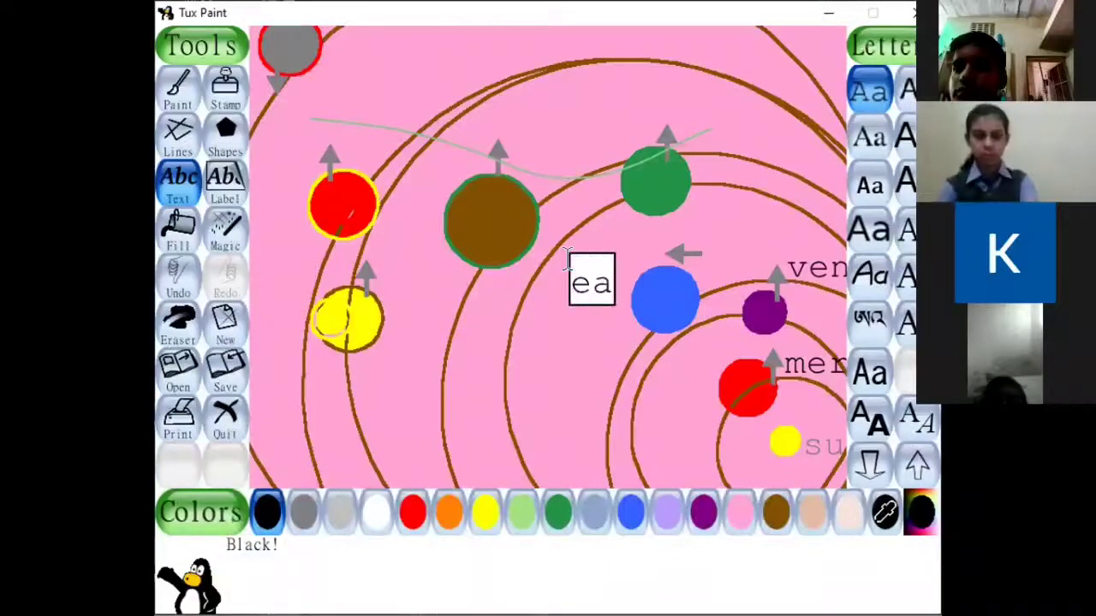
pyautogui.write('rth')
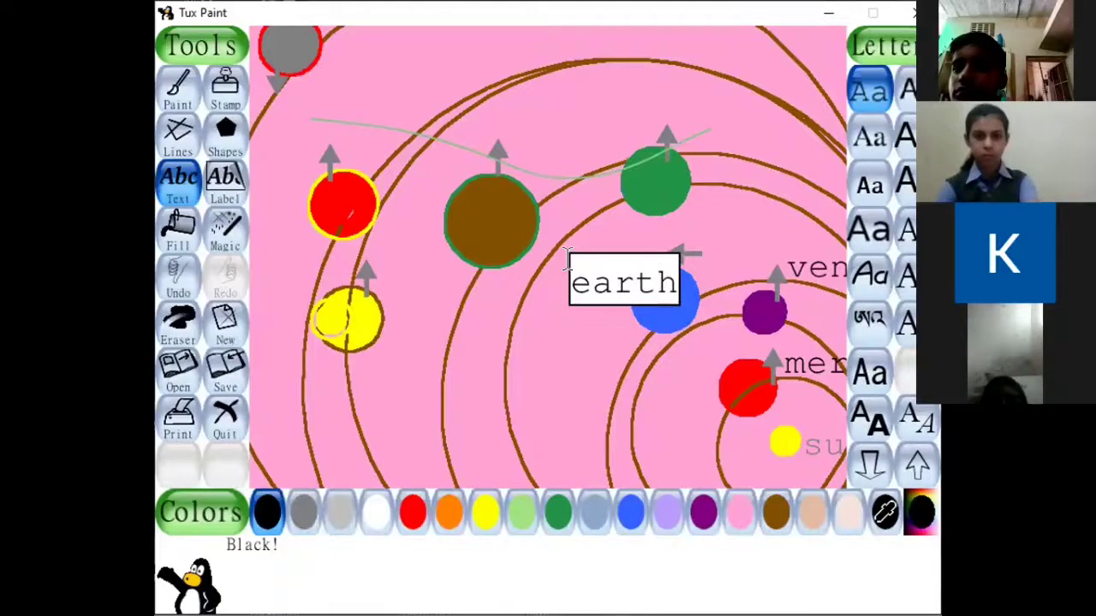
pyautogui.press('Return')
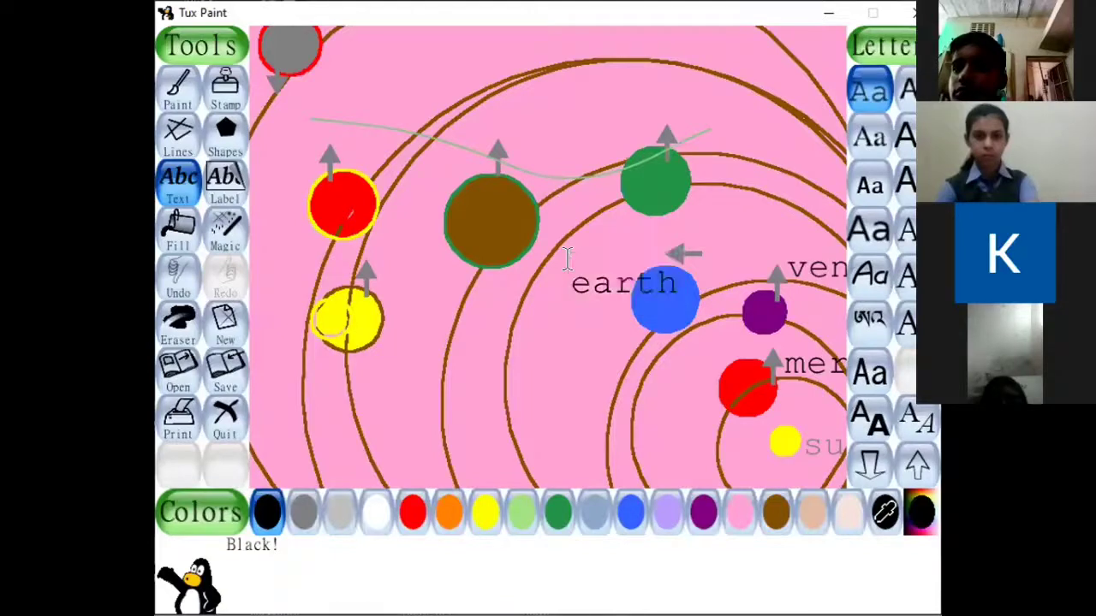
pyautogui.click(677, 108)
pyautogui.write('mars')
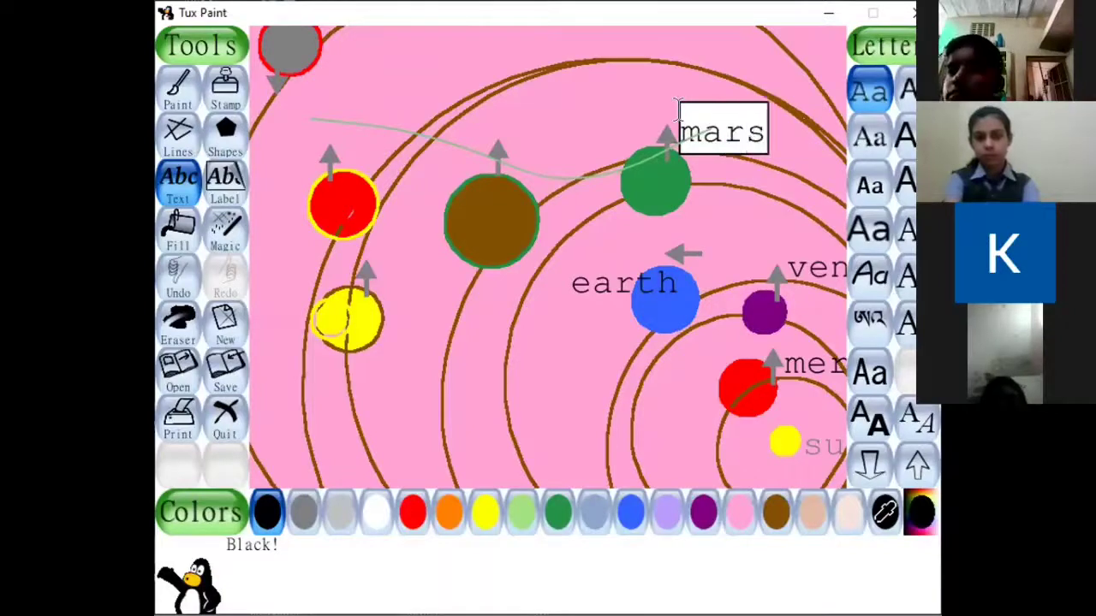
pyautogui.press('Return')
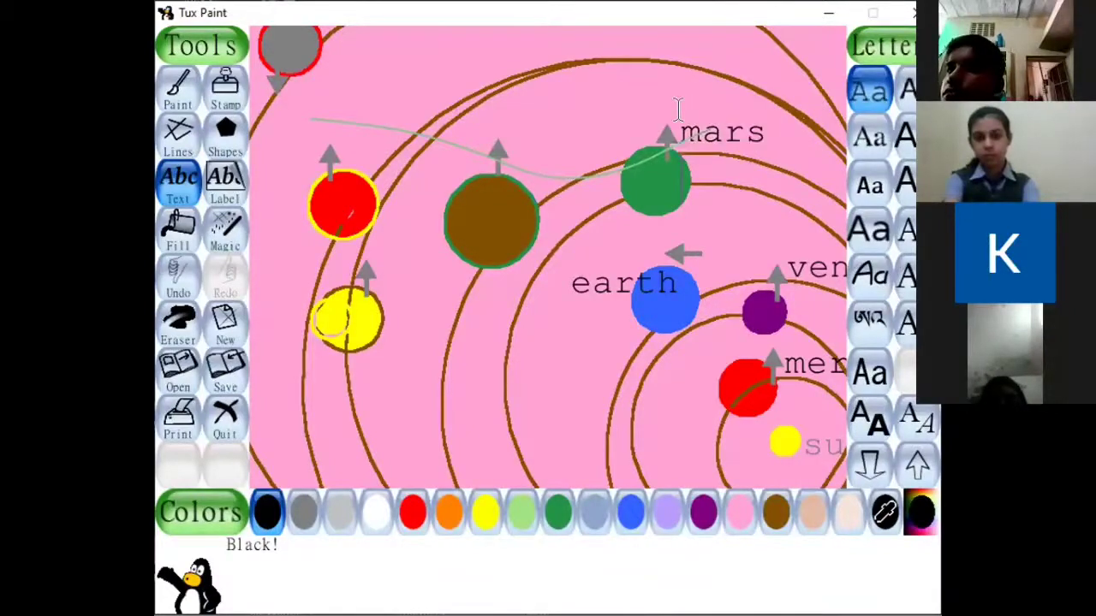
# Add the black text "jupiter" just above the large brown planet.
pyautogui.click(489, 125)
pyautogui.write('ju')
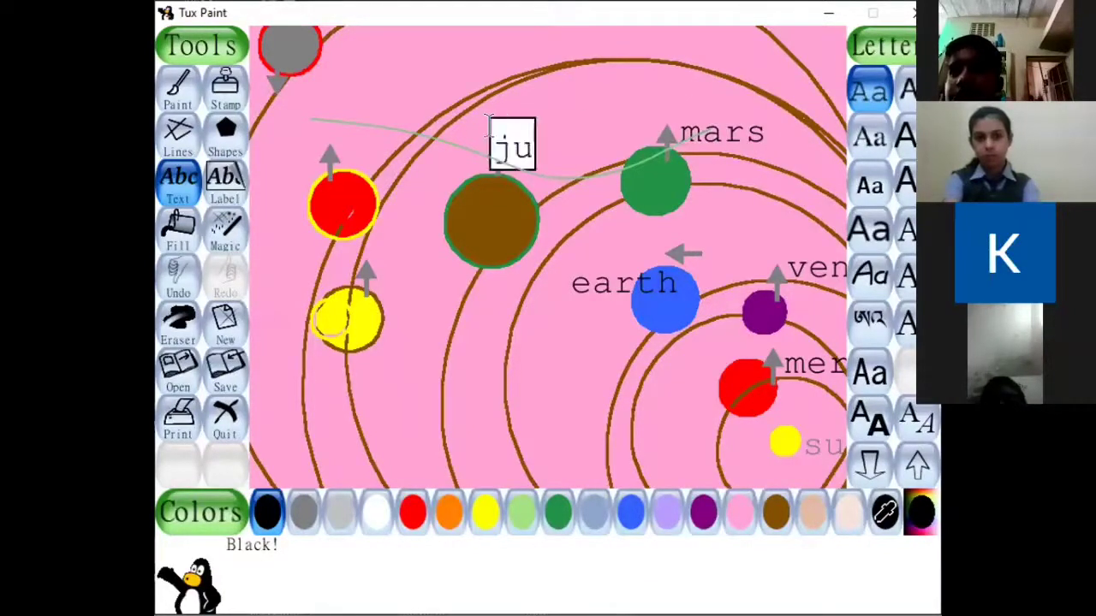
pyautogui.write('piter')
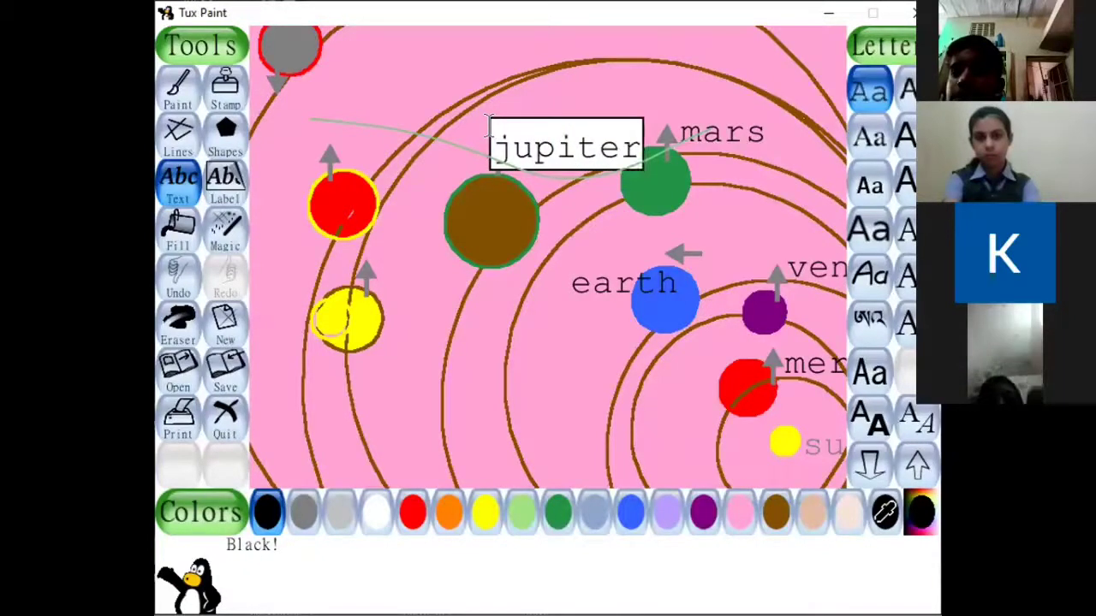
pyautogui.press('Return')
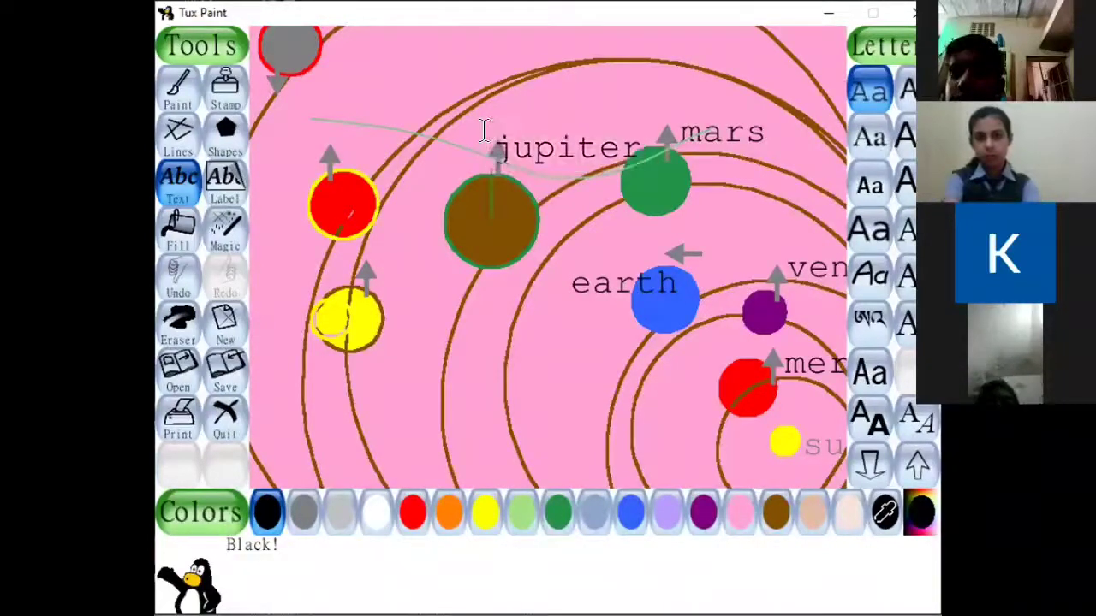
# Add the black text "saturn" beside the arrow above the yellow planet on the outer orbits.
pyautogui.click(360, 249)
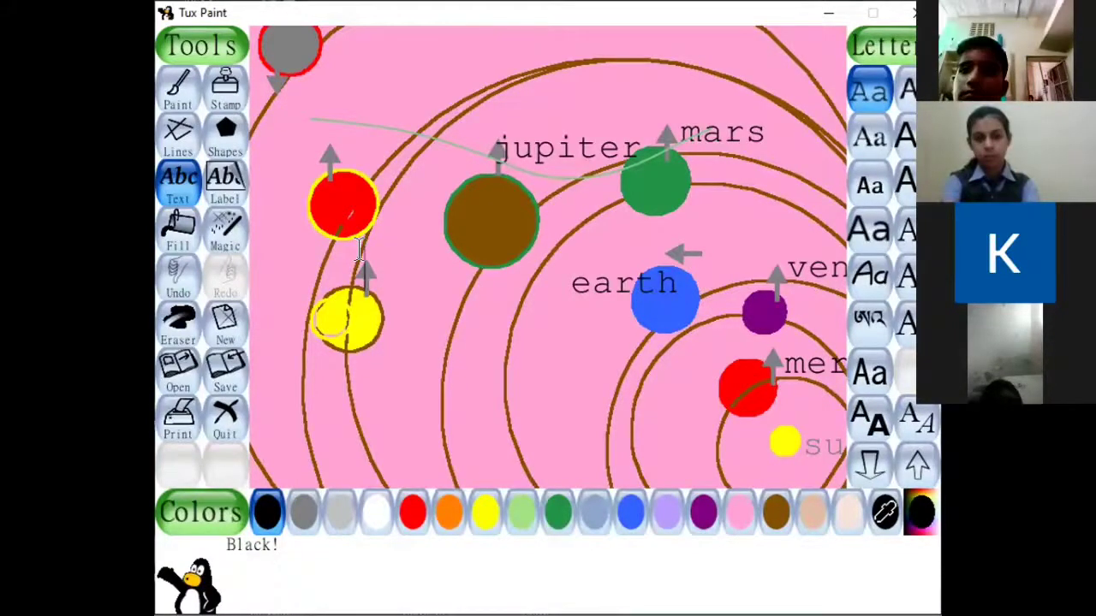
pyautogui.write('sar')
pyautogui.press('BackSpace')
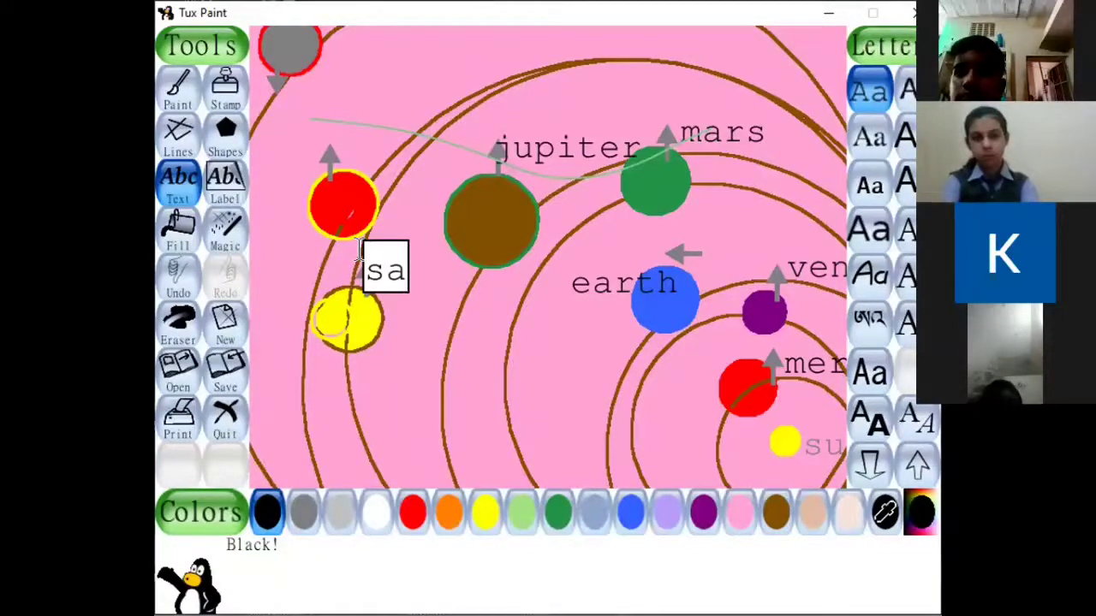
pyautogui.write('tu')
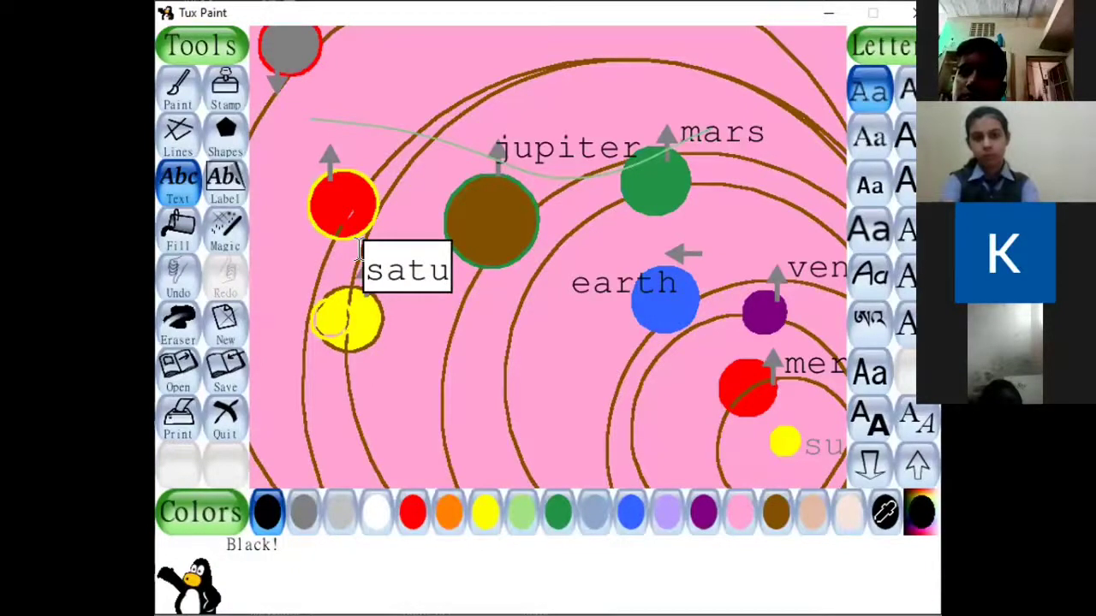
pyautogui.write('rn')
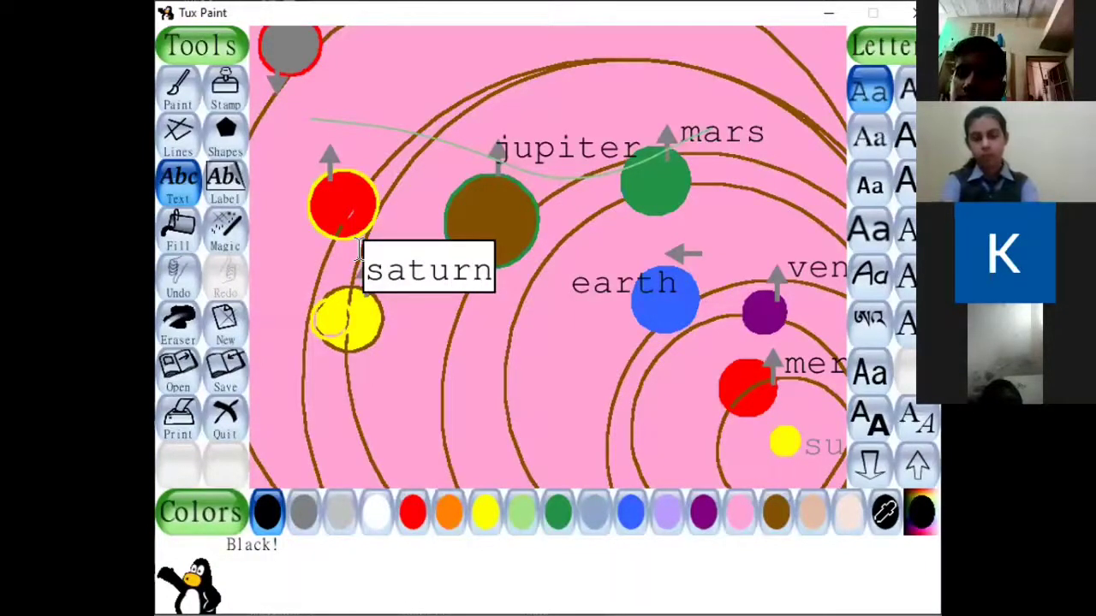
pyautogui.press('Return')
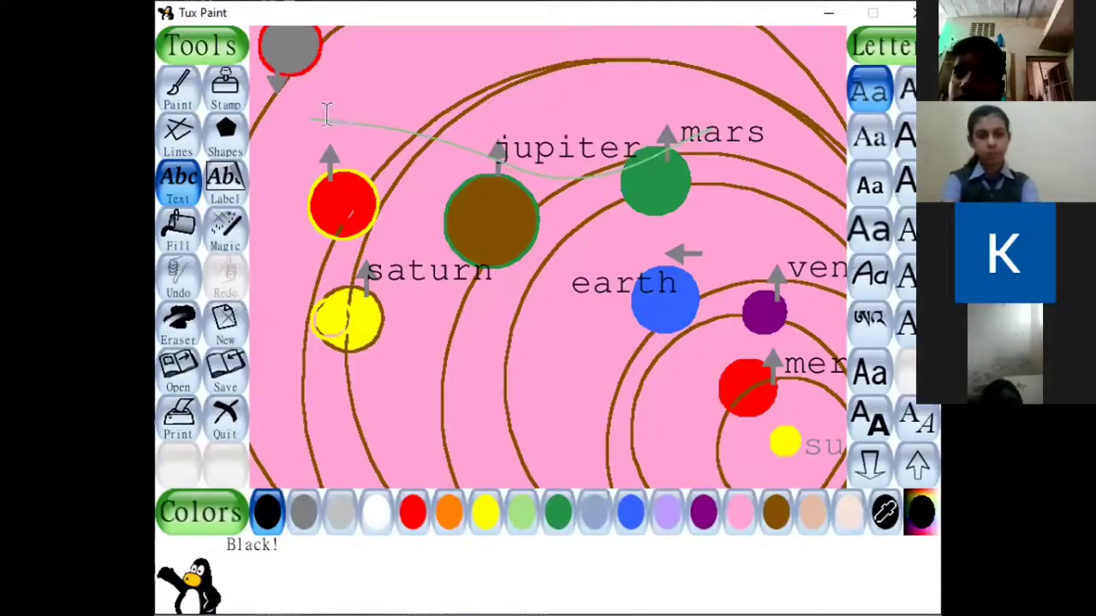
# Add the black text "uranus" above the yellow-outlined red planet and "neptune" below the dark grey planet.
pyautogui.write('u')
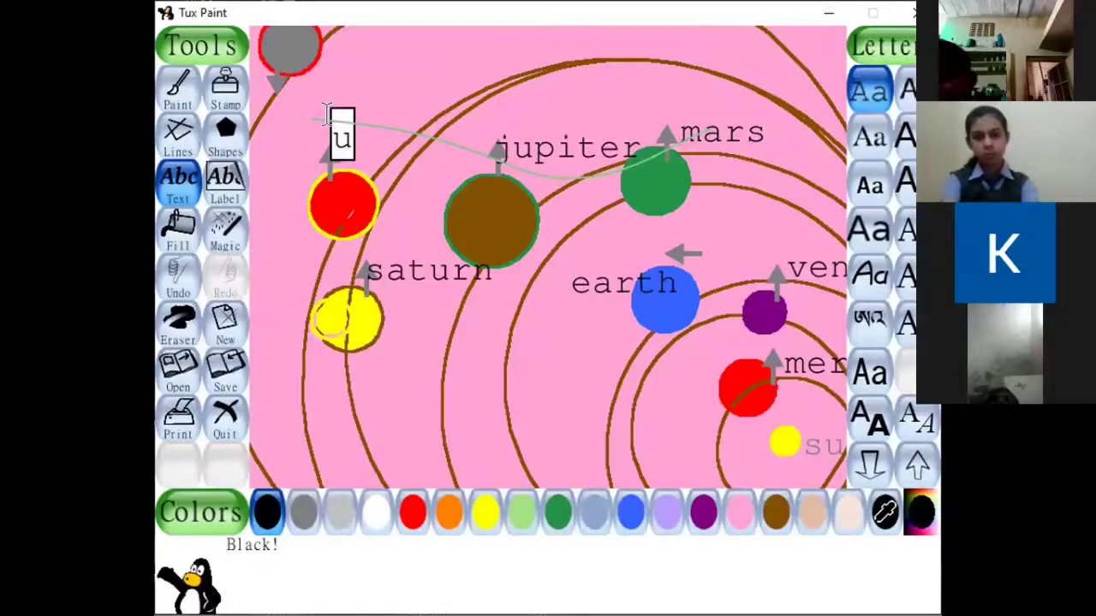
pyautogui.write('ranus')
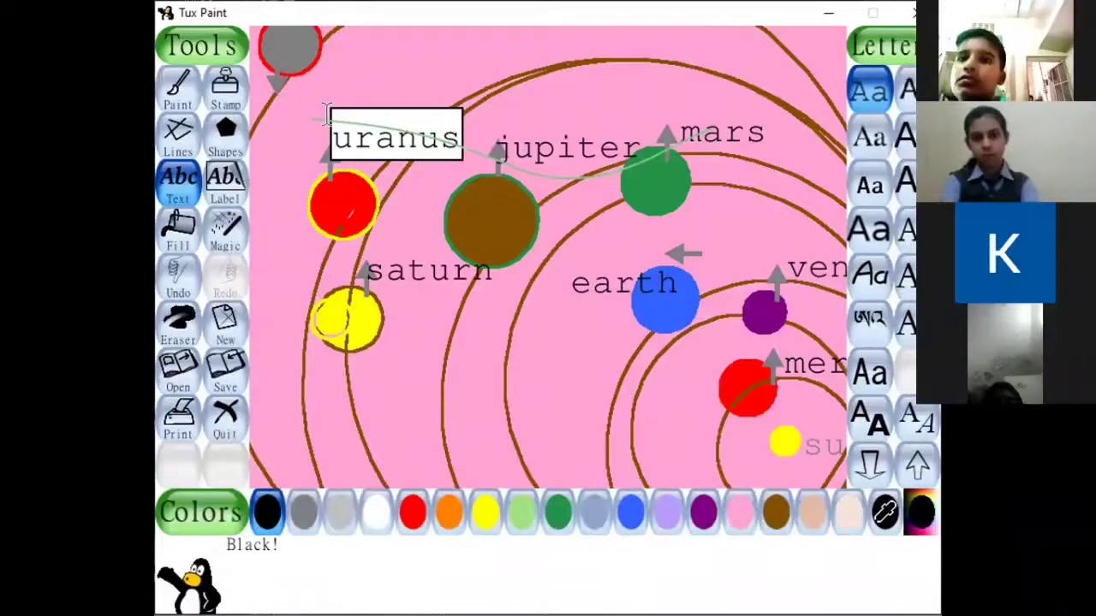
pyautogui.press('Return')
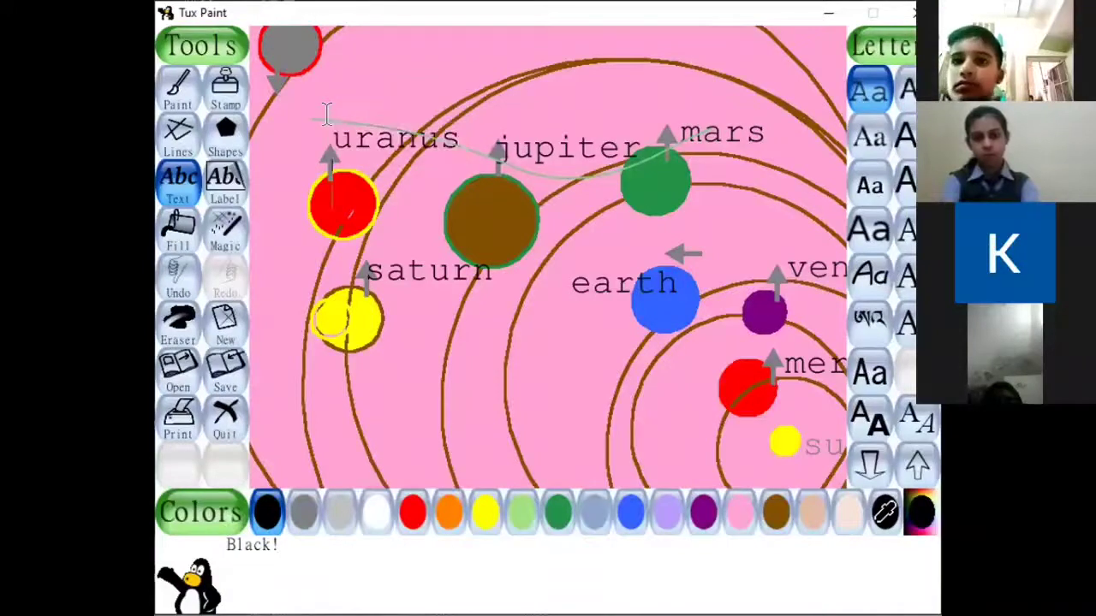
pyautogui.click(255, 96)
pyautogui.write('nr')
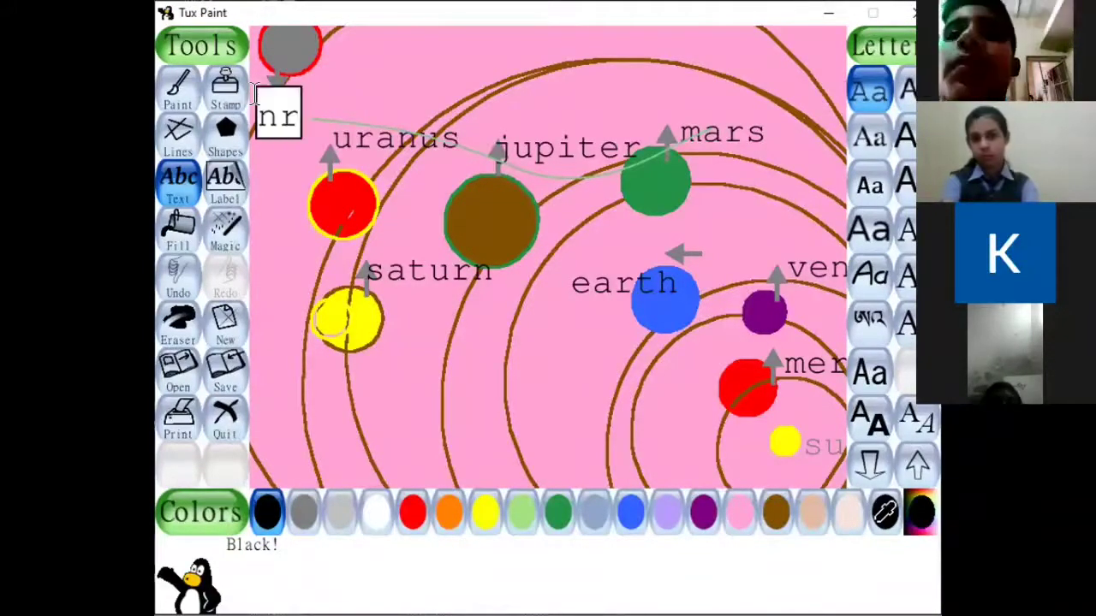
pyautogui.press('BackSpace')
pyautogui.write('e')
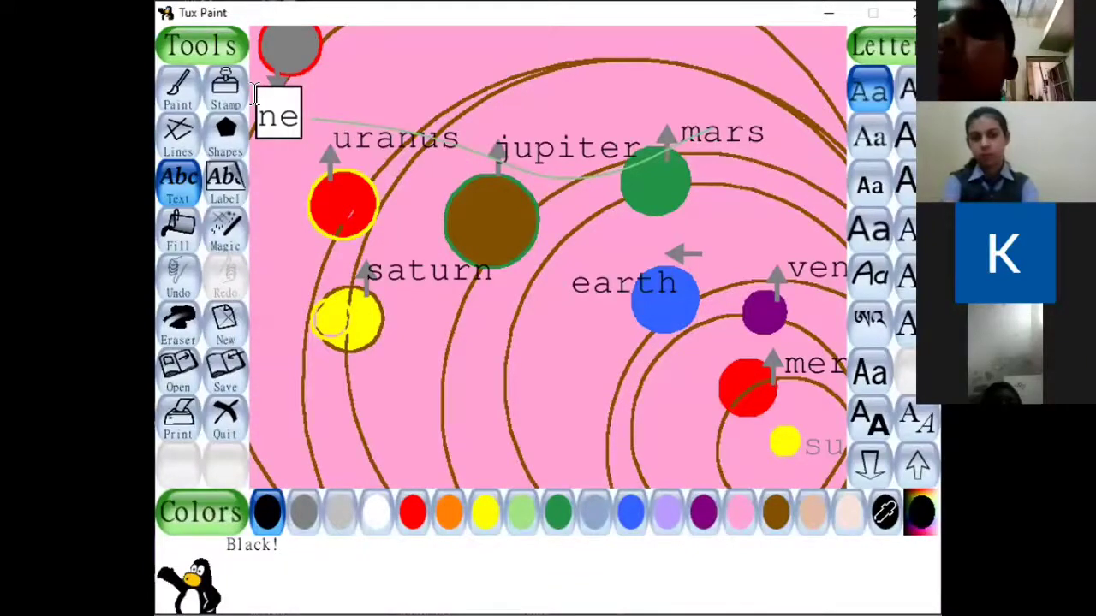
pyautogui.write('ptune')
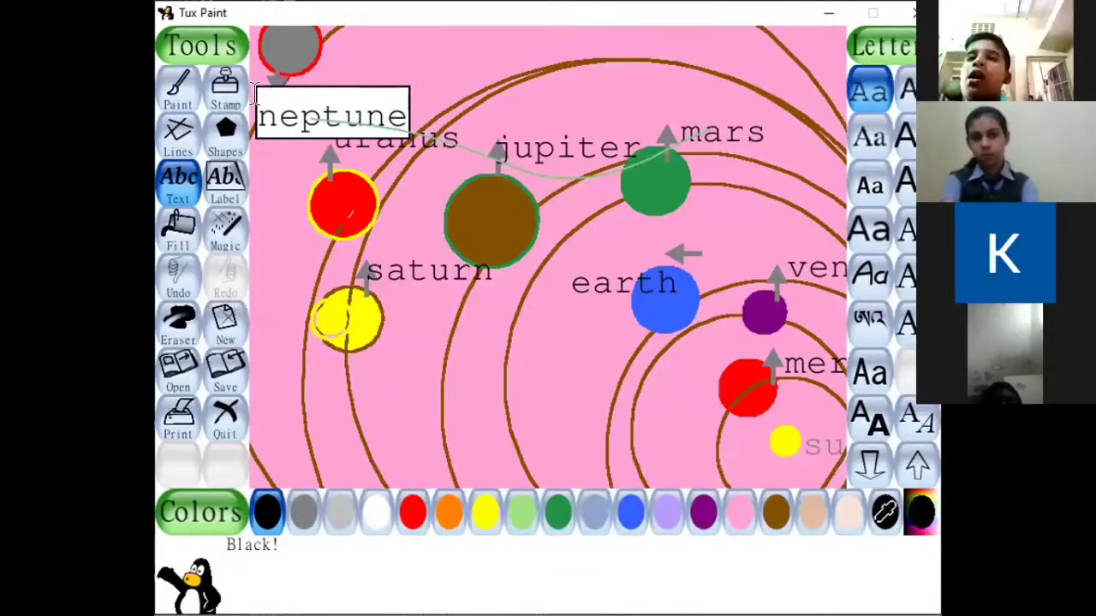
pyautogui.press('Return')
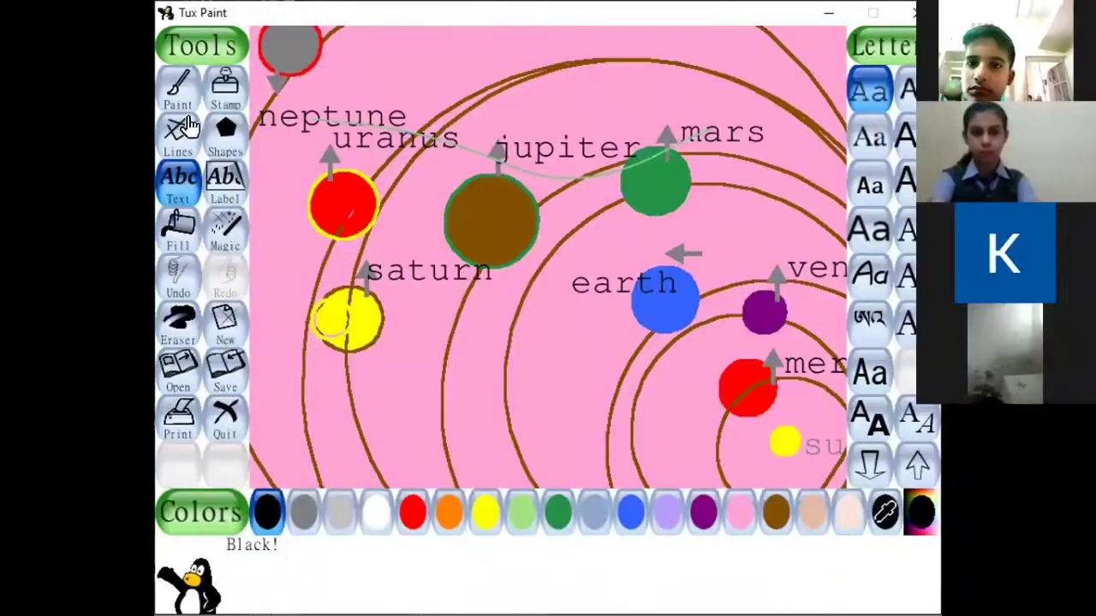
# Draw a flat black ellipse outline, kept nearly horizontal, across the yellow planet Saturn as its ring.
pyautogui.click(222, 156)
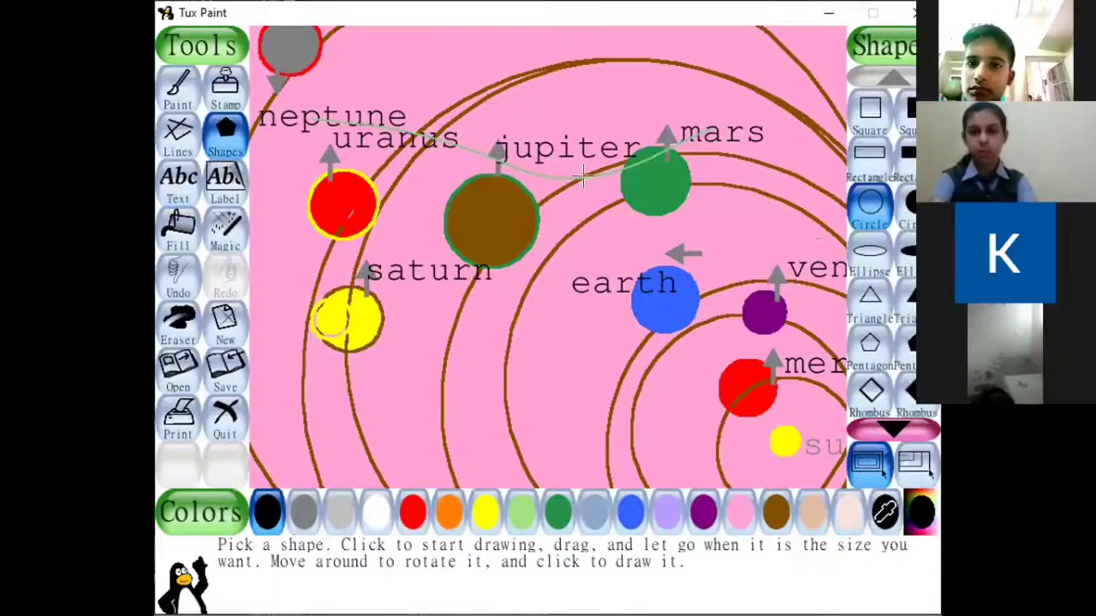
pyautogui.click(858, 260)
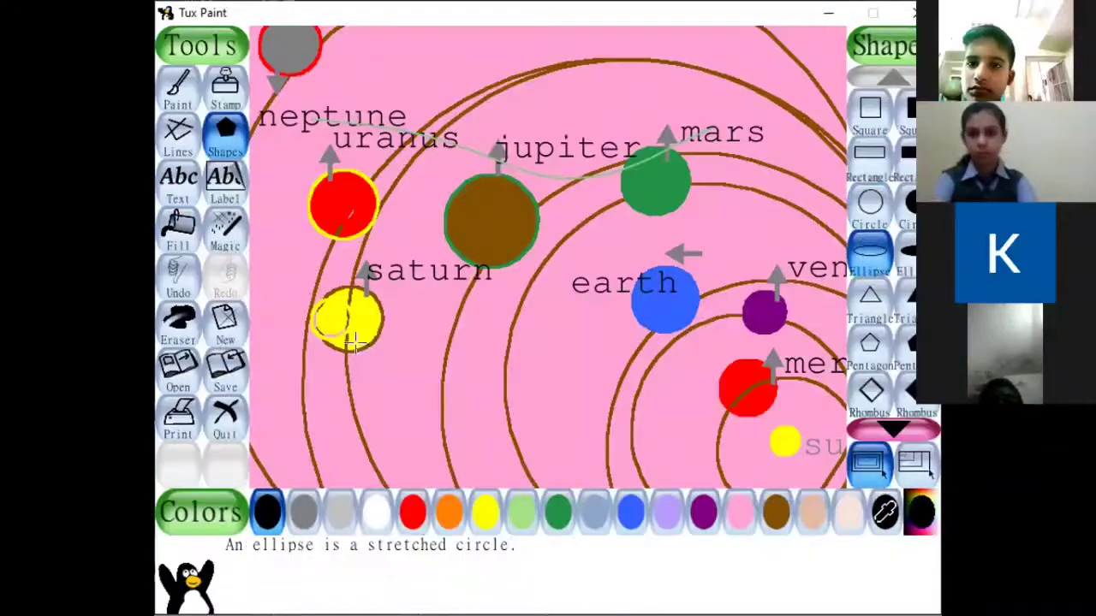
pyautogui.moveTo(328, 324)
pyautogui.mouseDown()
pyautogui.moveTo(396, 306)
pyautogui.moveTo(389, 263)
pyautogui.moveTo(357, 315)
pyautogui.moveTo(419, 319)
pyautogui.mouseUp()
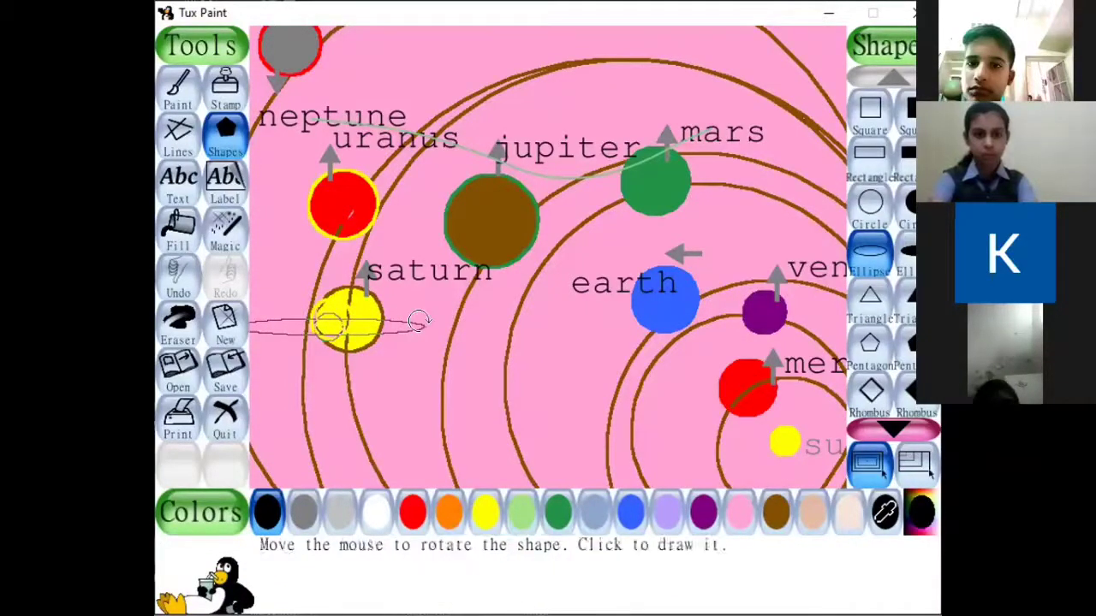
pyautogui.click(419, 321)
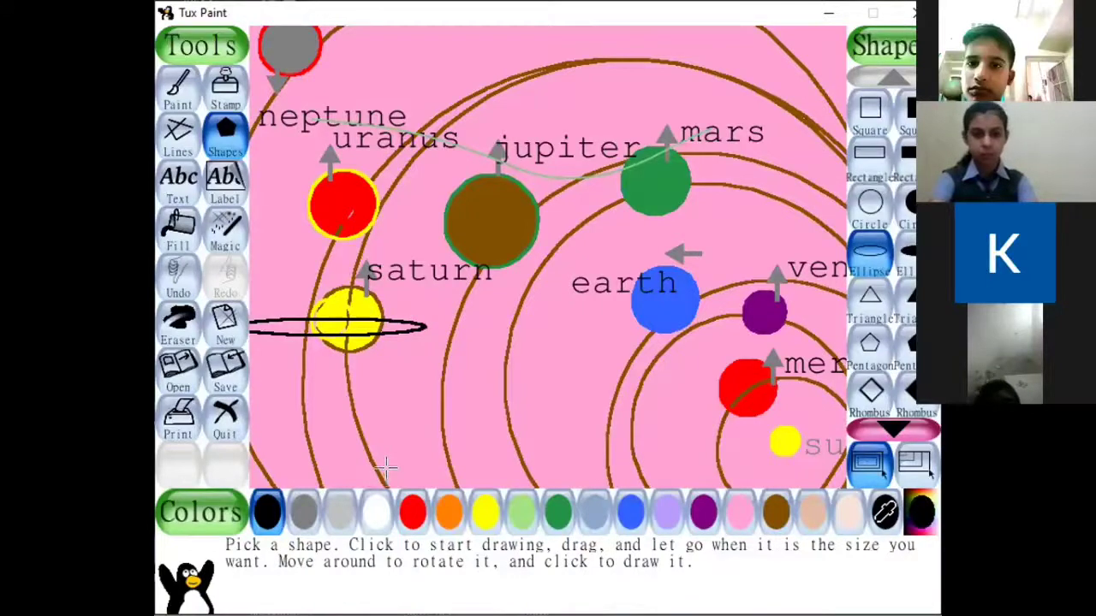